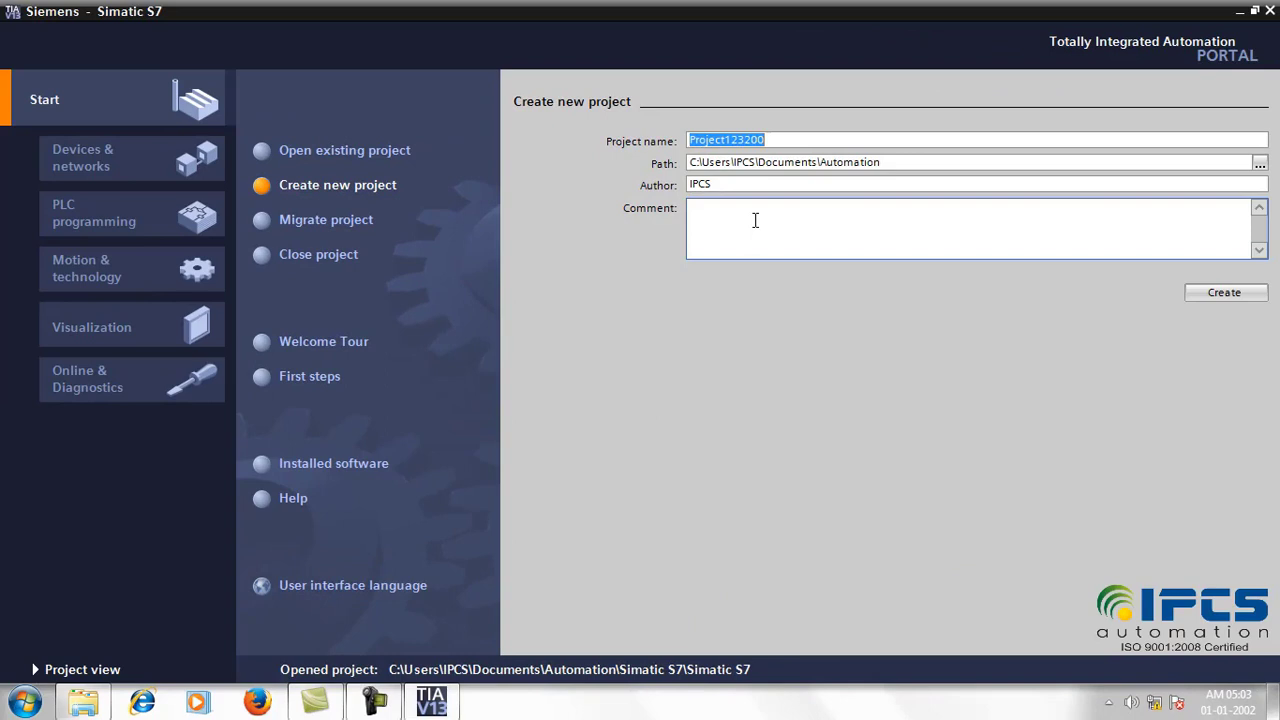
Step: Name the new project SimaticS7 and create it
type("Simatic")
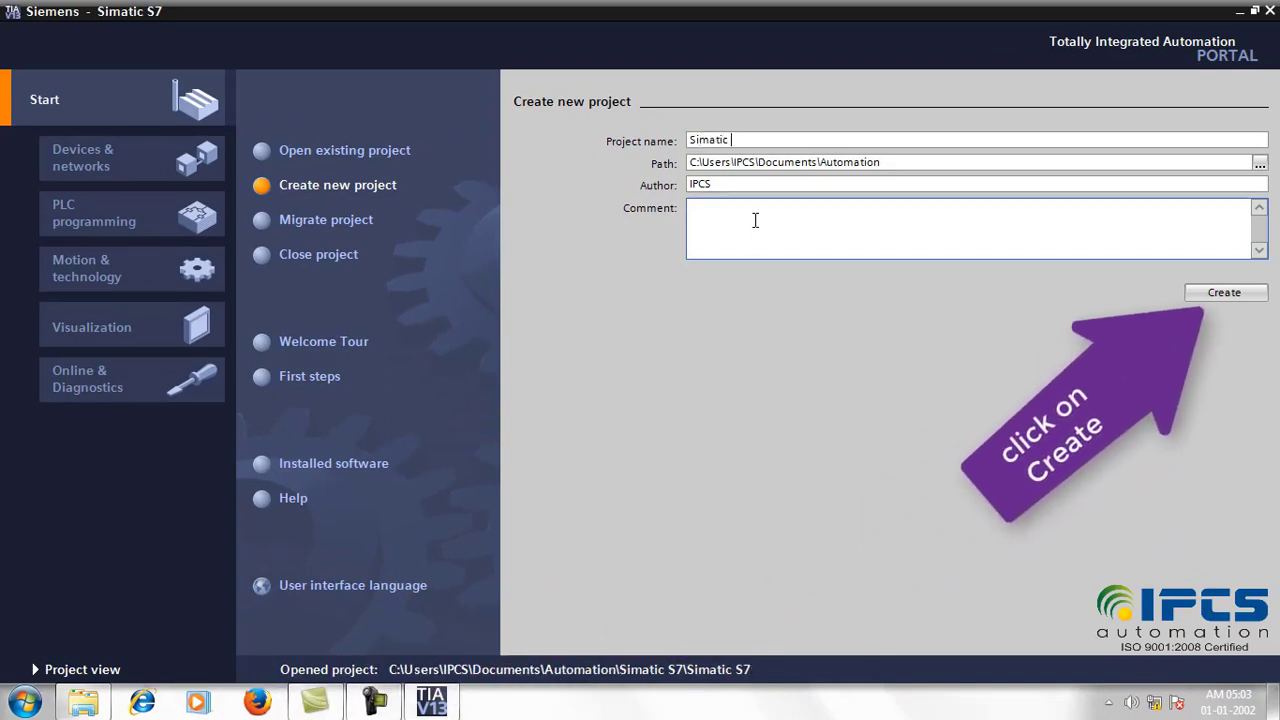
key("BackSpace")
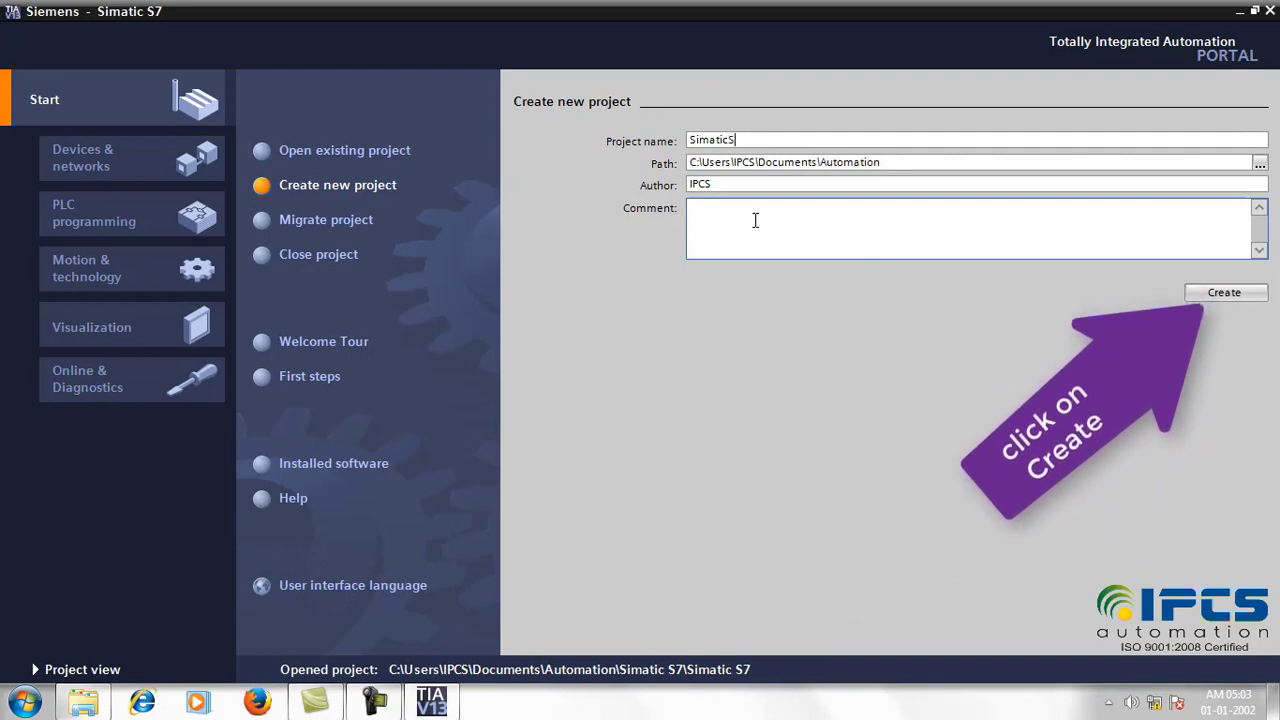
type("S7")
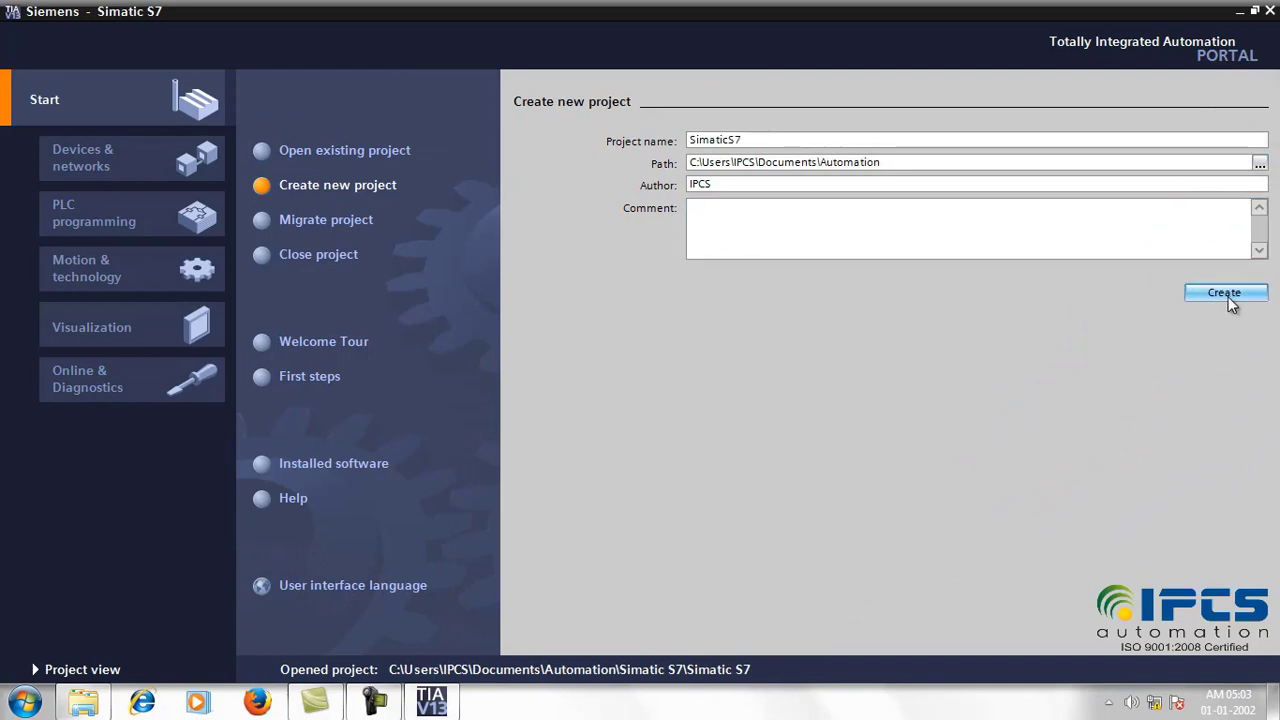
left_click(1224, 293)
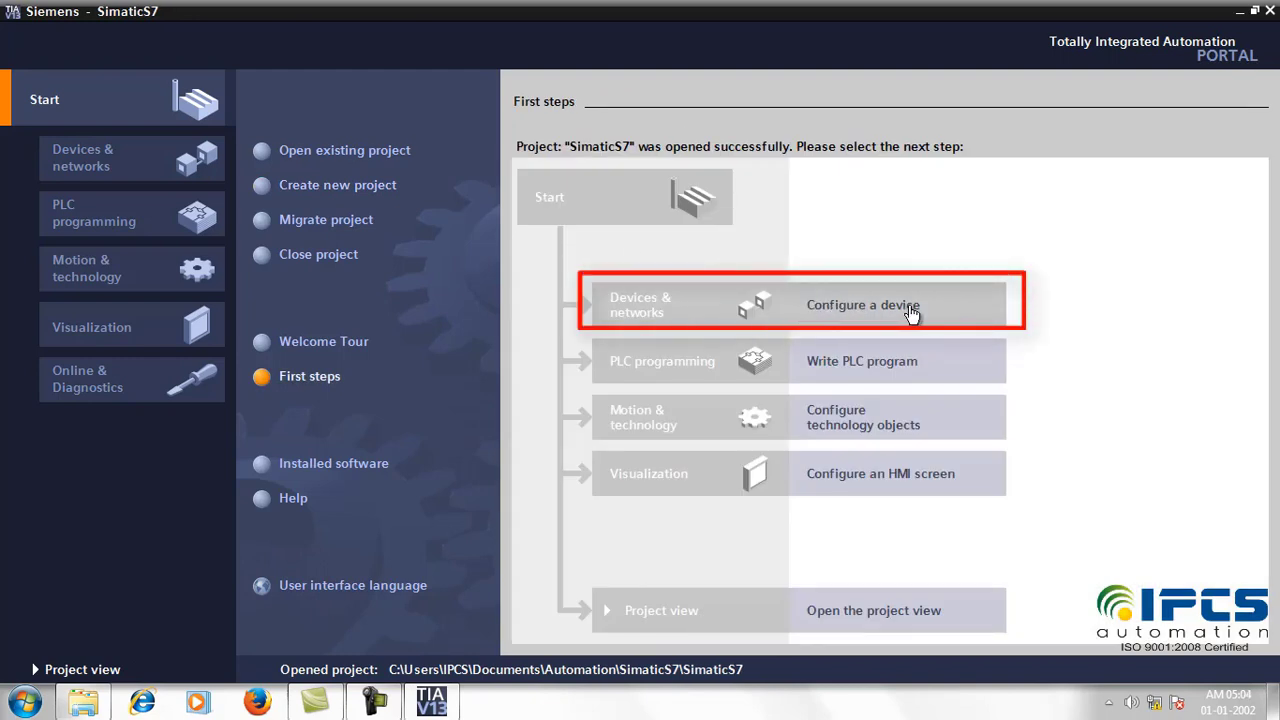
Step: Choose Configure a device from First steps to reach the Add new device page
left_click(843, 310)
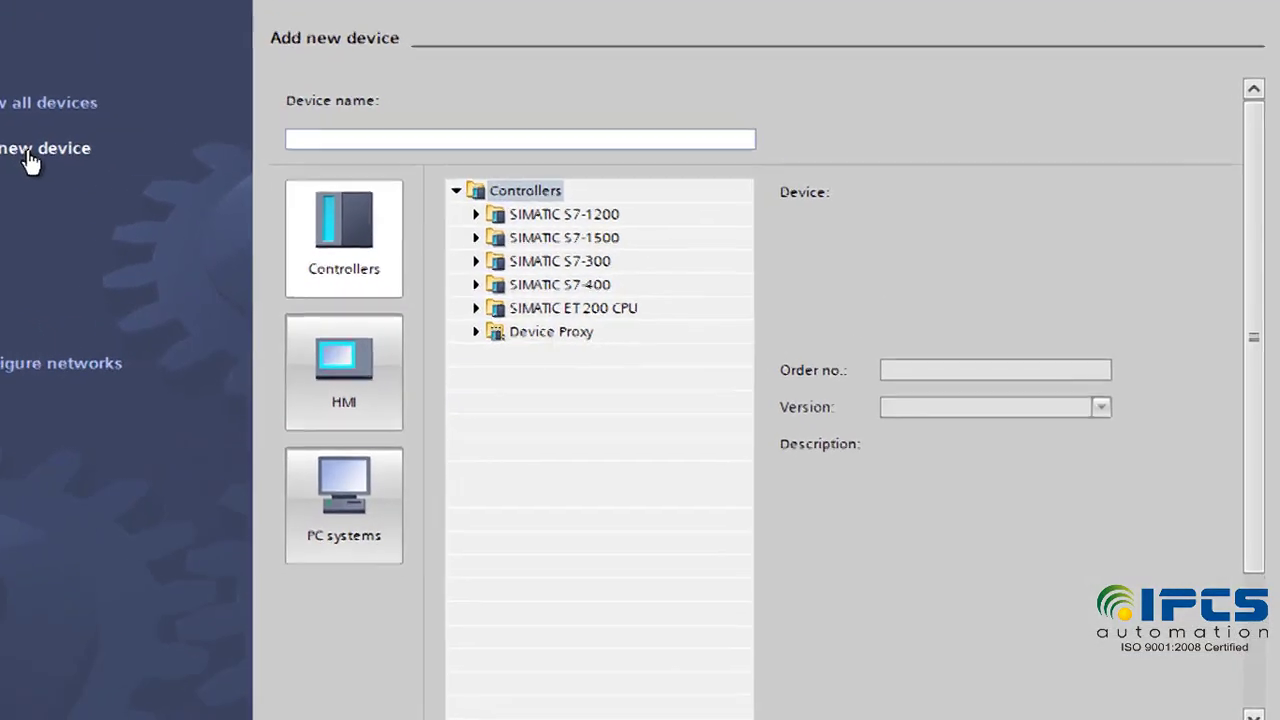
Step: Add the S7-1200 CPU 1214C DC/DC/DC, order number 6ES7 214-1AG40-0XB0, to the project
left_click(459, 212)
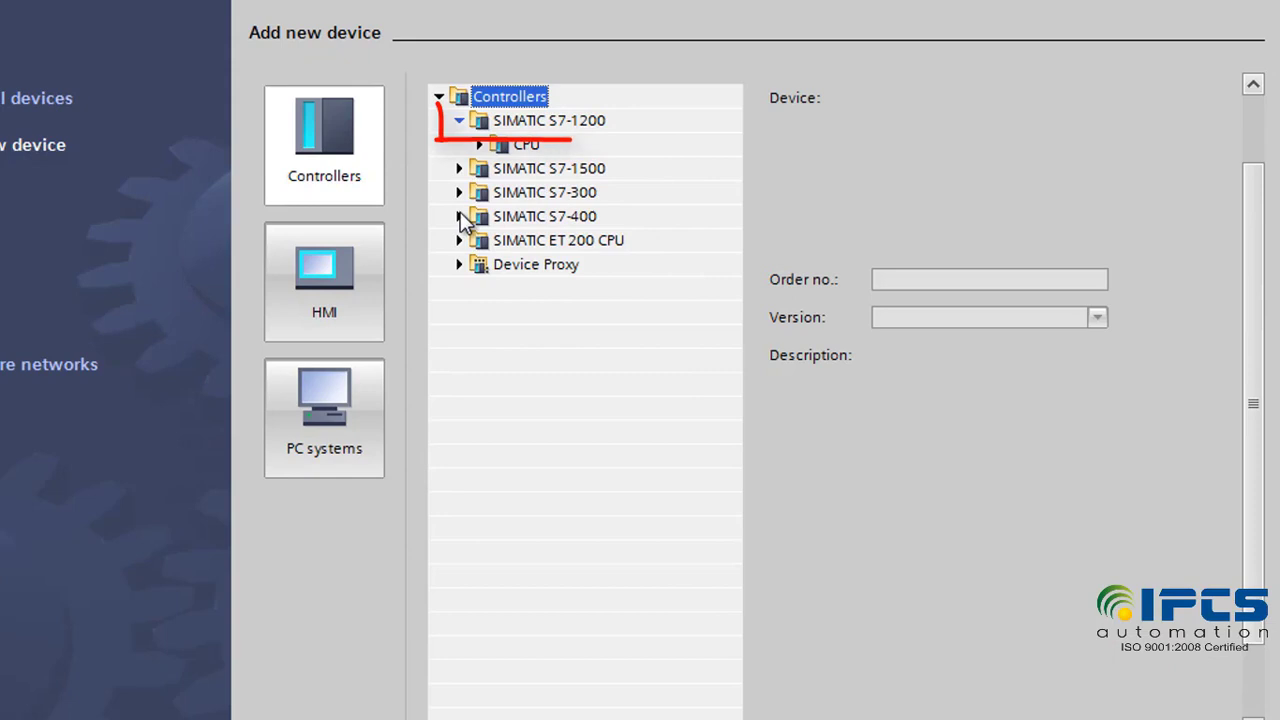
left_click(480, 145)
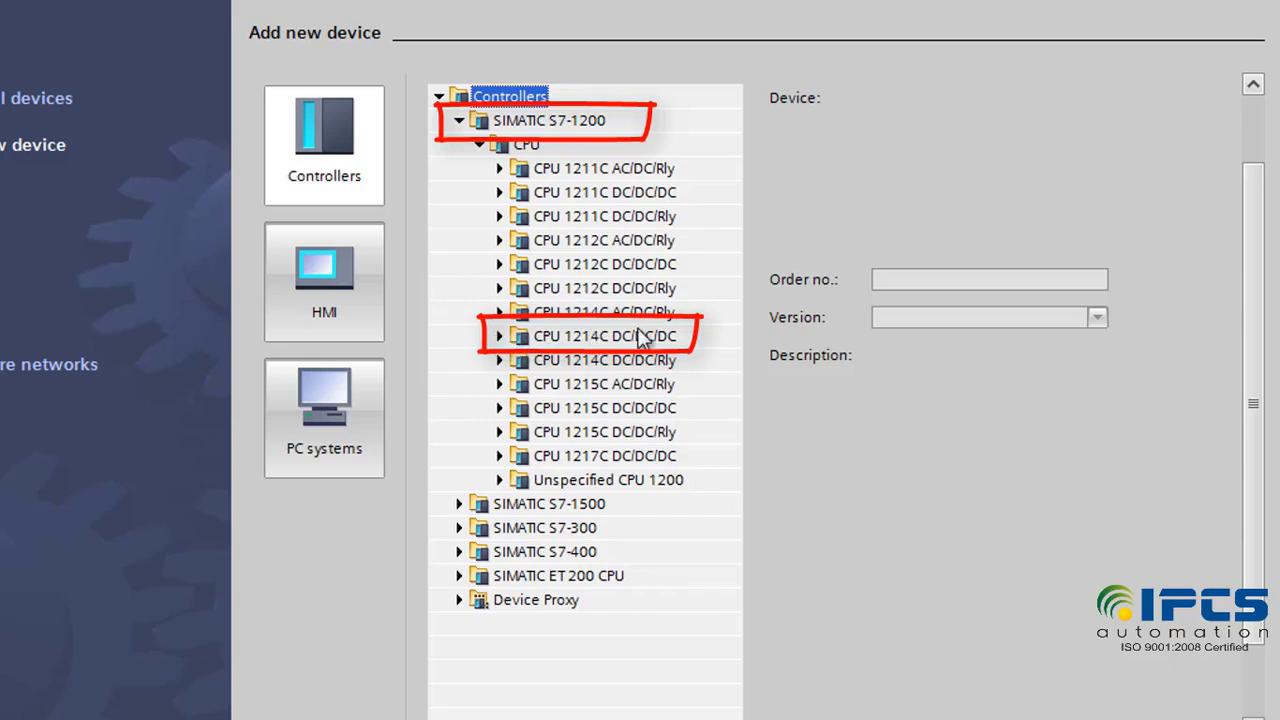
left_click(499, 336)
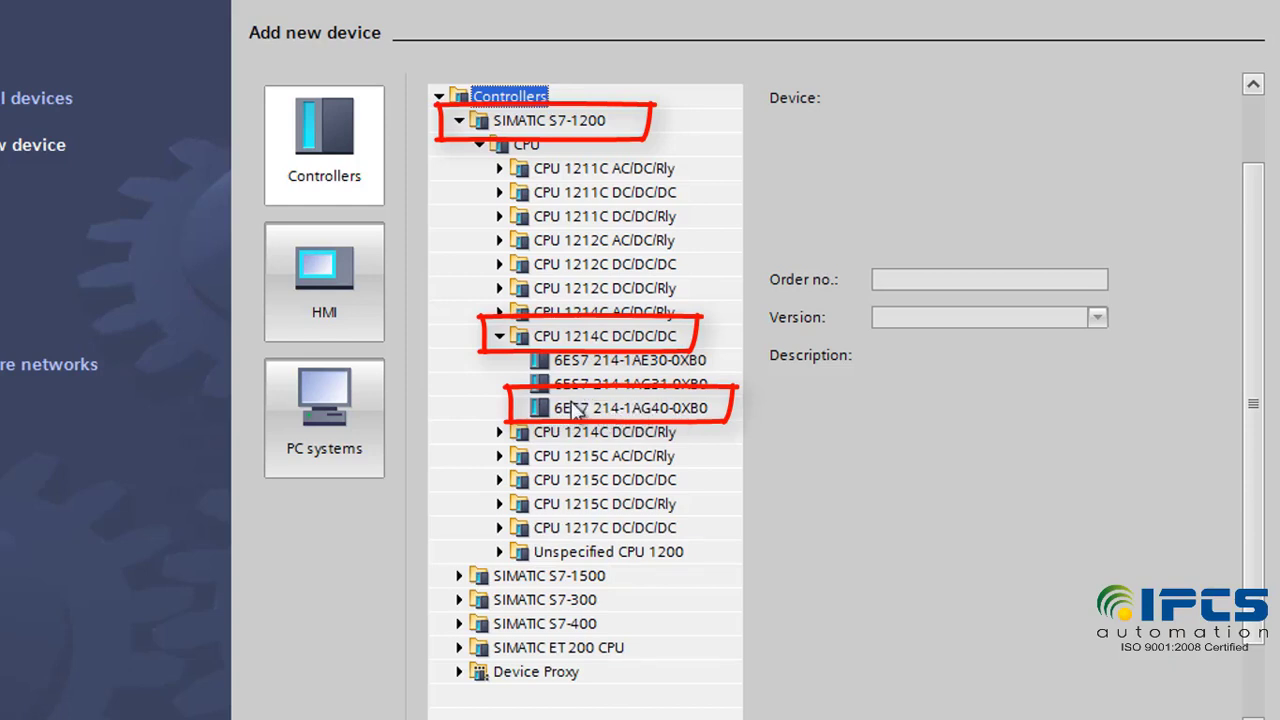
left_click(658, 410)
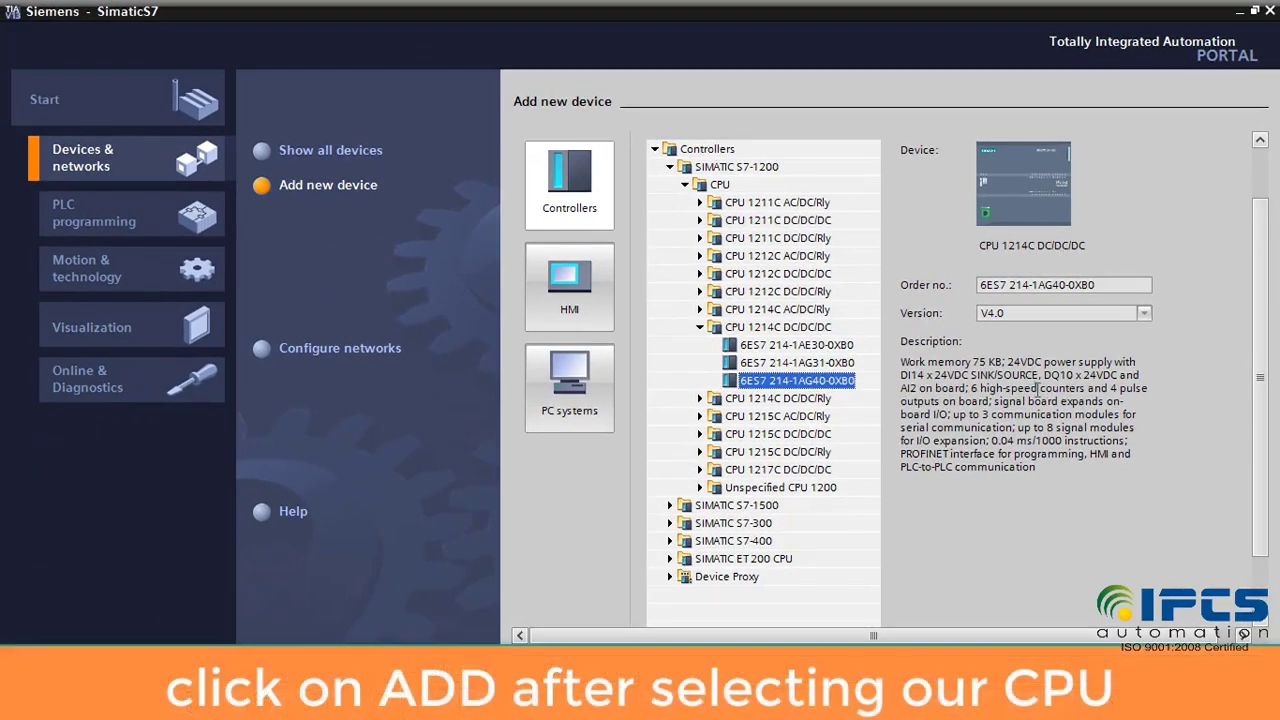
scroll(1250, 356, "down", 2)
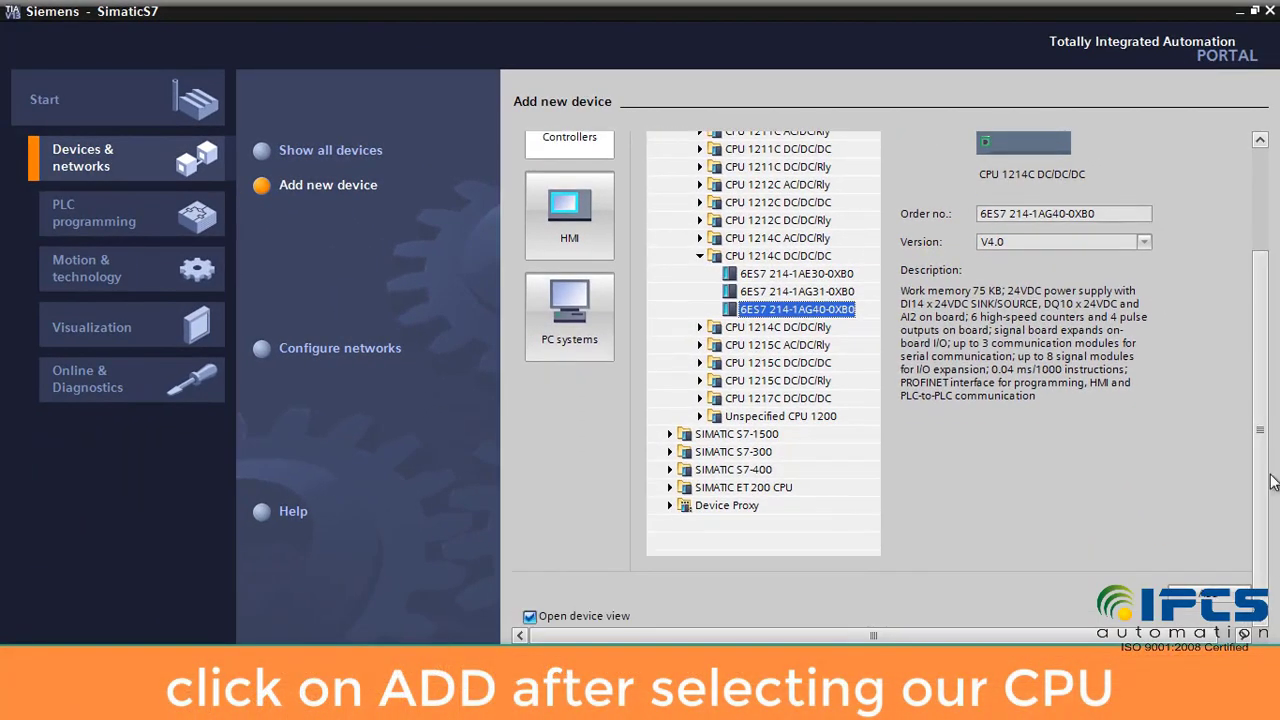
left_click(1218, 600)
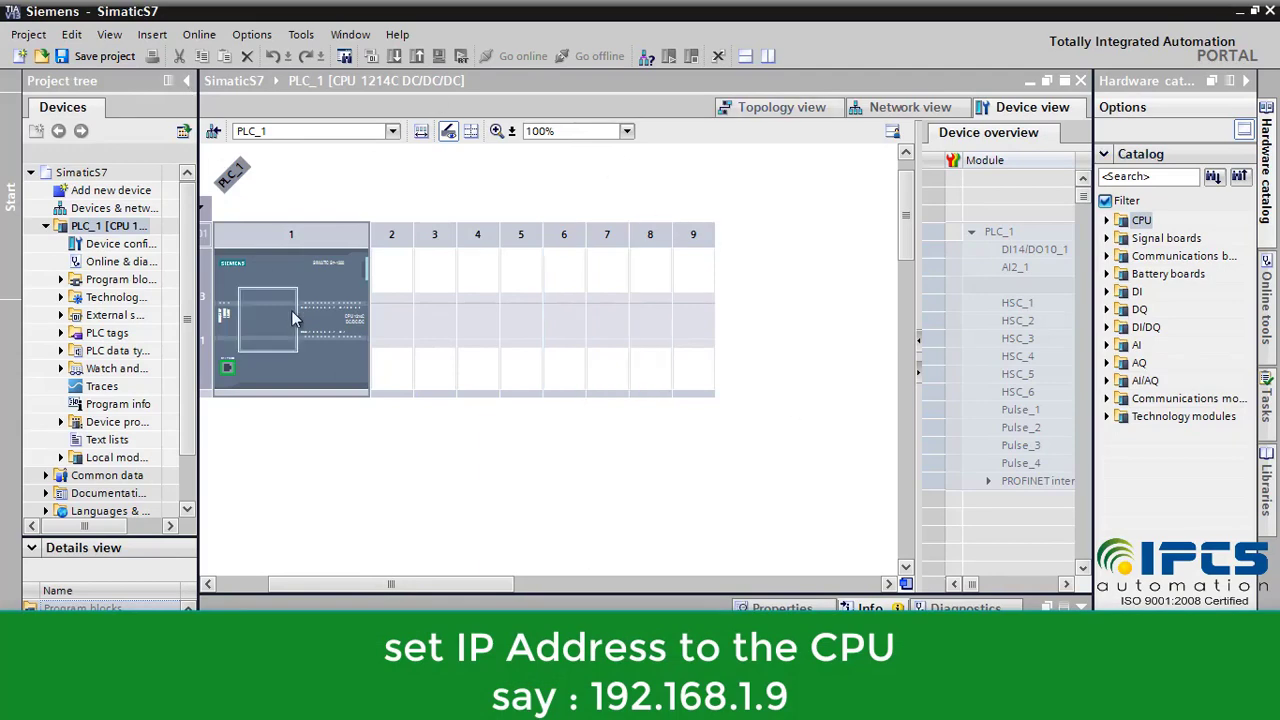
Step: Set PLC_1's PROFINET interface IP address to 192.168.1.9 in its properties
left_click(100, 226)
right_click(100, 227)
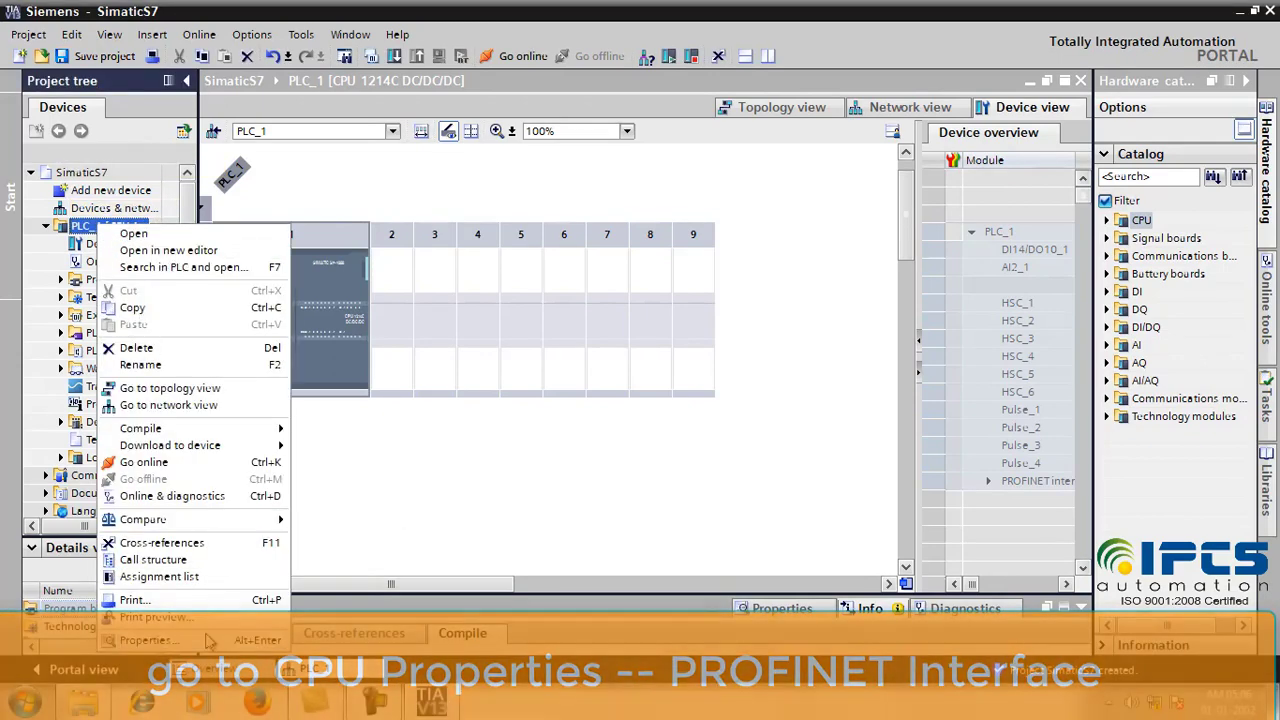
left_click(150, 640)
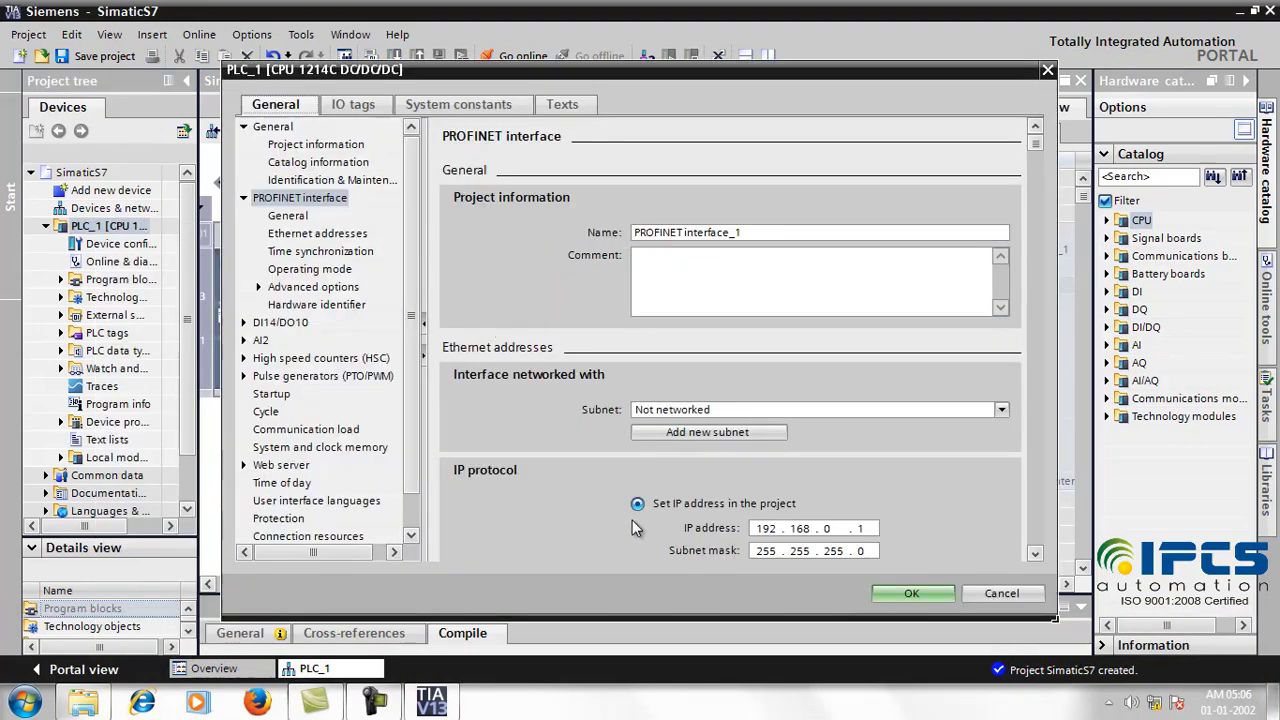
left_click(276, 200)
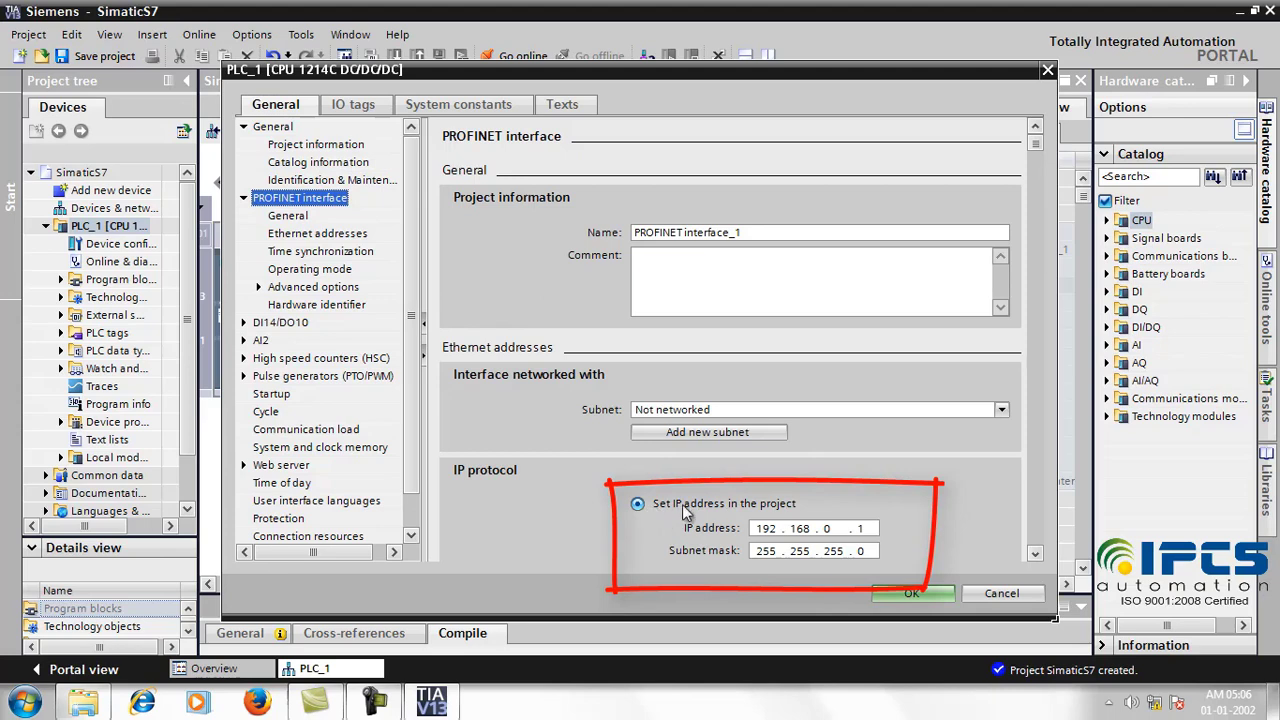
left_click(824, 528)
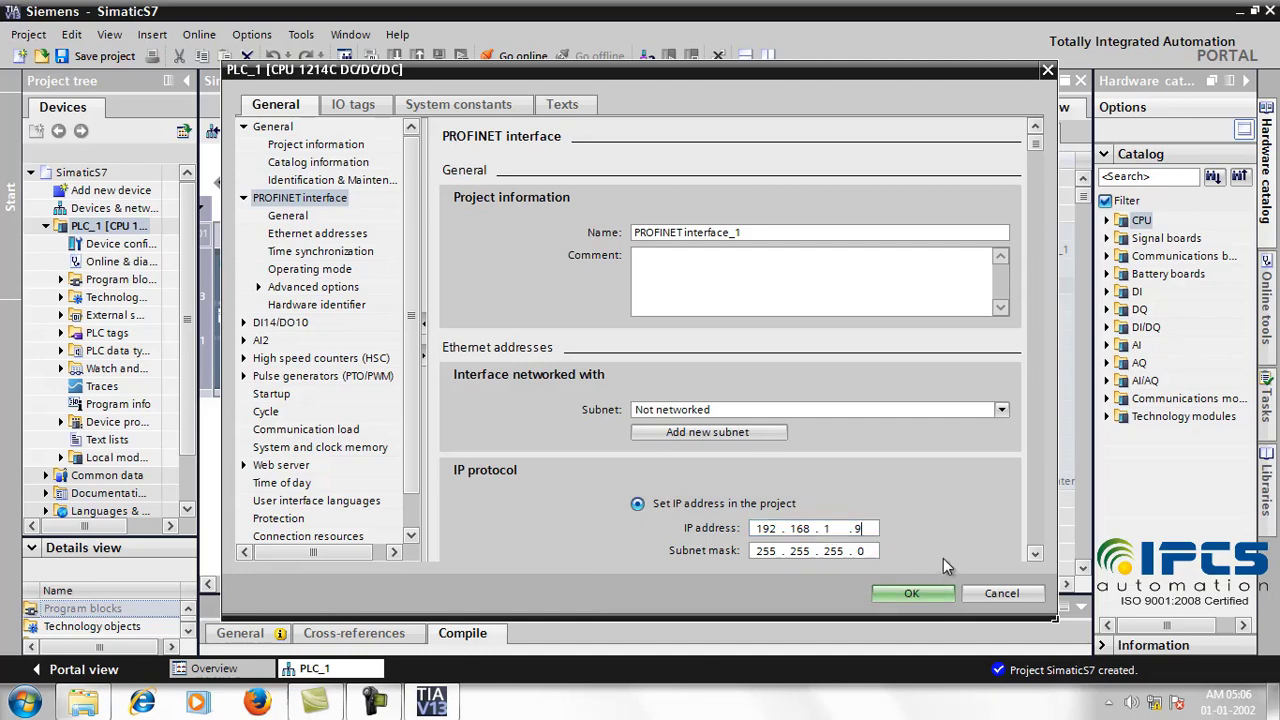
left_click(941, 596)
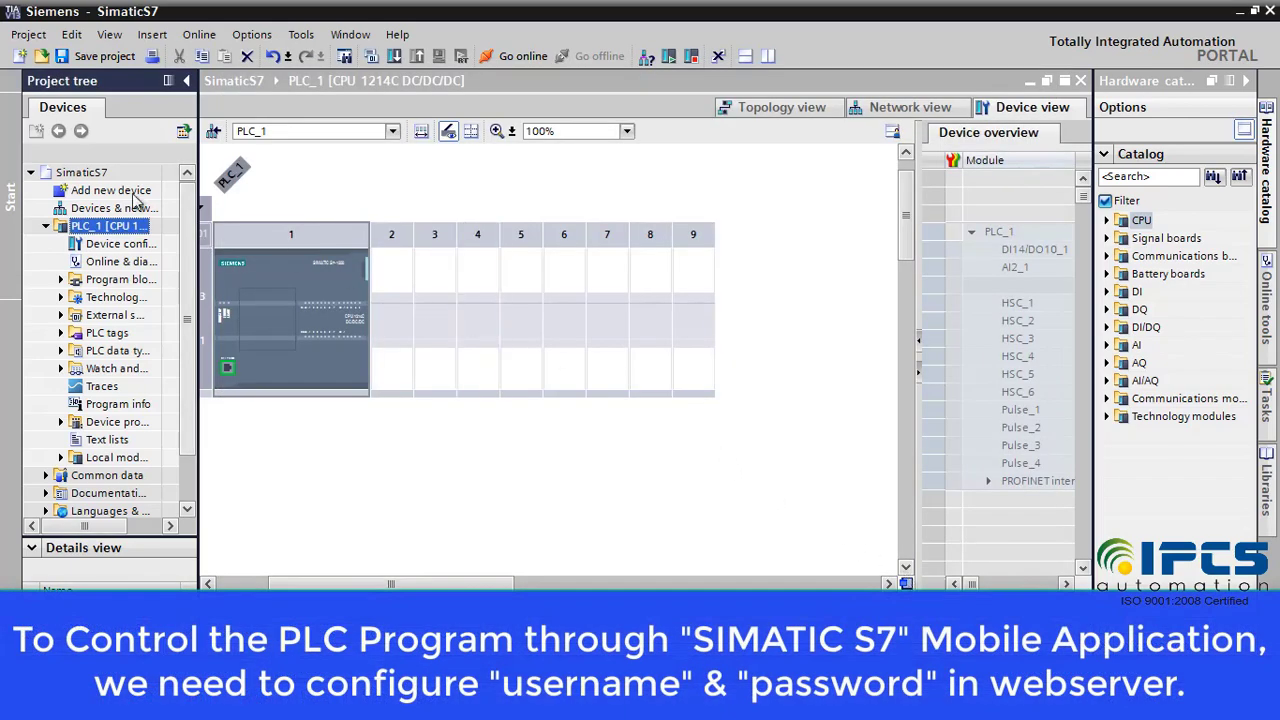
Step: Activate PLC_1's web server, acknowledge the security note, and add a new web server user
right_click(118, 226)
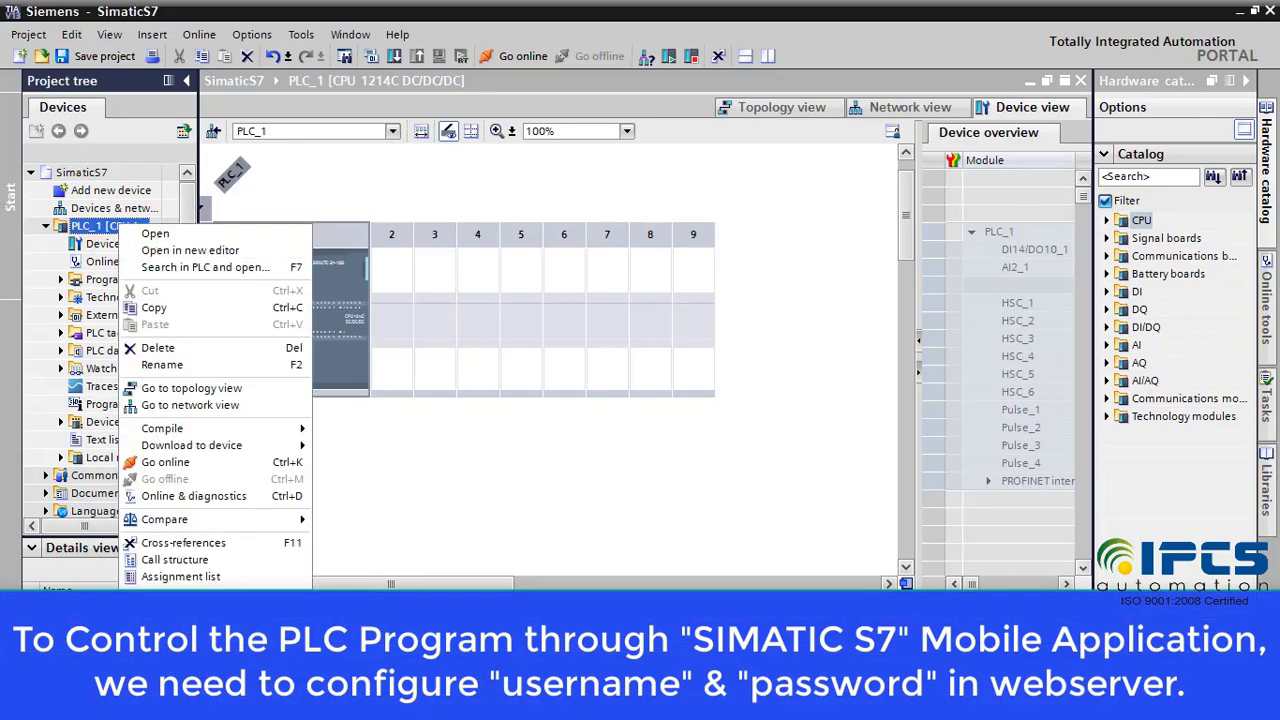
left_click(165, 612)
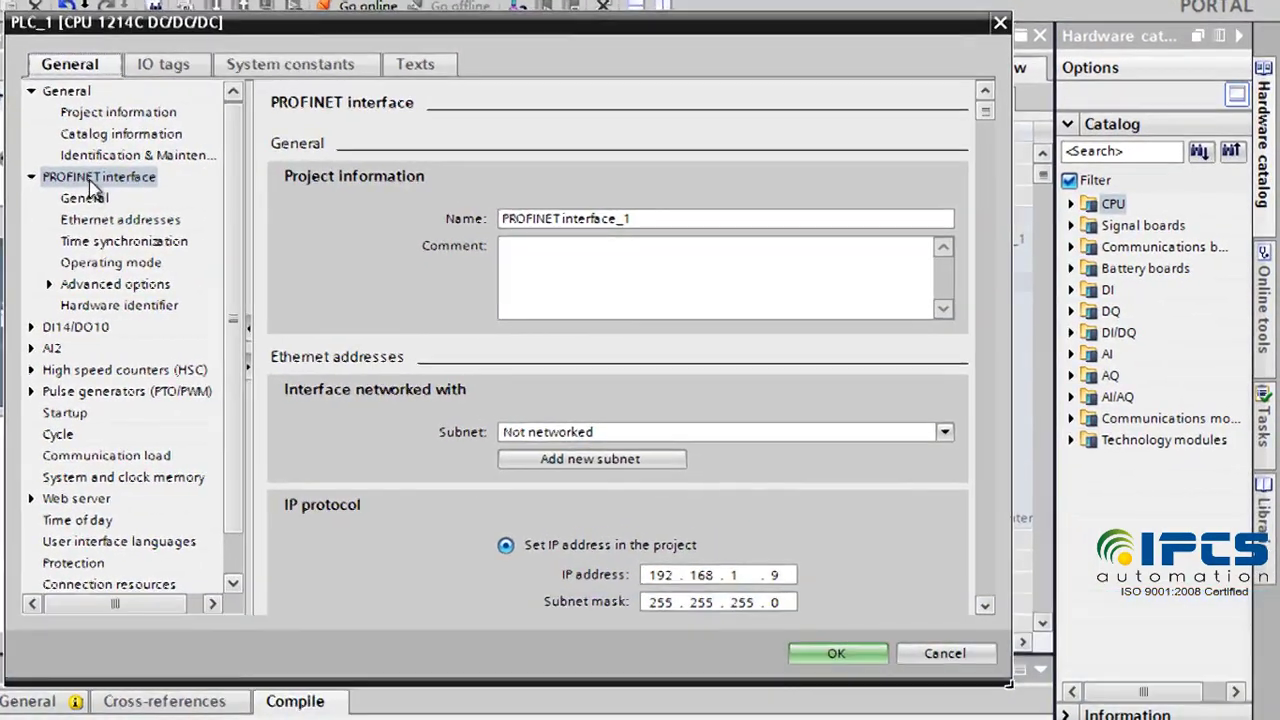
left_click(298, 199)
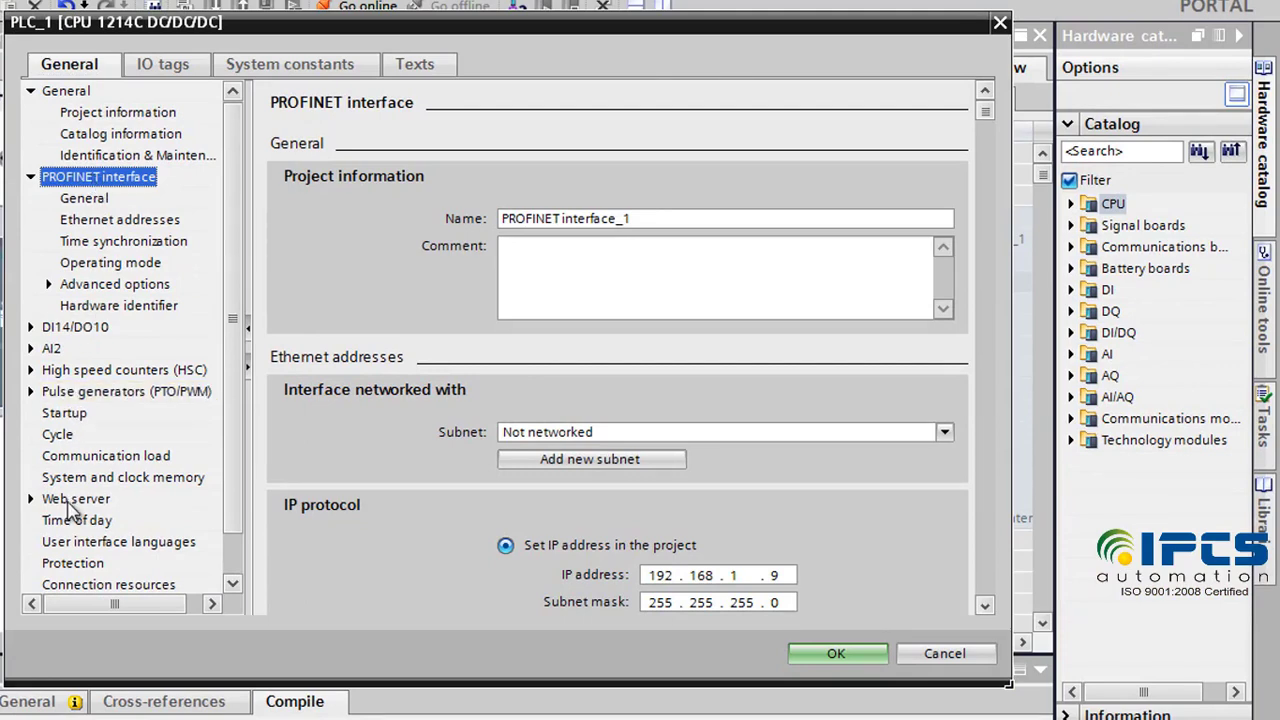
left_click(75, 503)
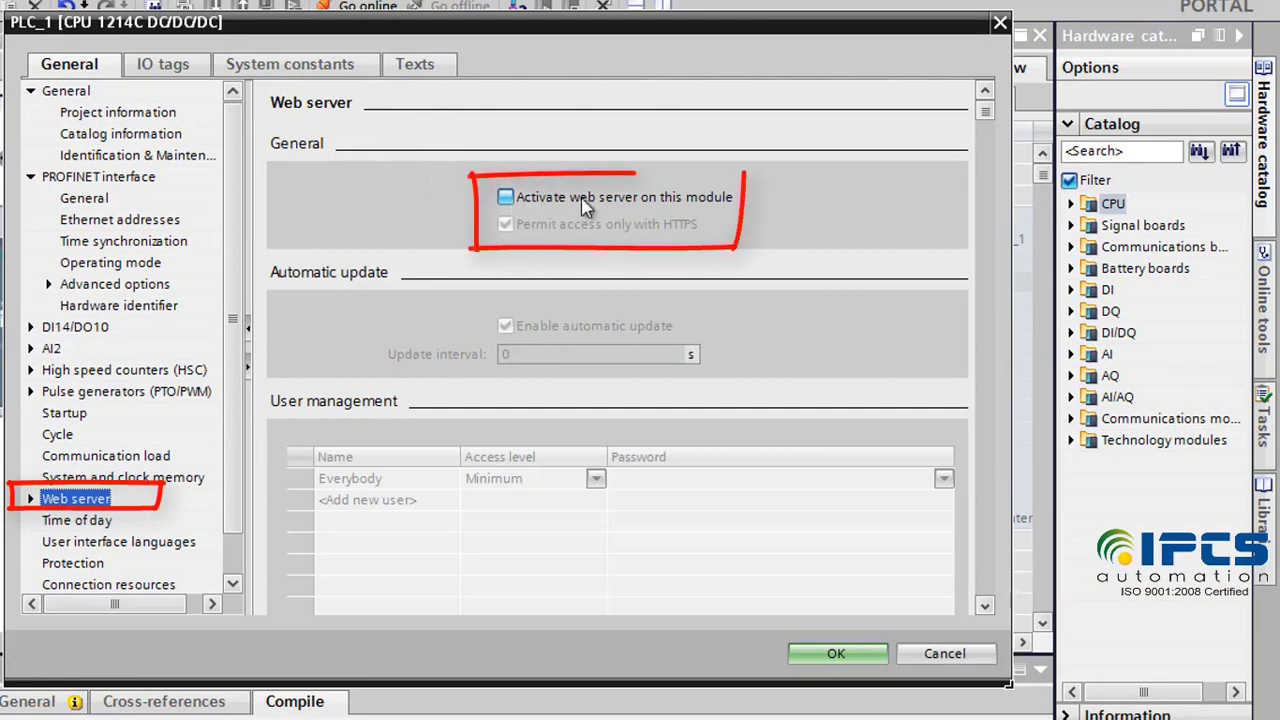
left_click(507, 198)
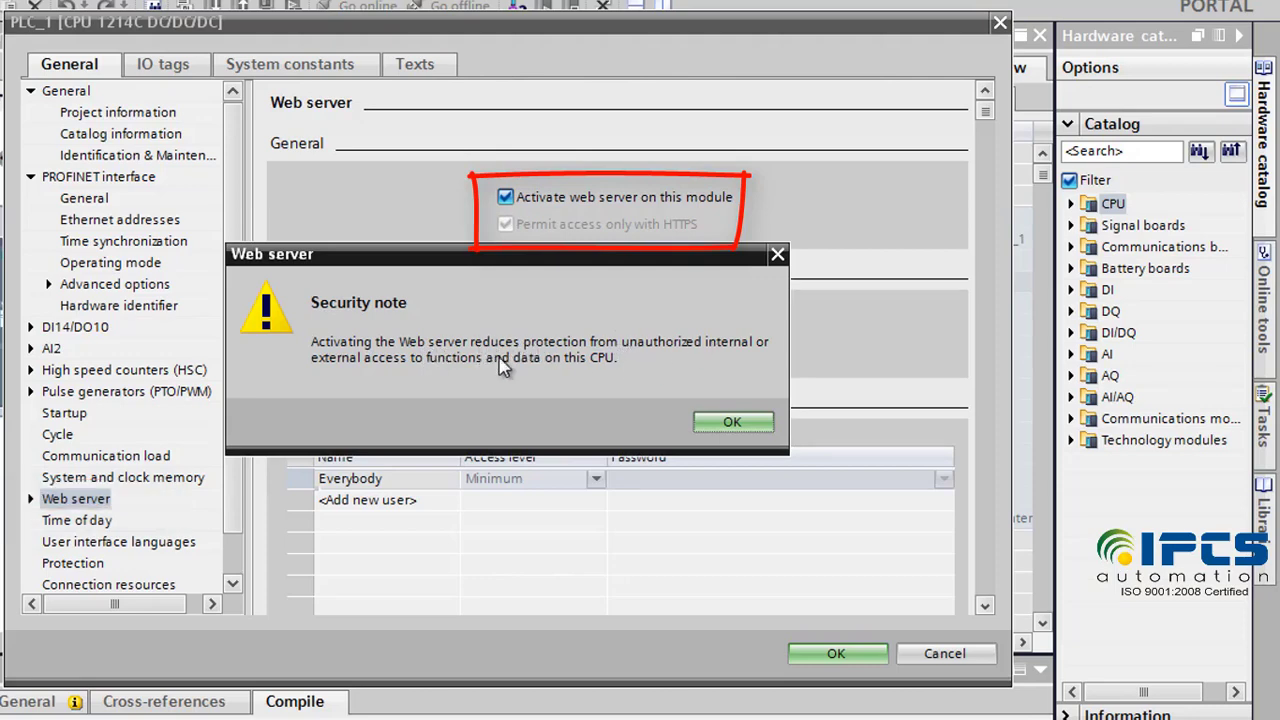
left_click(713, 423)
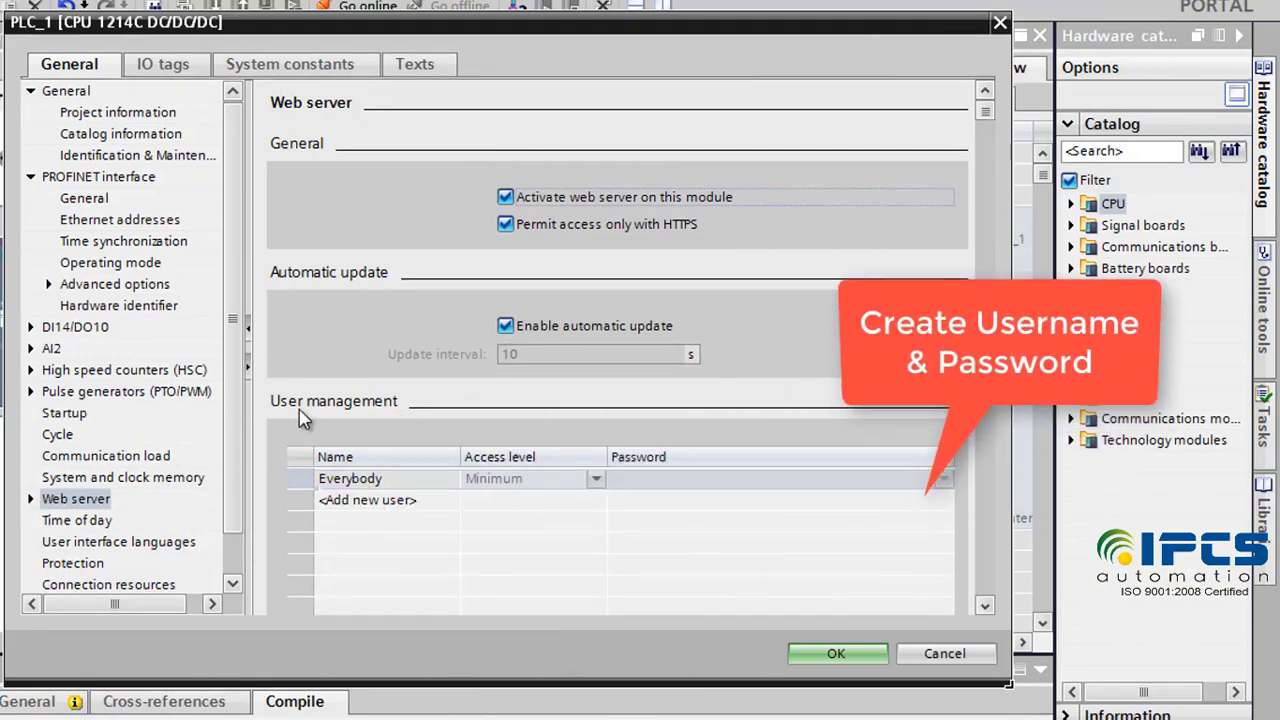
double_click(358, 500)
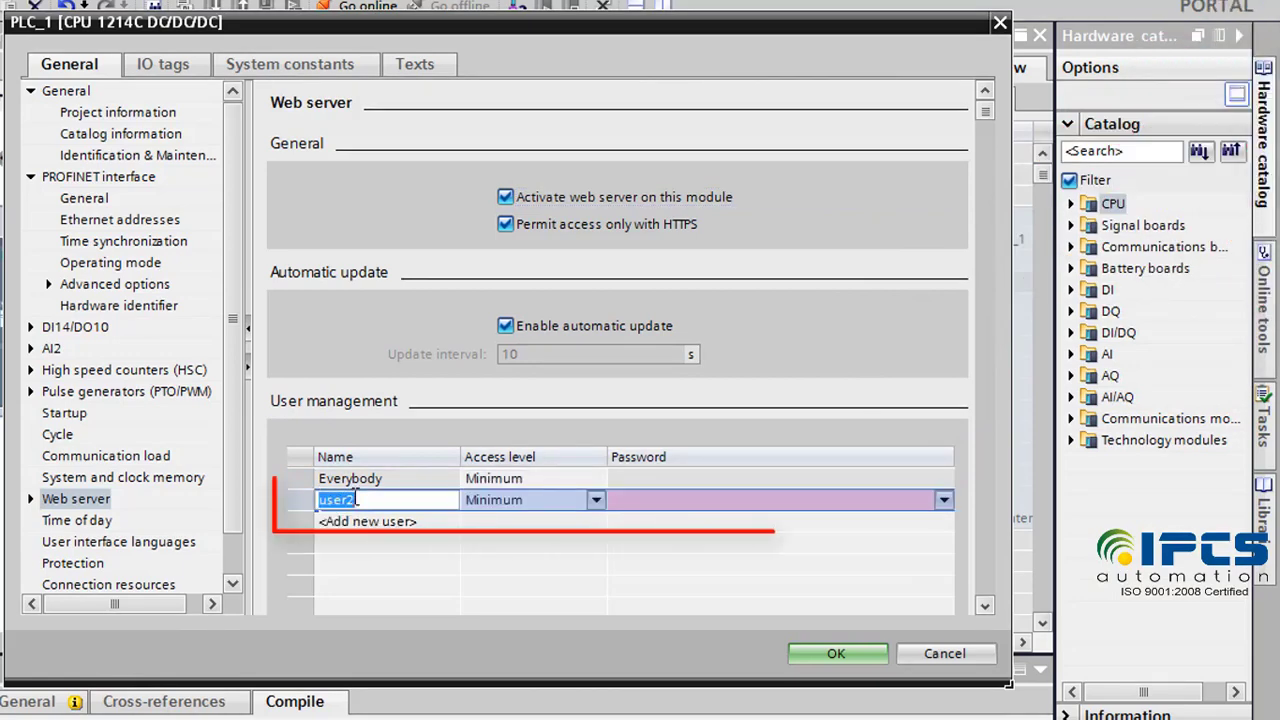
Step: Name the new web server user A and grant every access right except firmware update
type("ATIC")
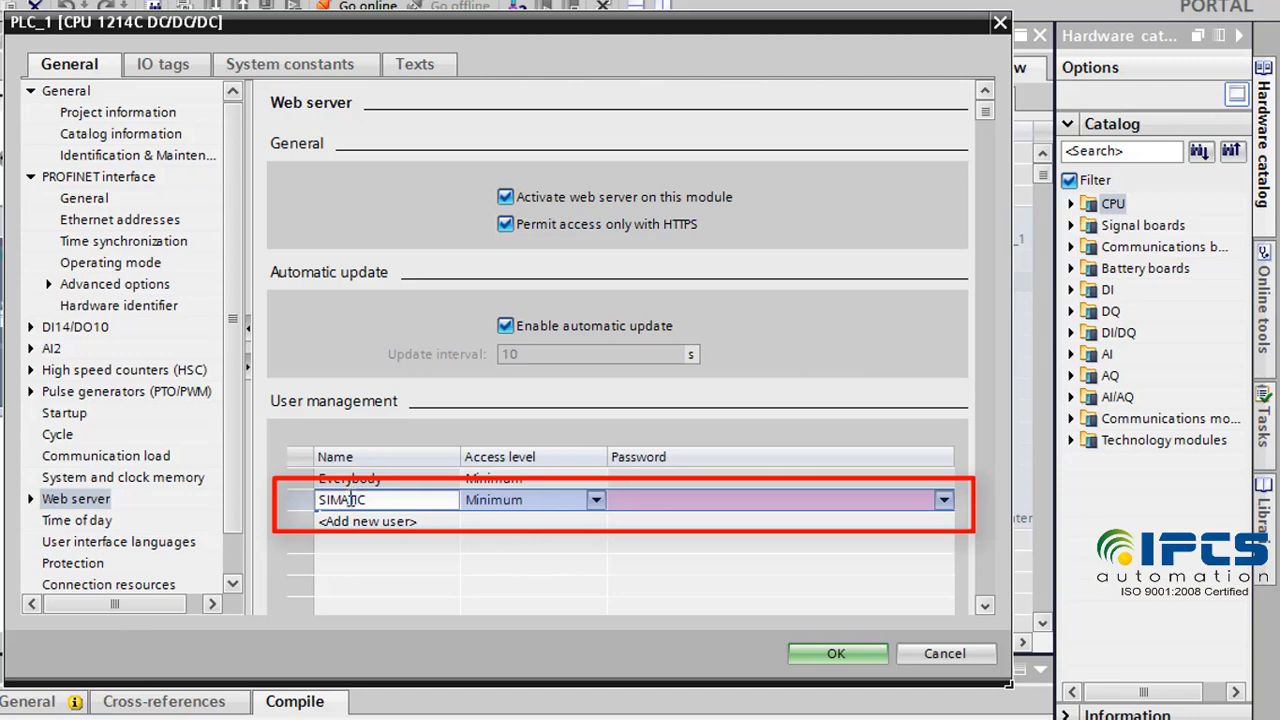
left_click(596, 500)
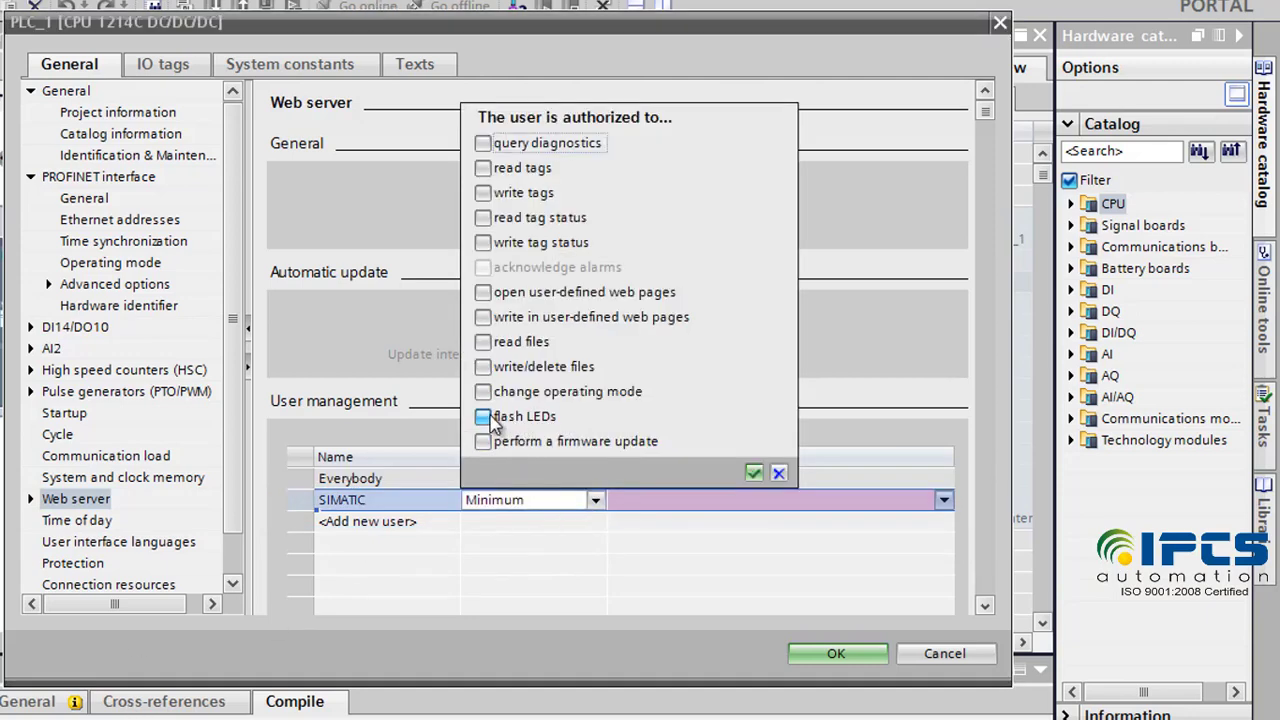
left_click(484, 416)
left_click(483, 391)
left_click(483, 366)
left_click(483, 341)
left_click(483, 317)
left_click(483, 292)
left_click(483, 242)
left_click(484, 217)
left_click(483, 192)
left_click(483, 167)
left_click(483, 142)
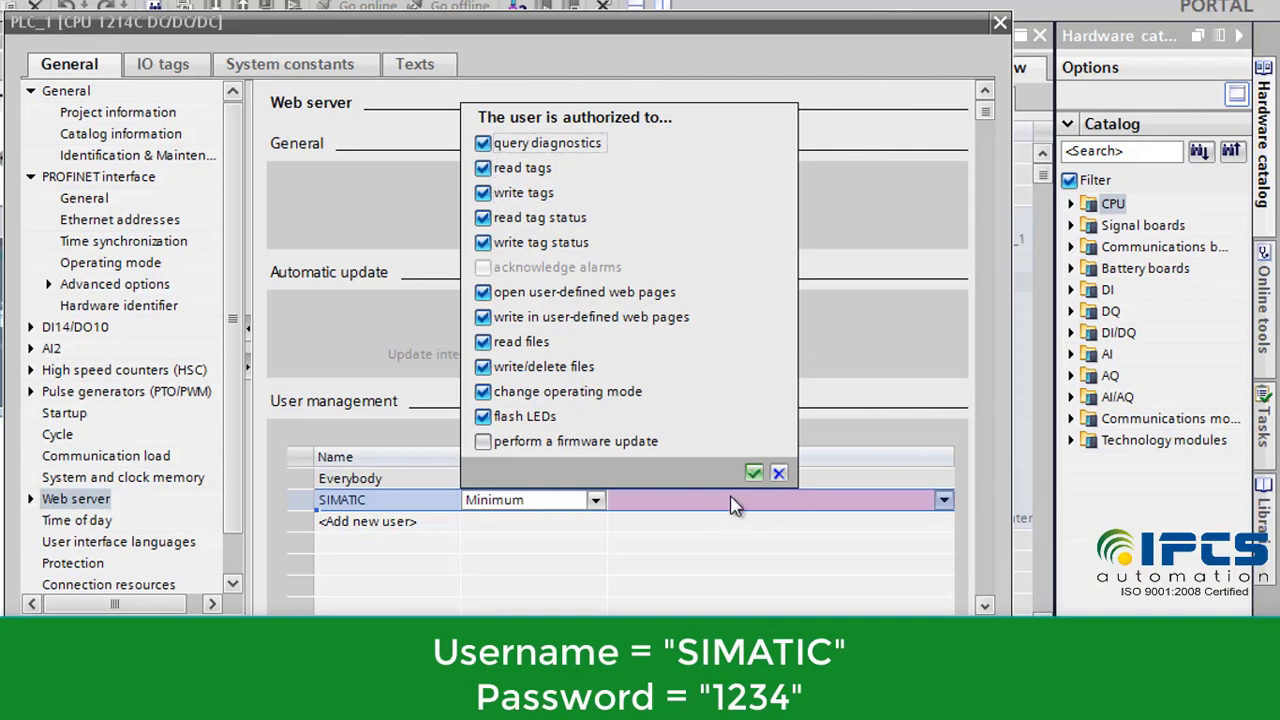
left_click(754, 472)
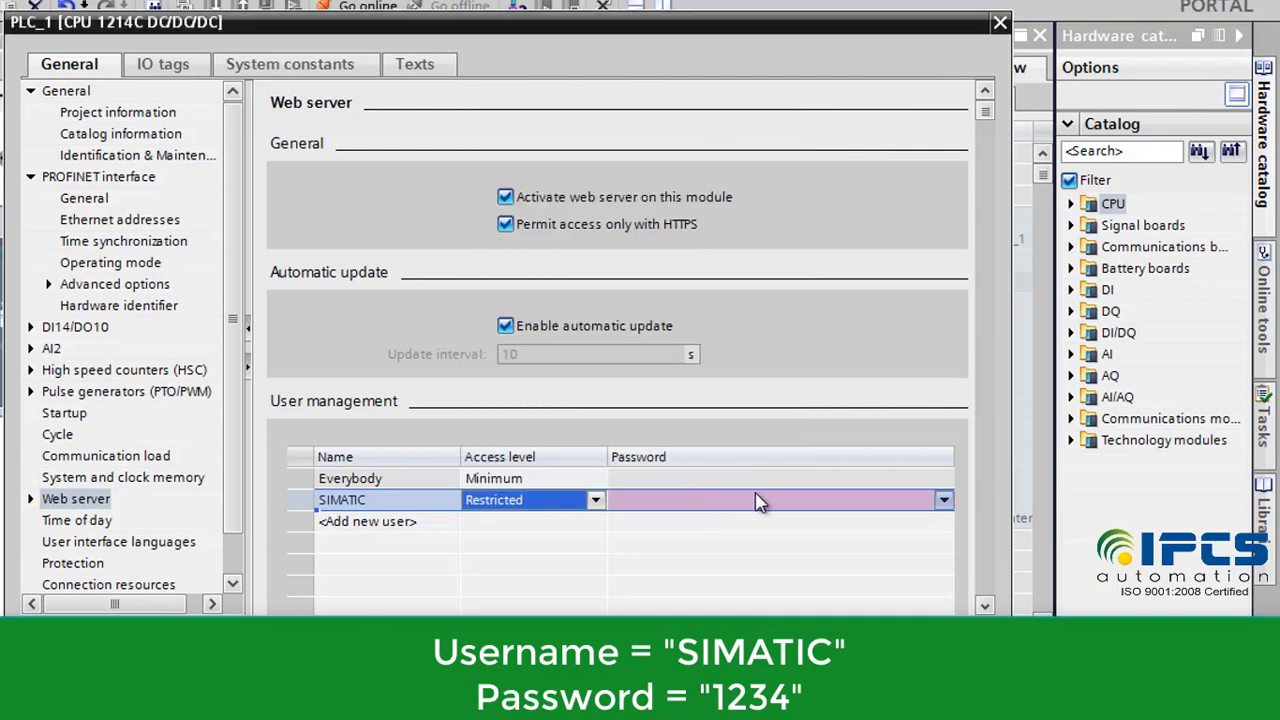
Step: Enter and confirm the user's password, then apply the PLC properties
left_click(757, 502)
left_click(810, 568)
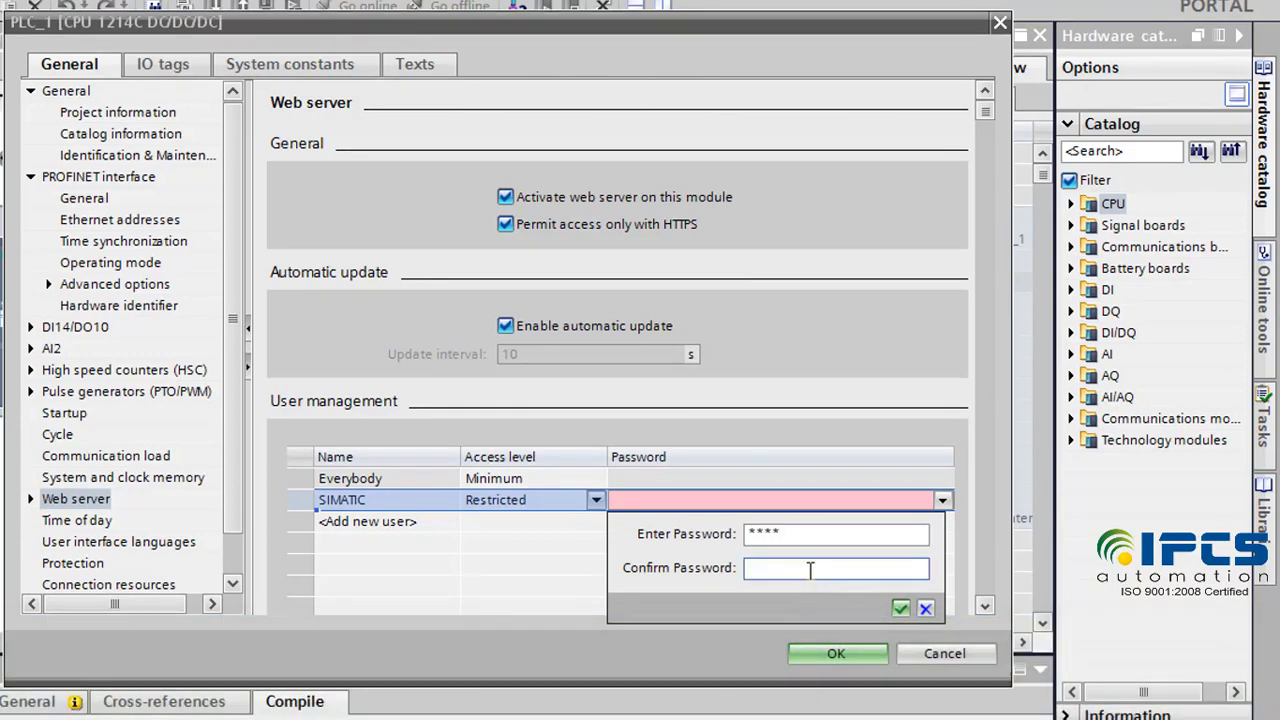
left_click(900, 608)
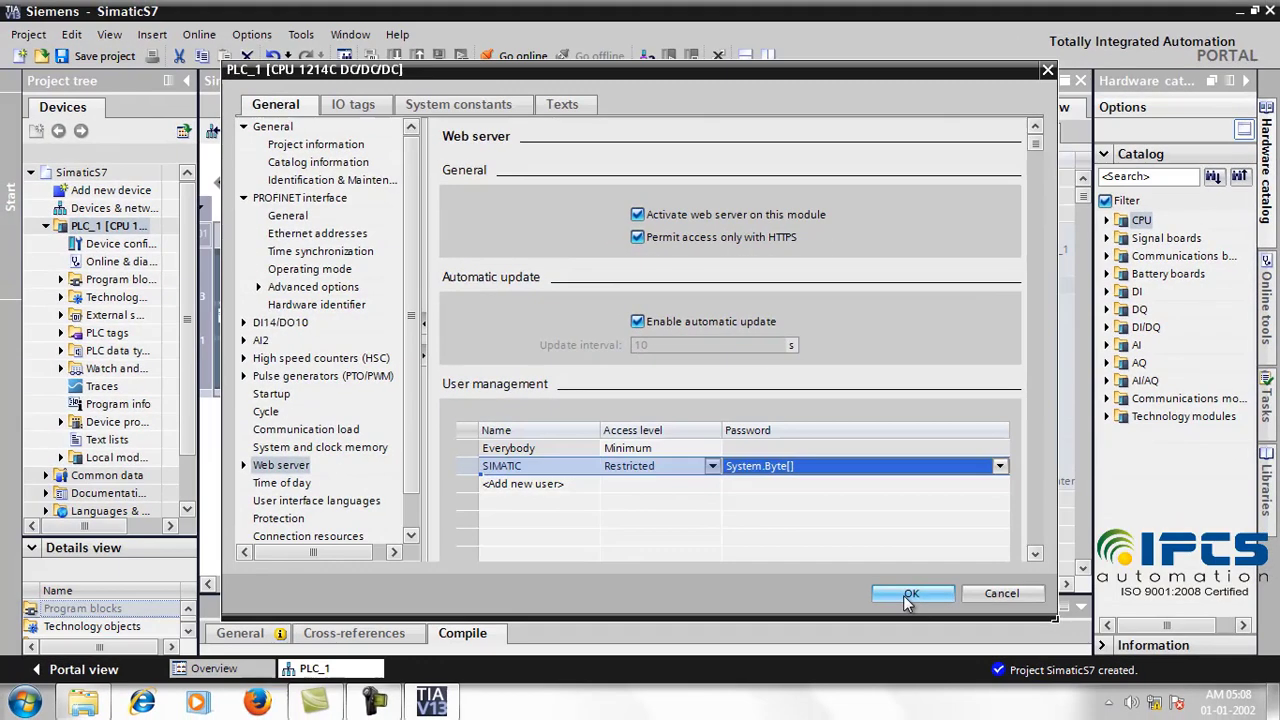
left_click(835, 655)
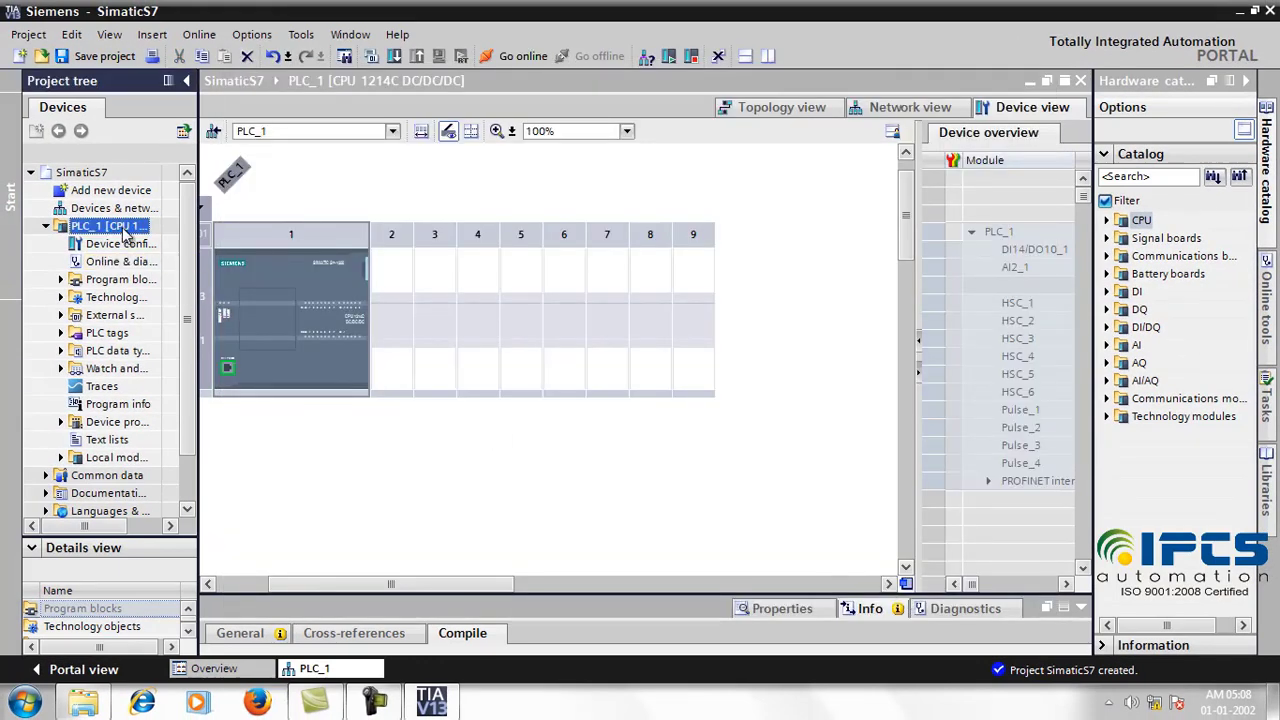
Step: Open the Main [OB1] block from Program blocks in the ladder editor
right_click(125, 232)
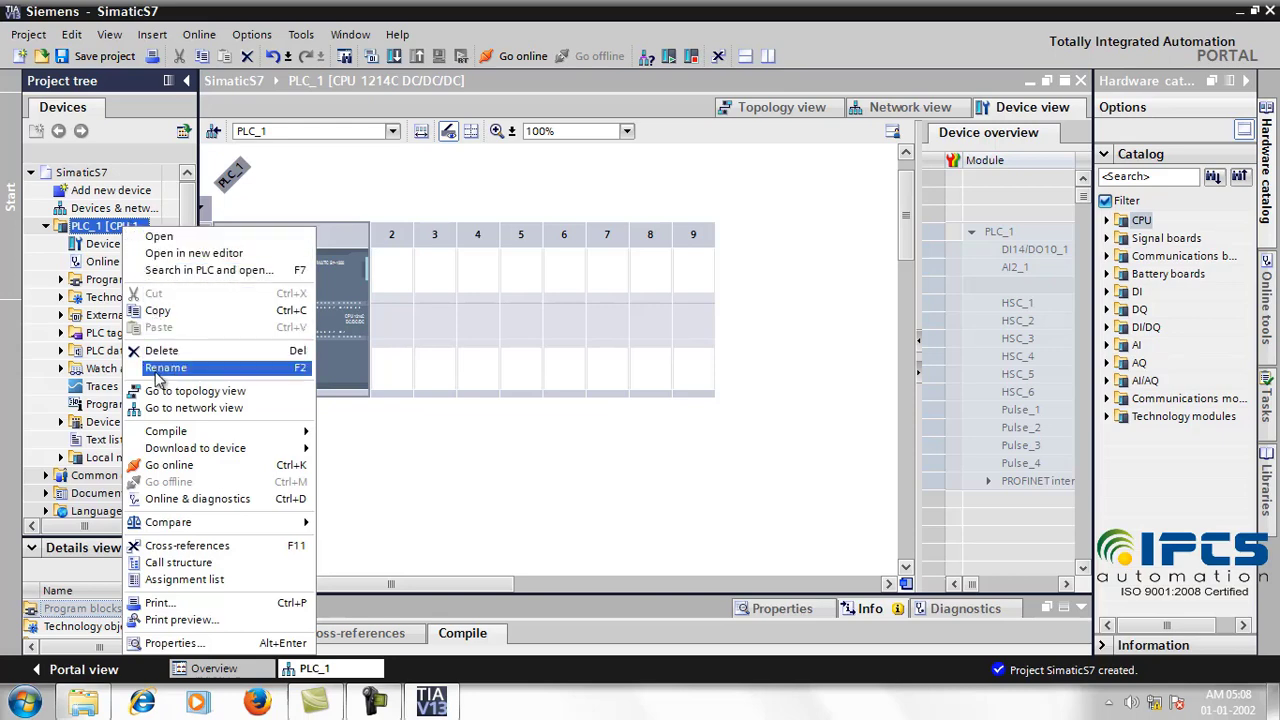
left_click(62, 280)
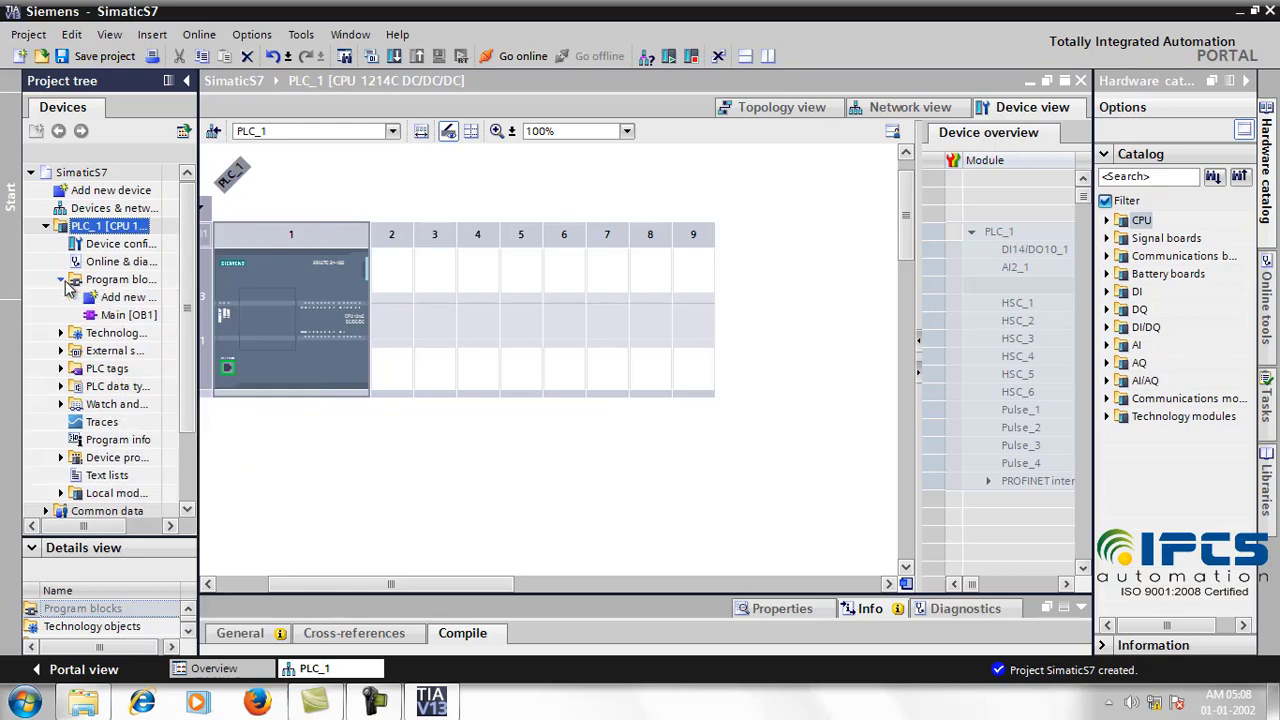
left_click(125, 316)
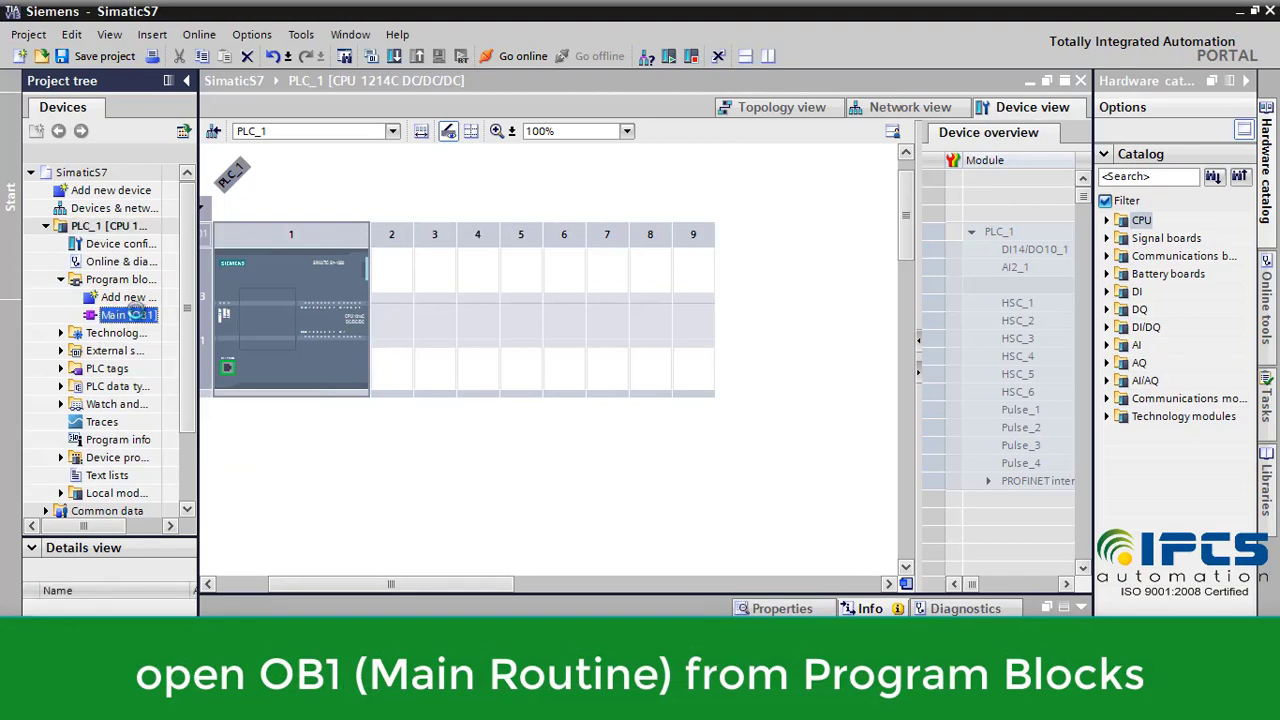
double_click(128, 315)
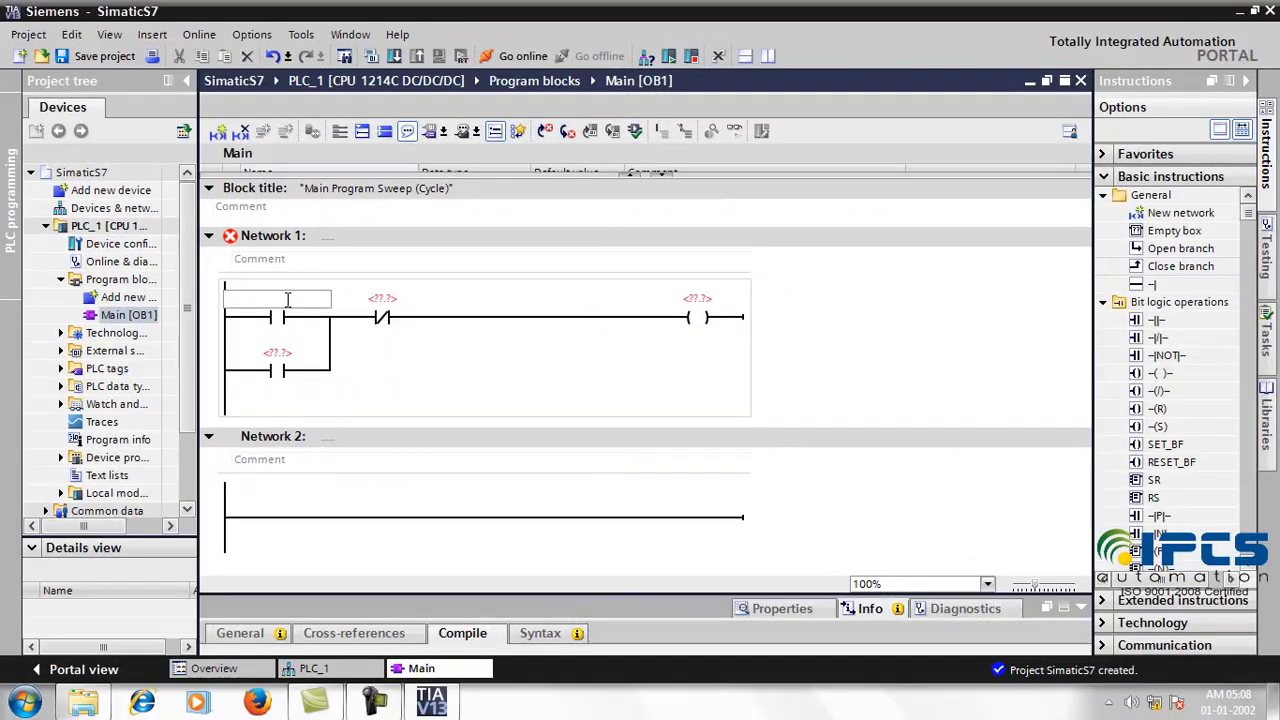
Step: Enter ON BUTTON on the first contact and define it as tag %M0.0
left_click(287, 298)
type("ON")
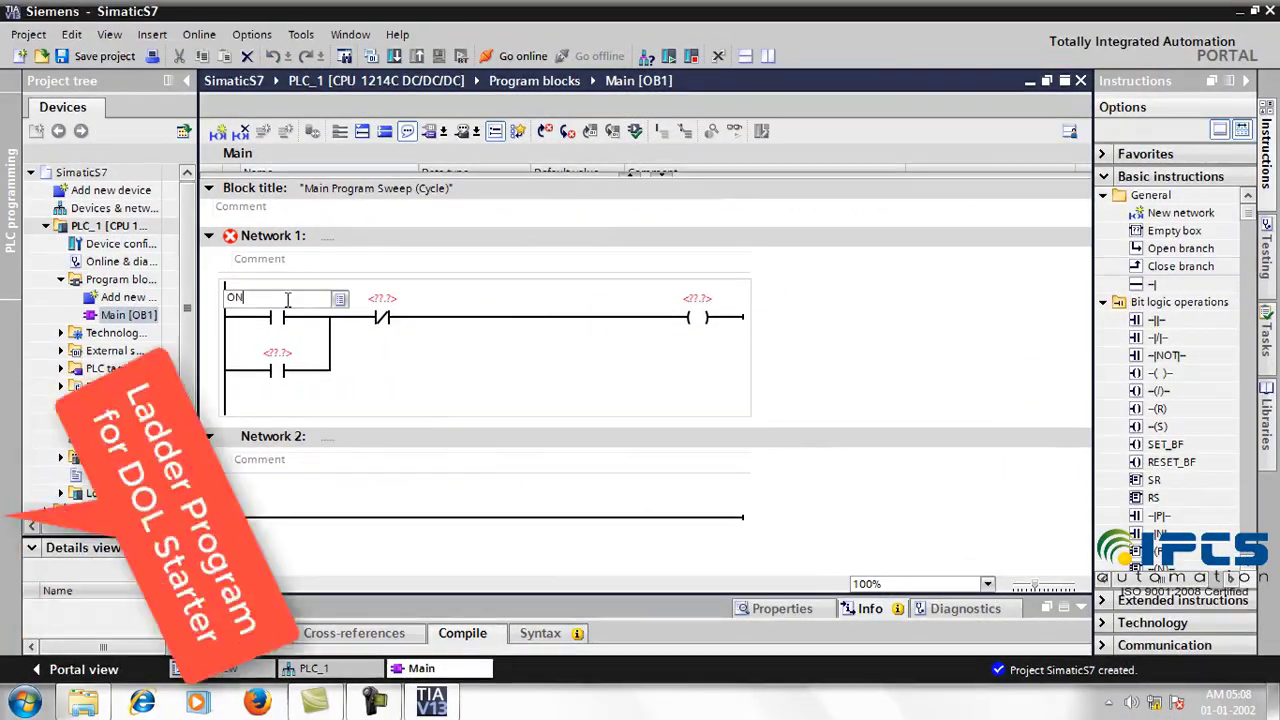
type(" BUTT")
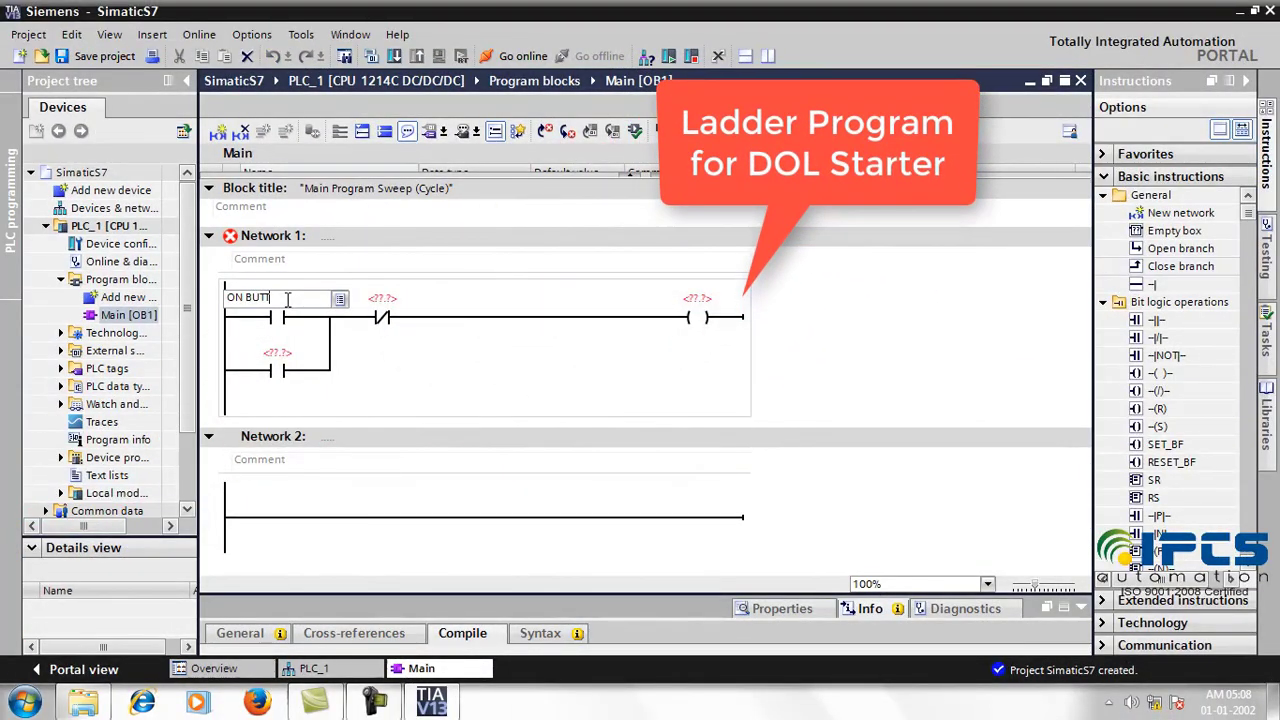
type("ON")
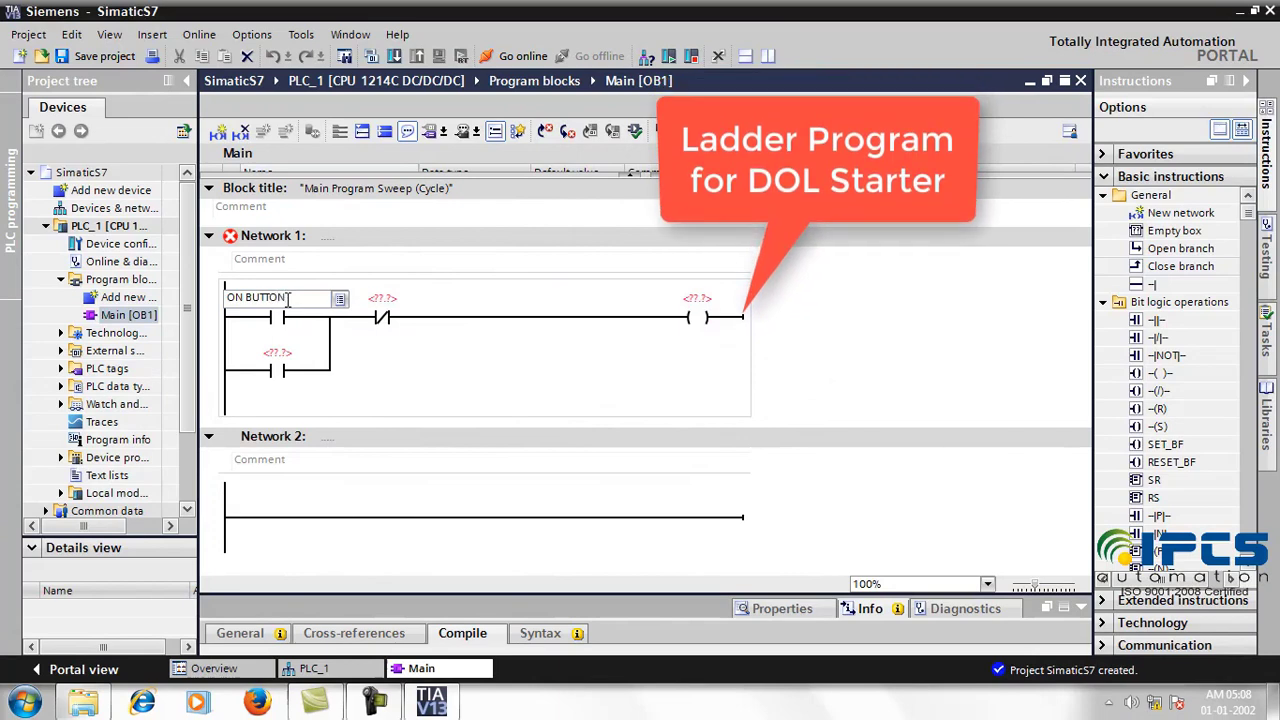
key("Return")
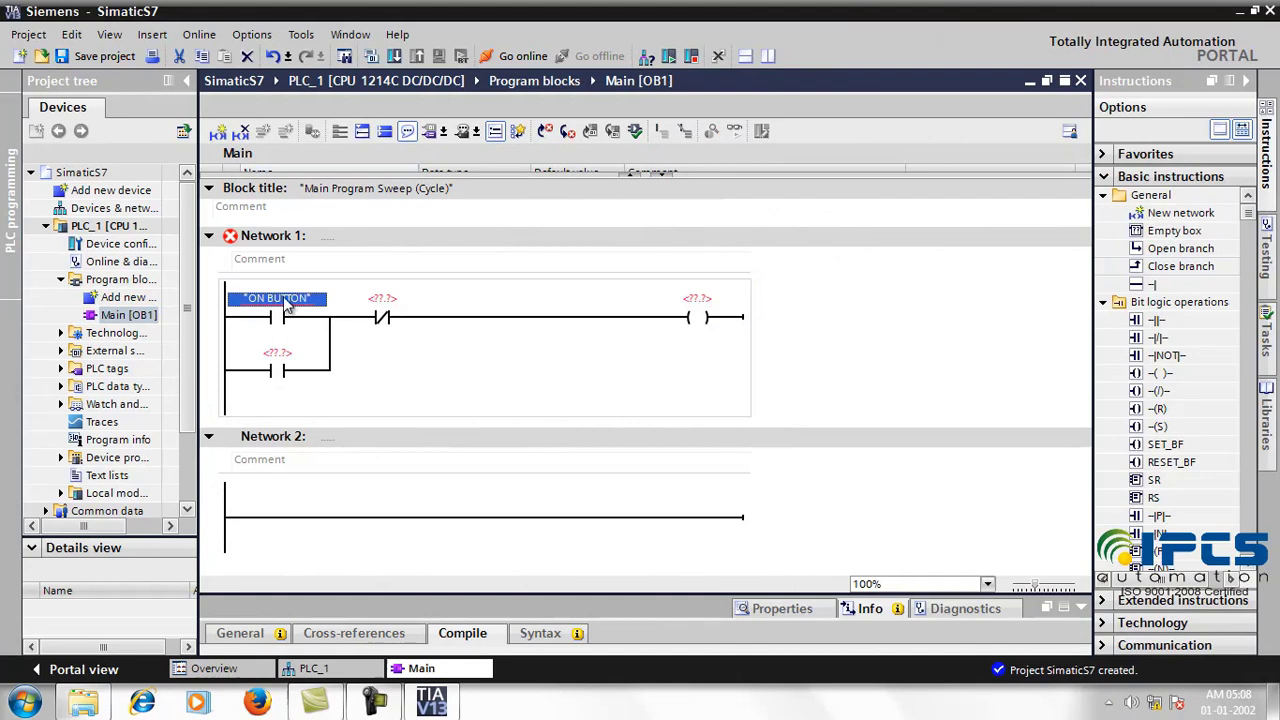
right_click(296, 308)
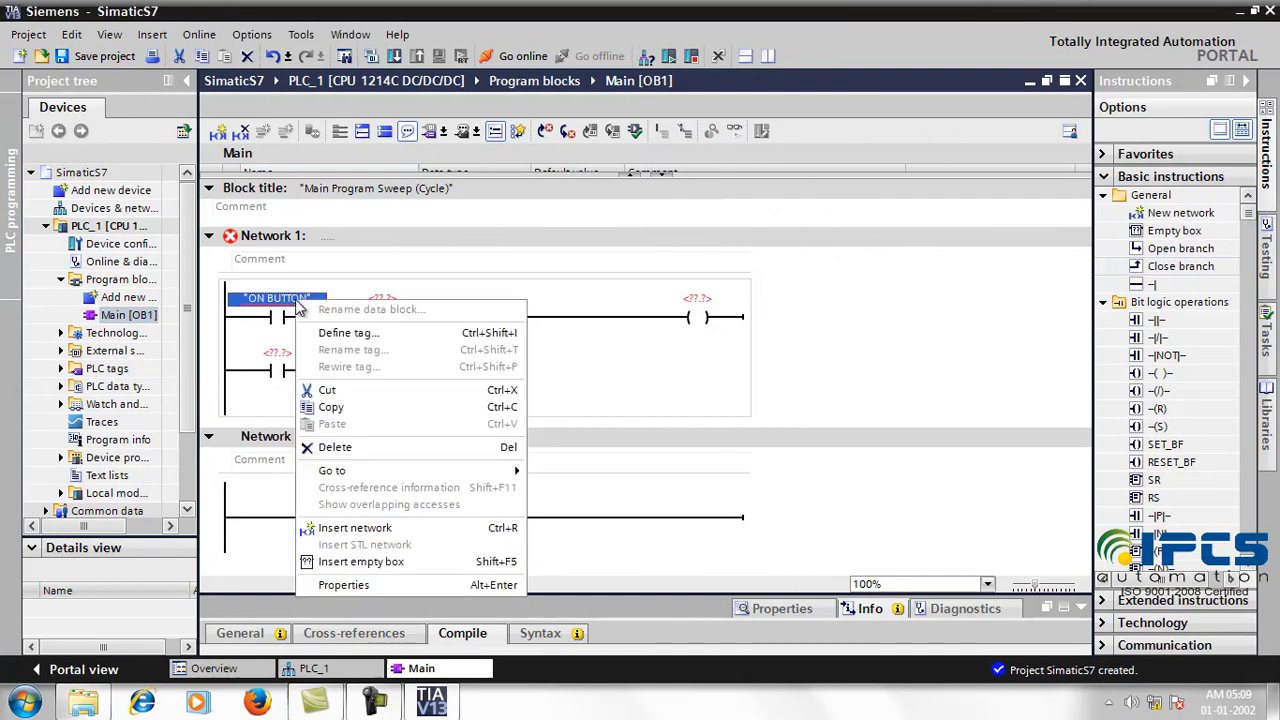
left_click(392, 334)
left_click(490, 358)
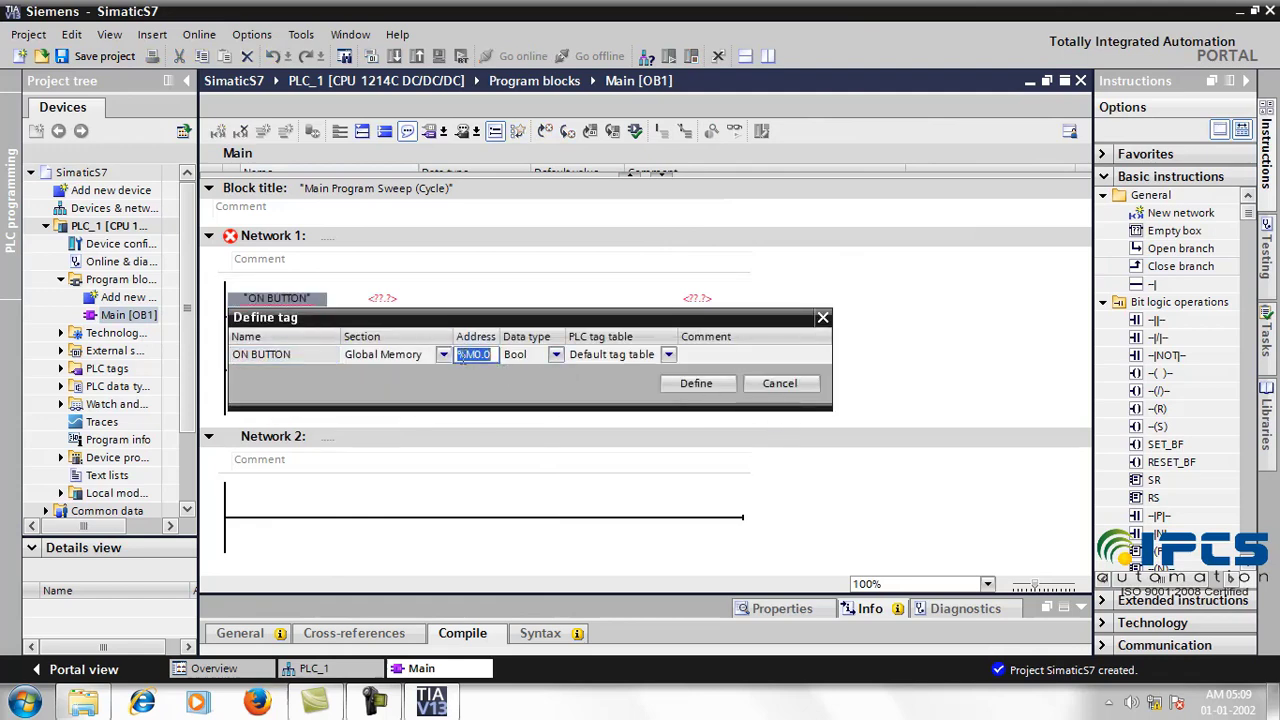
left_click(694, 384)
left_click(297, 370)
left_click(114, 316)
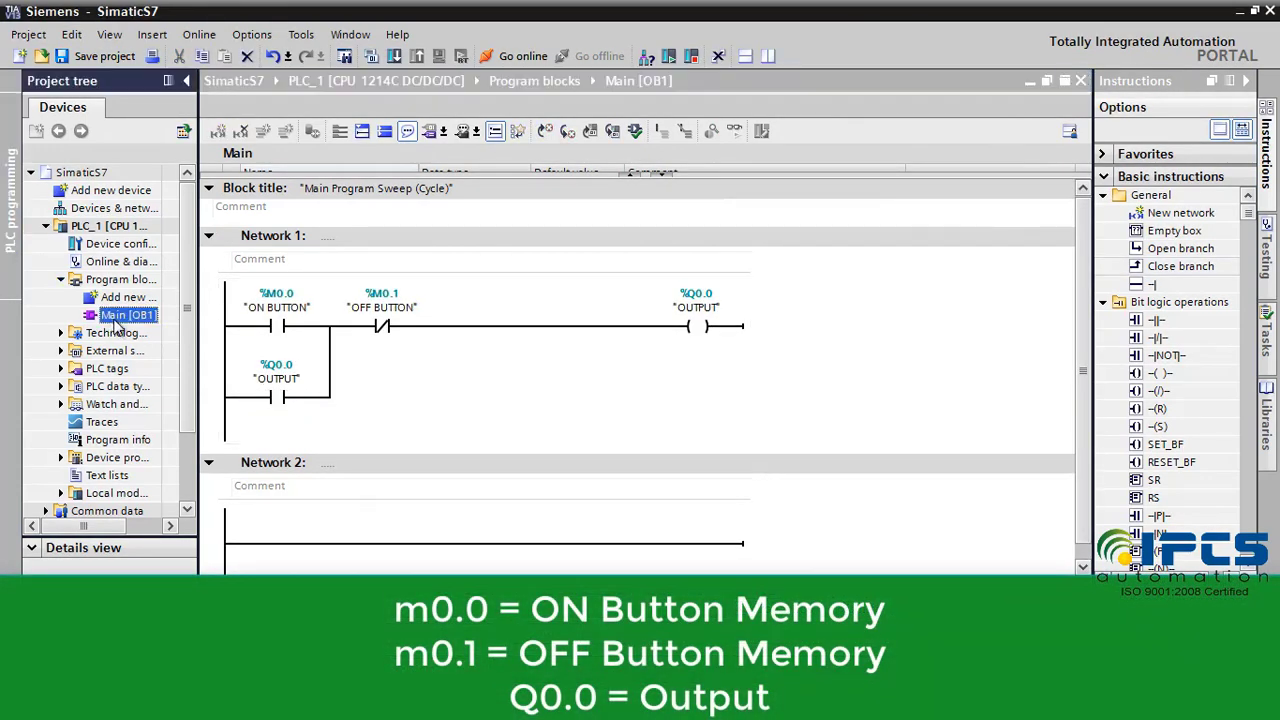
left_click(91, 286)
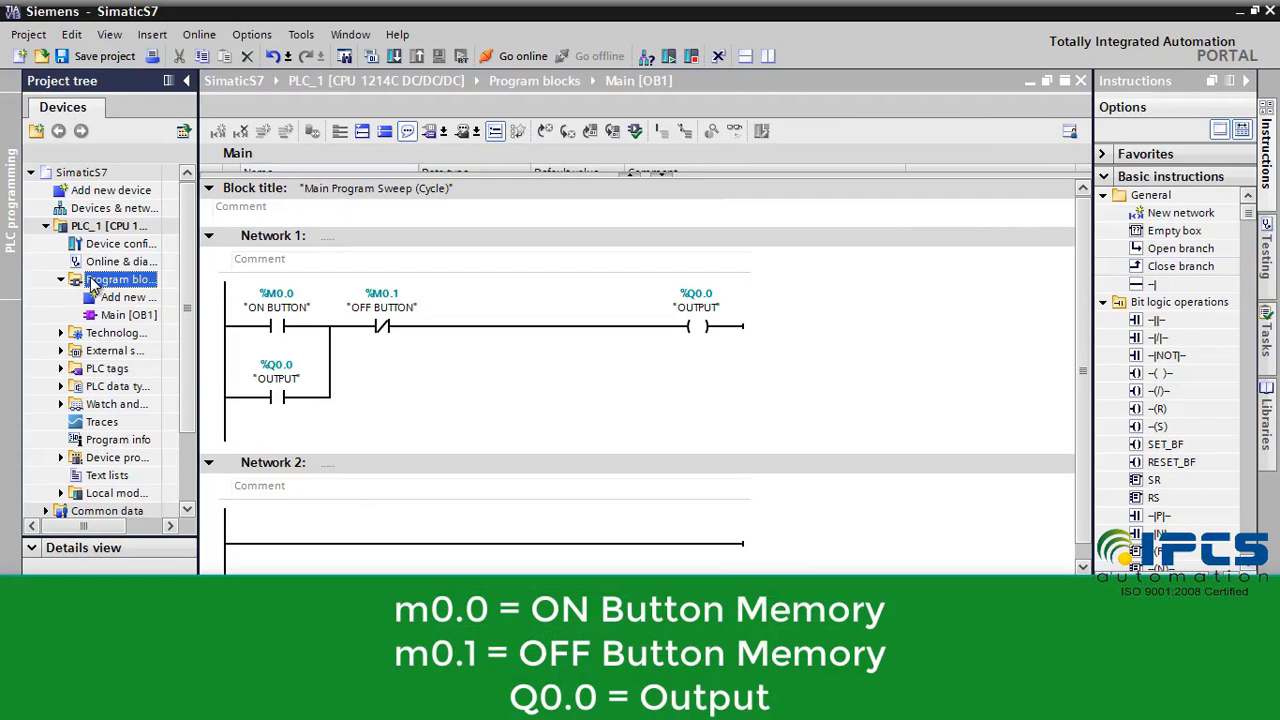
left_click(91, 229)
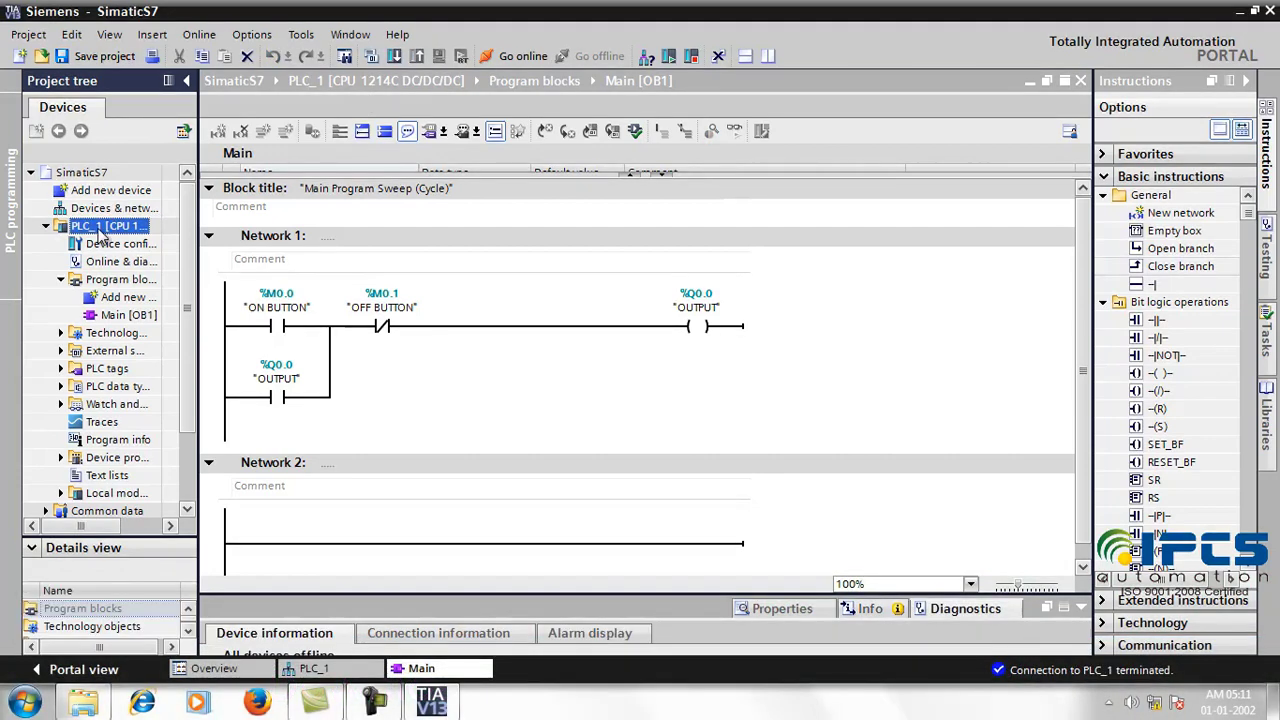
Step: Download hardware and software changes to PLC_1 over the PN/IE interface at 192.168.1.9
right_click(101, 233)
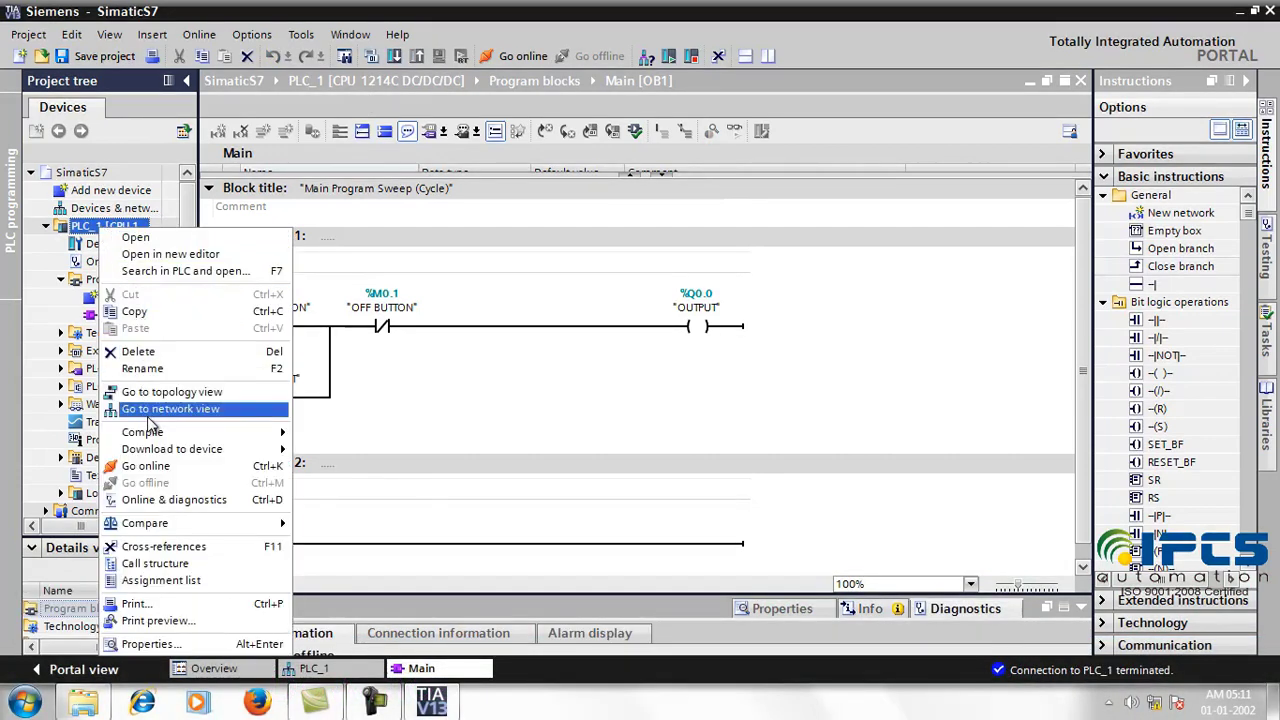
mouse_move(157, 452)
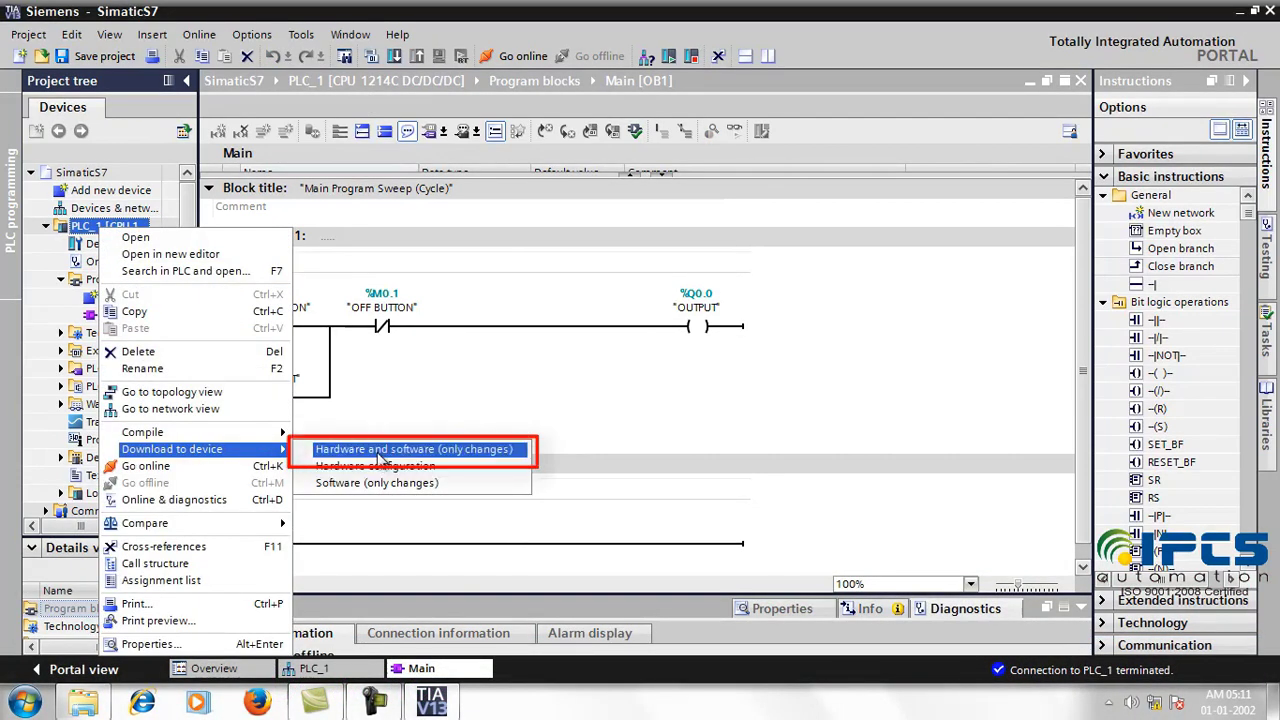
left_click(330, 450)
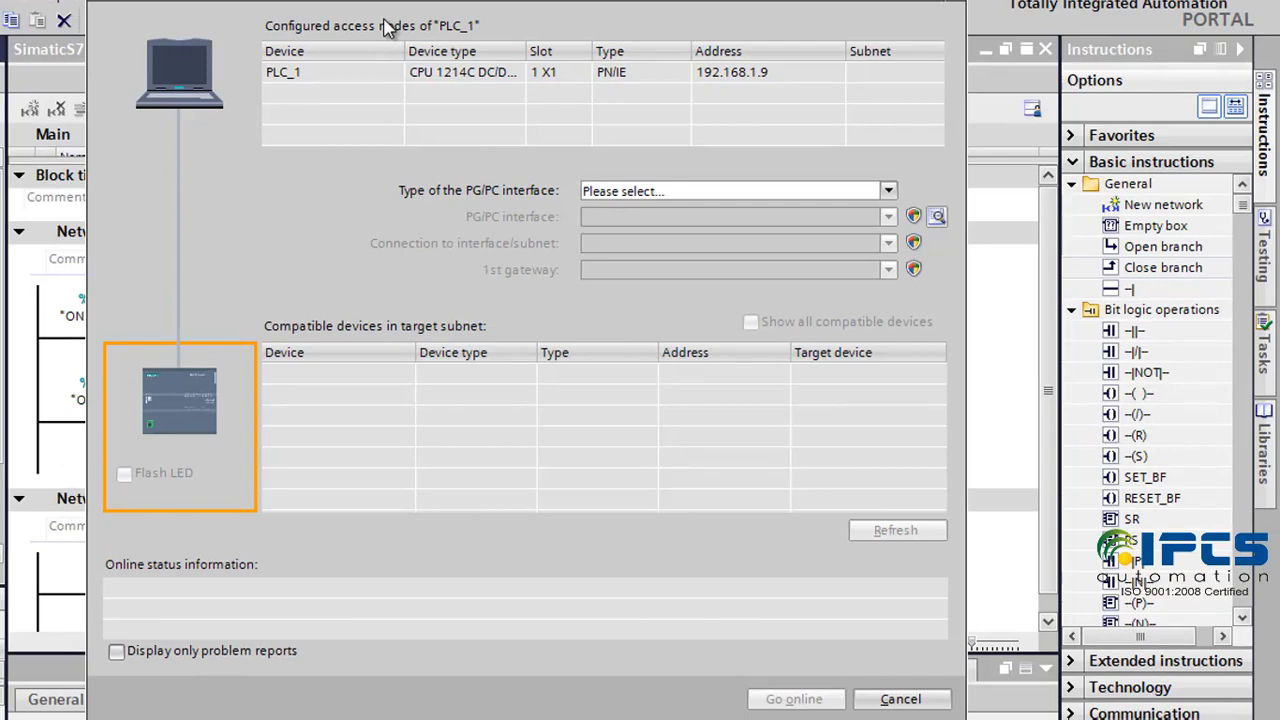
left_click(645, 190)
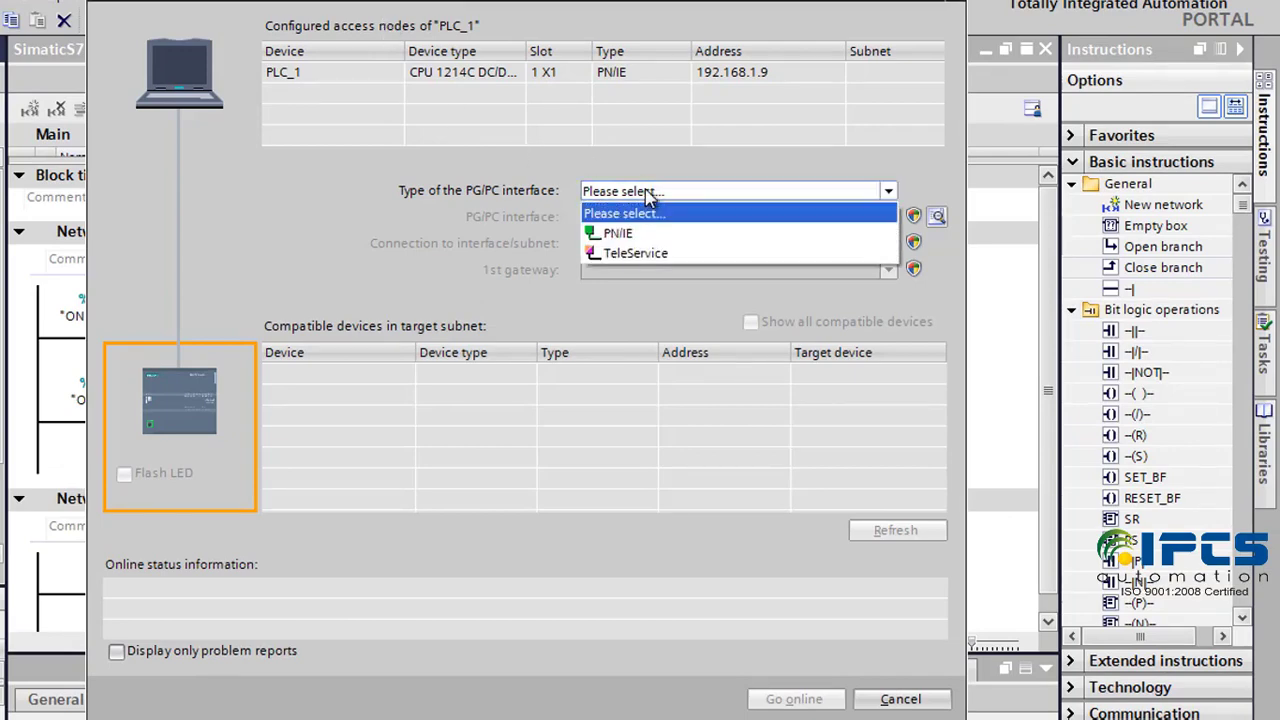
left_click(666, 233)
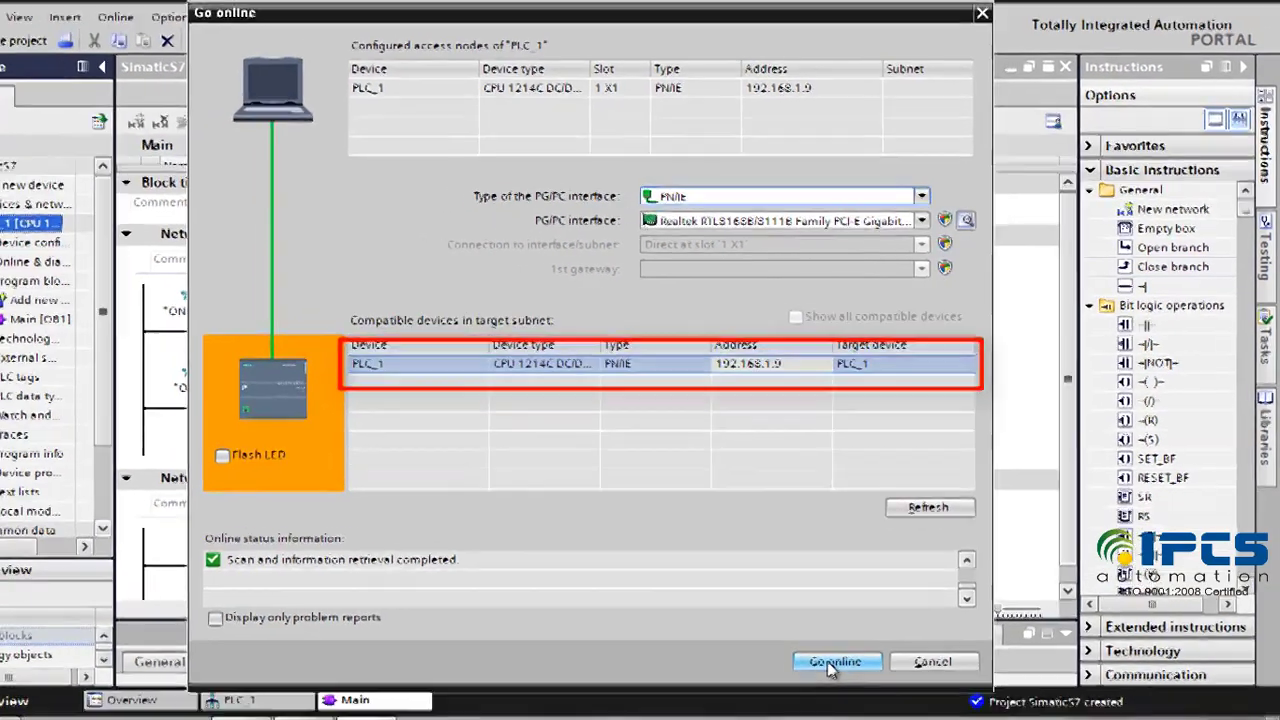
left_click(866, 632)
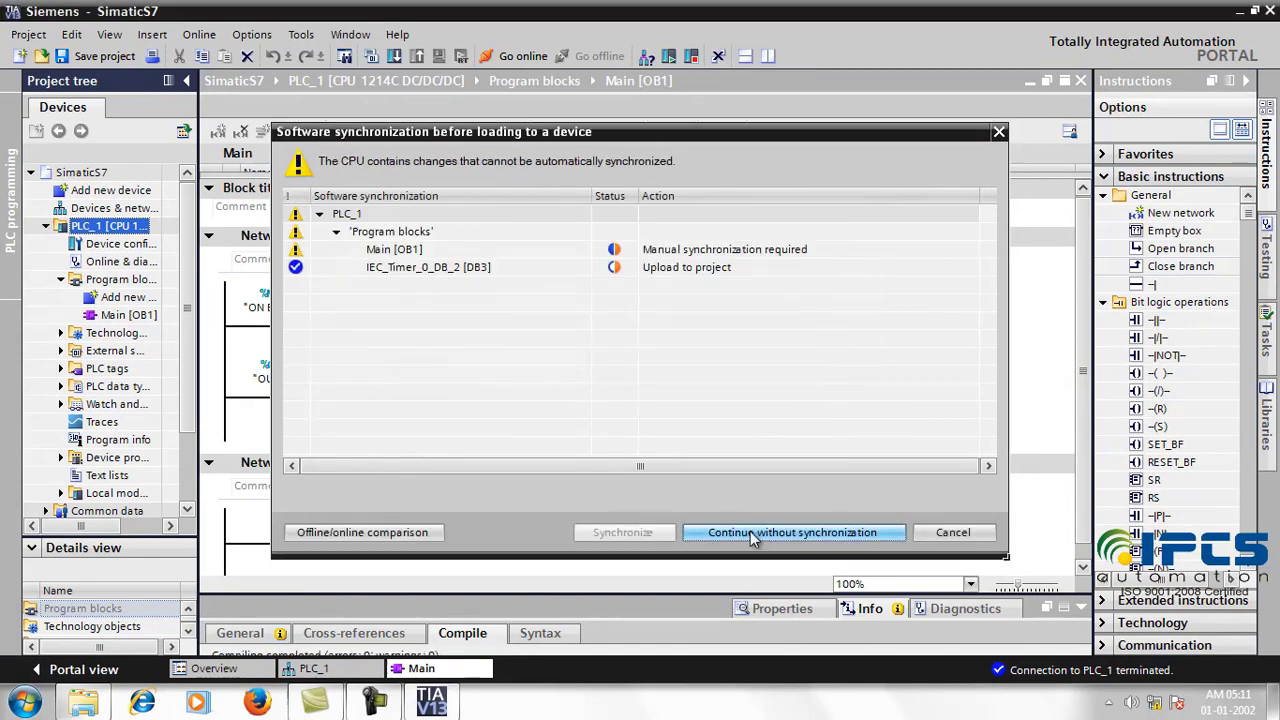
Step: Continue without synchronization, stop all modules, load the program, and restart them on finish
left_click(753, 535)
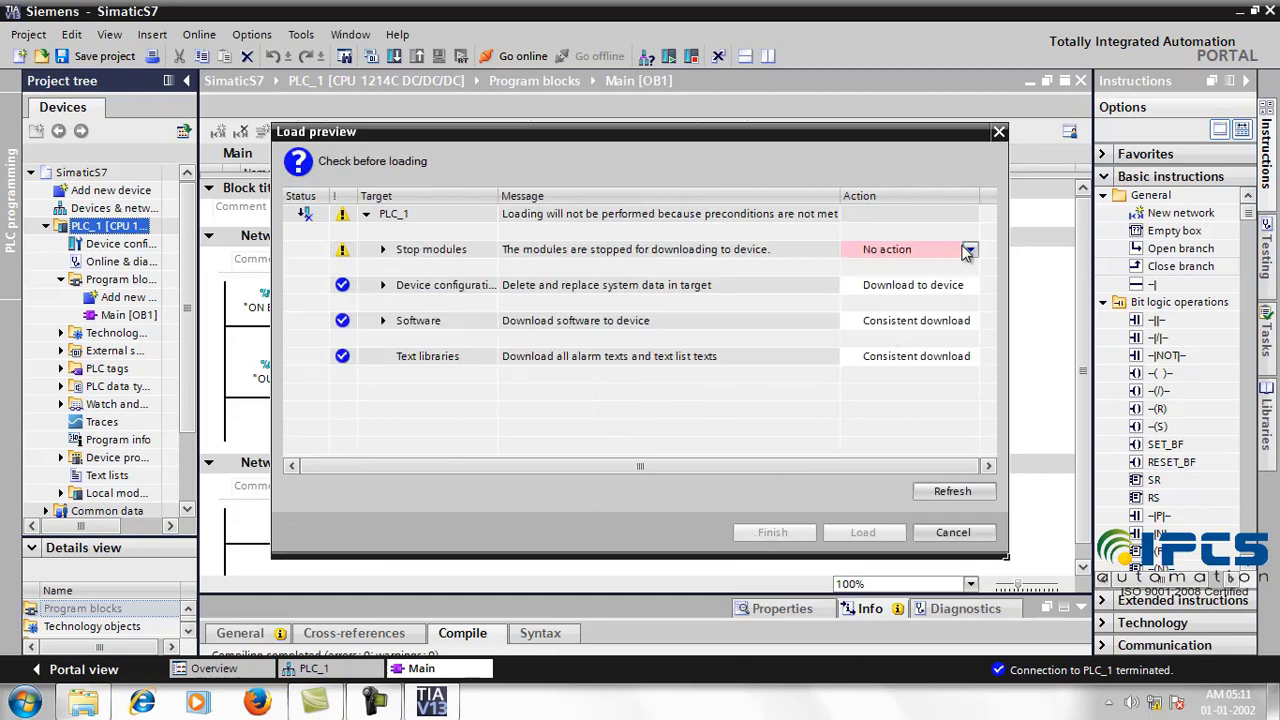
left_click(969, 249)
left_click(912, 280)
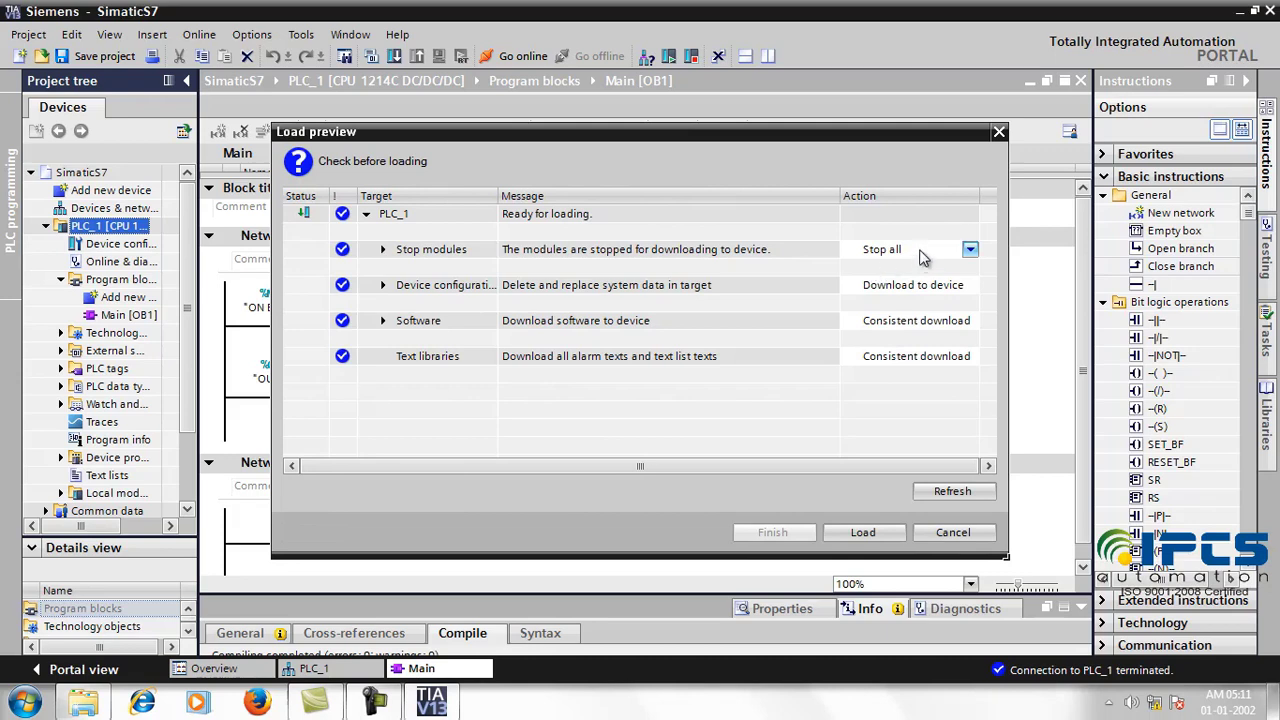
left_click(864, 533)
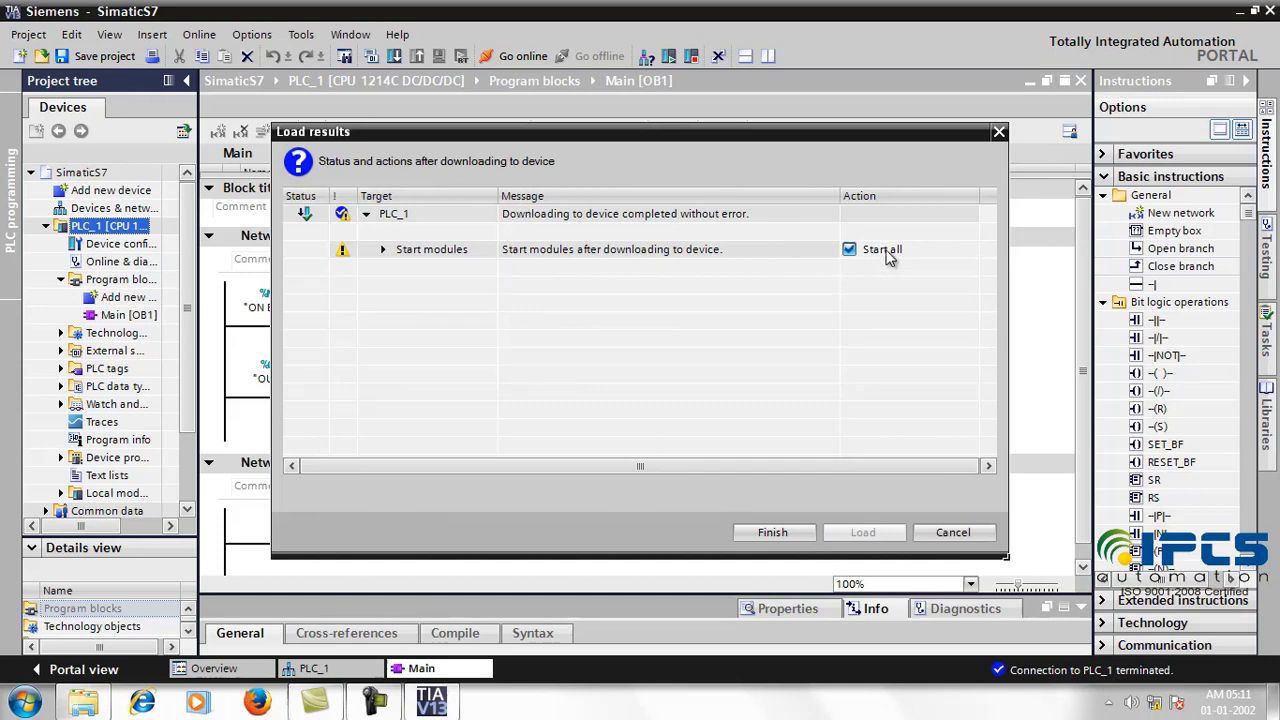
left_click(794, 540)
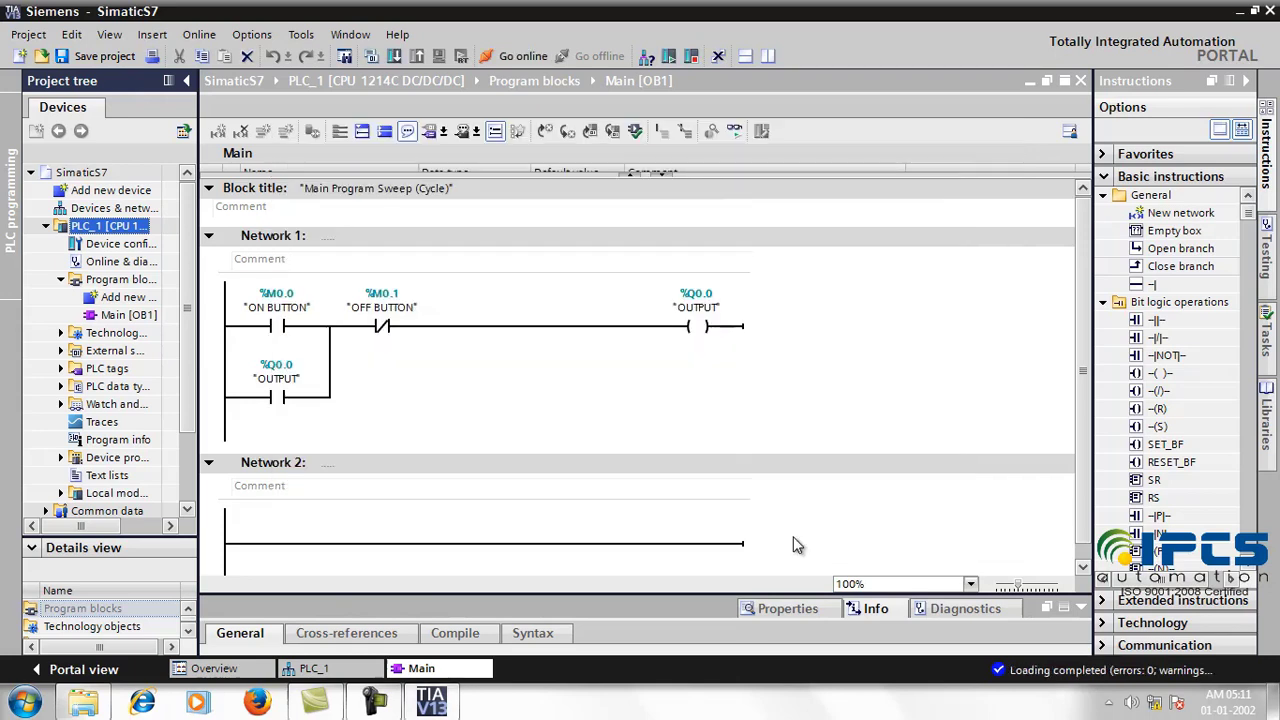
Step: Go online with PLC_1 and switch on monitoring of the Main [OB1] rung
left_click(510, 58)
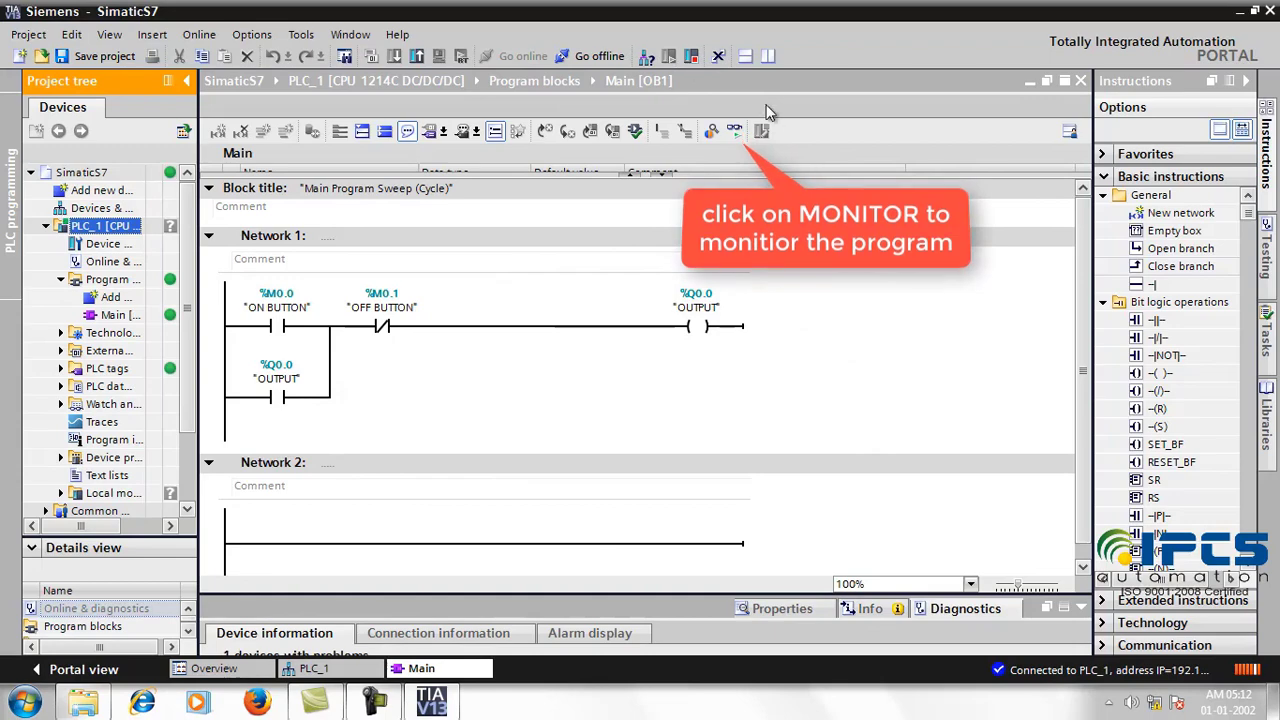
left_click(734, 134)
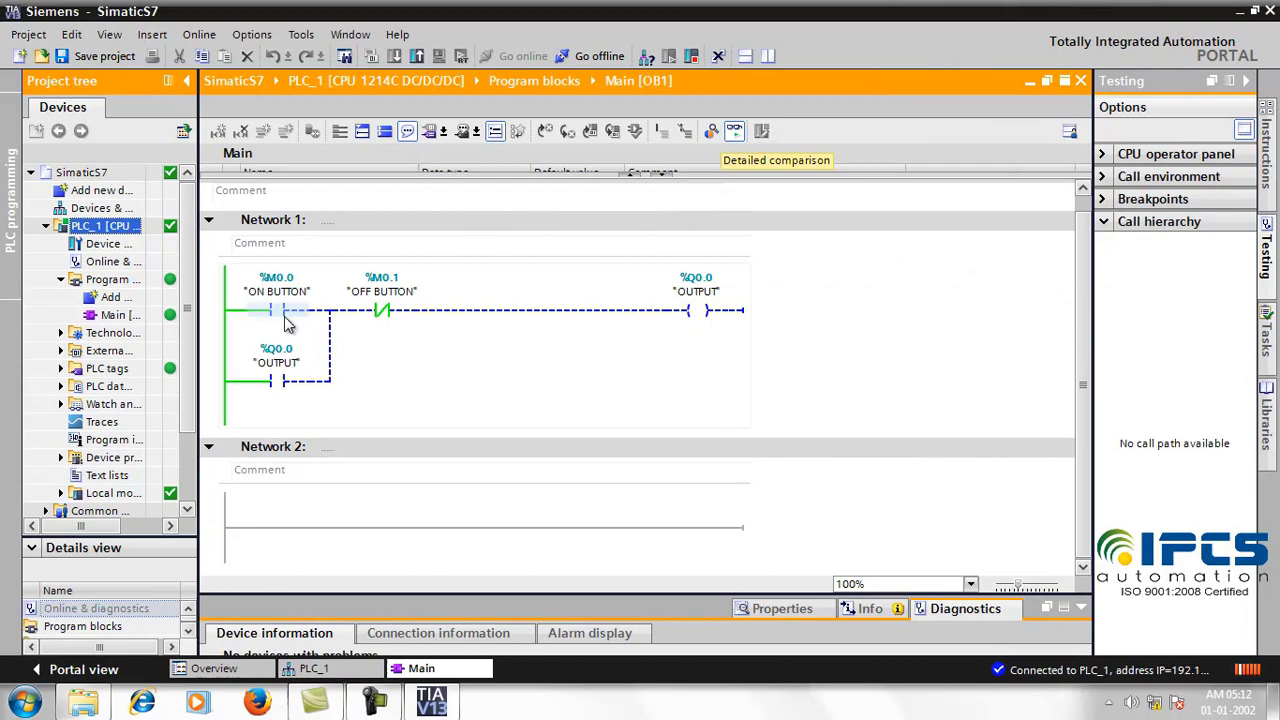
Step: Modify the ON BUTTON contact to 1 to energise OUTPUT, then back to 0
left_click(285, 318)
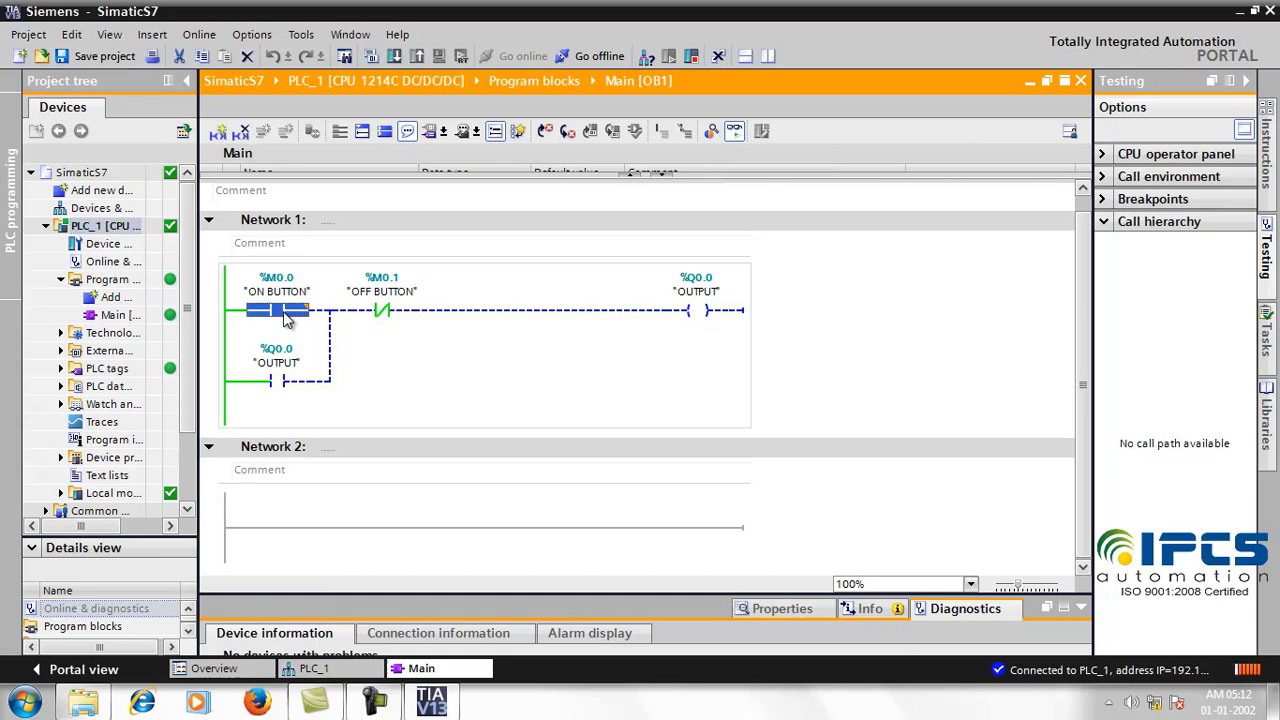
right_click(287, 318)
left_click(431, 415)
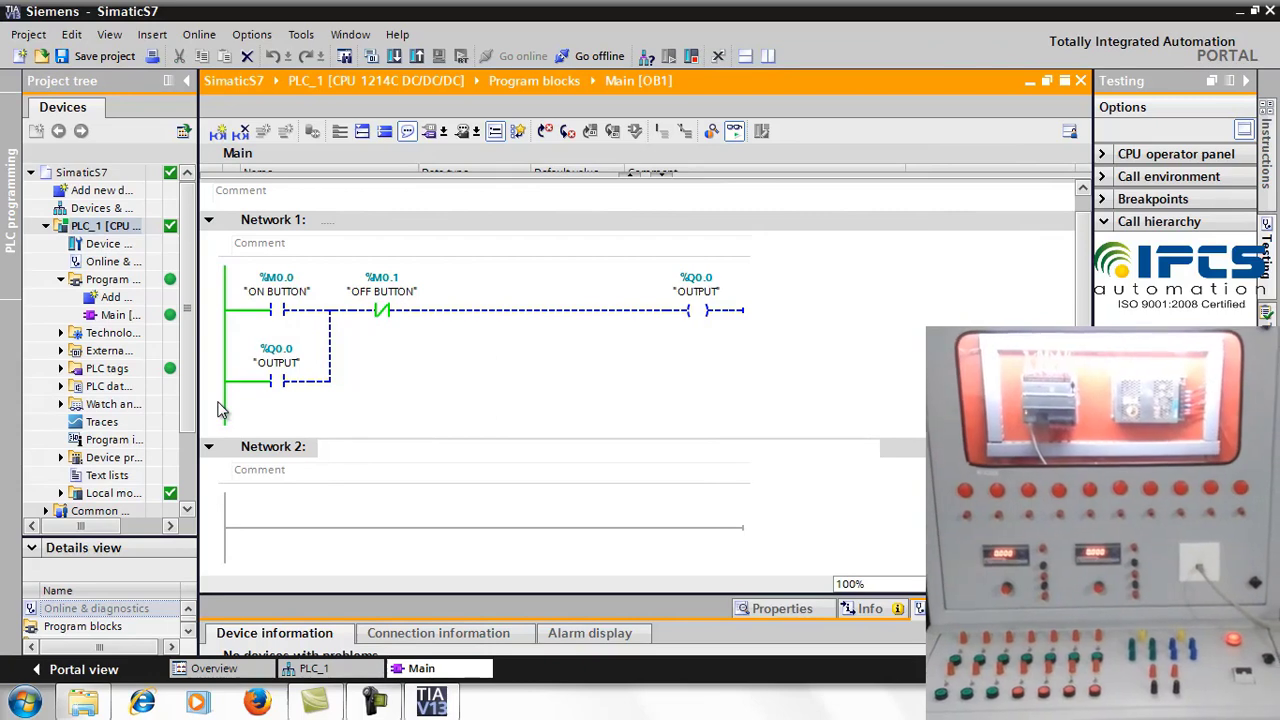
left_click(277, 317)
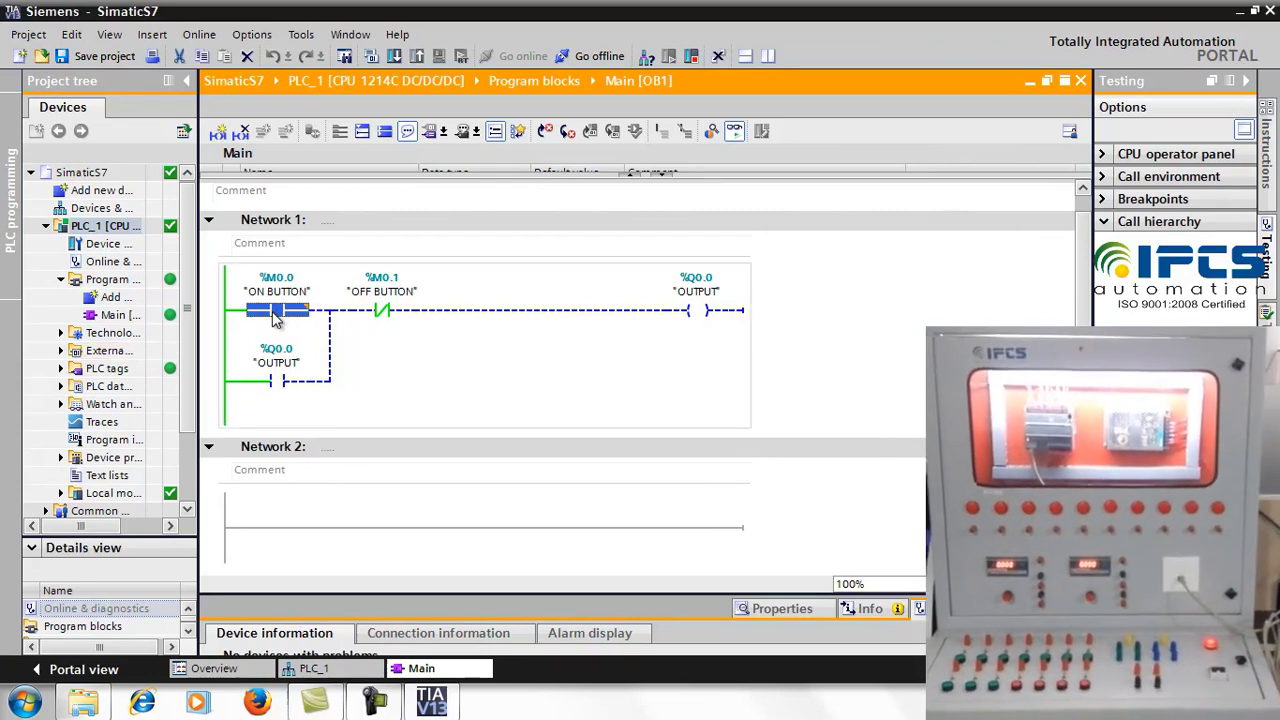
right_click(277, 316)
mouse_move(303, 325)
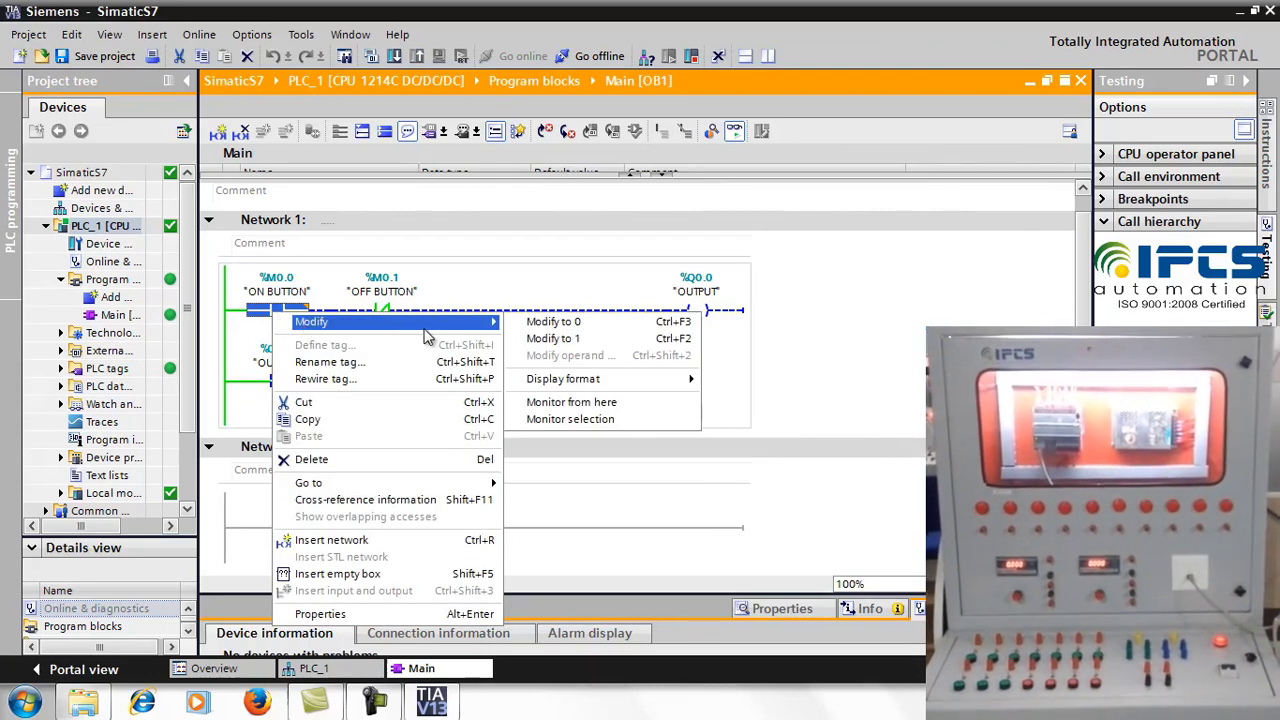
left_click(553, 339)
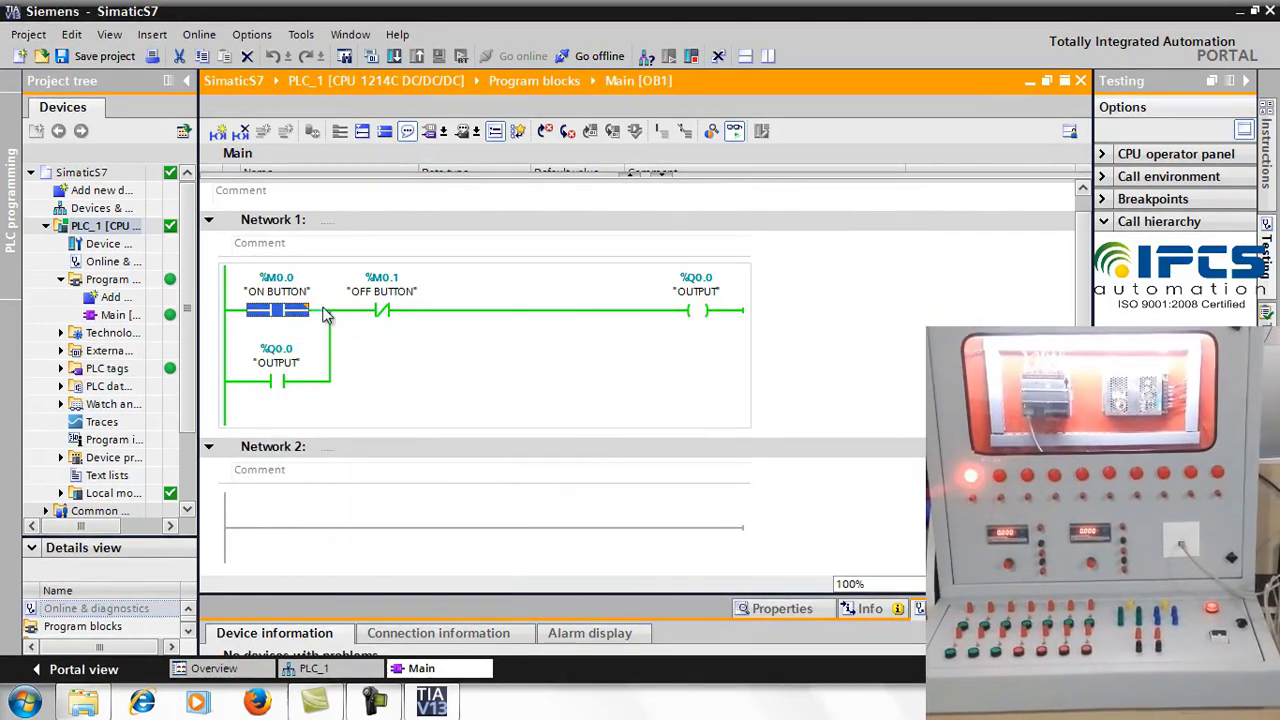
right_click(270, 318)
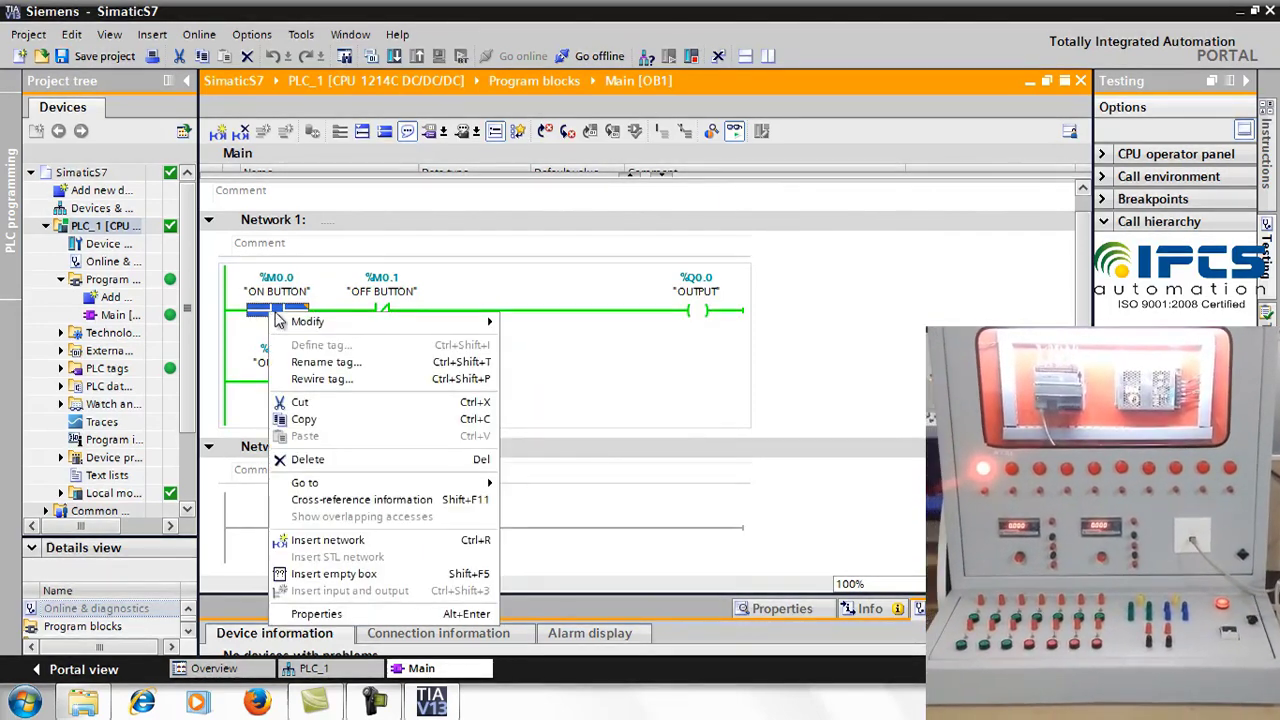
mouse_move(300, 325)
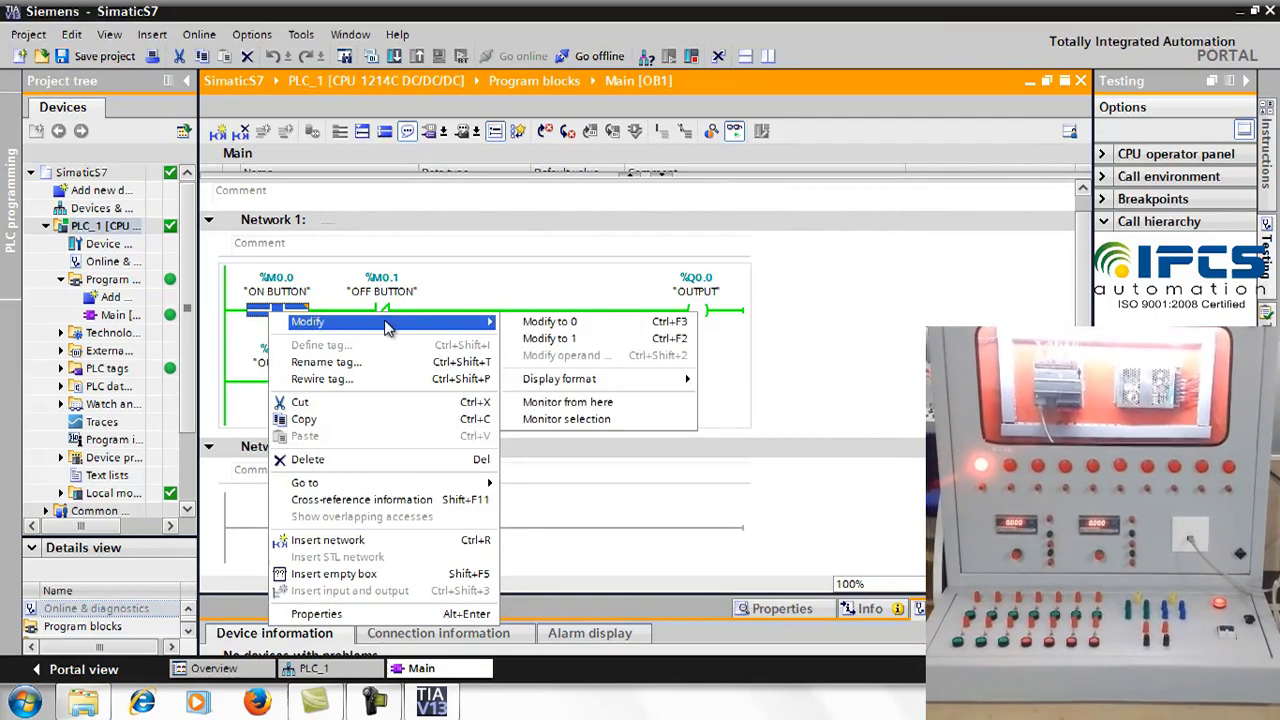
left_click(595, 322)
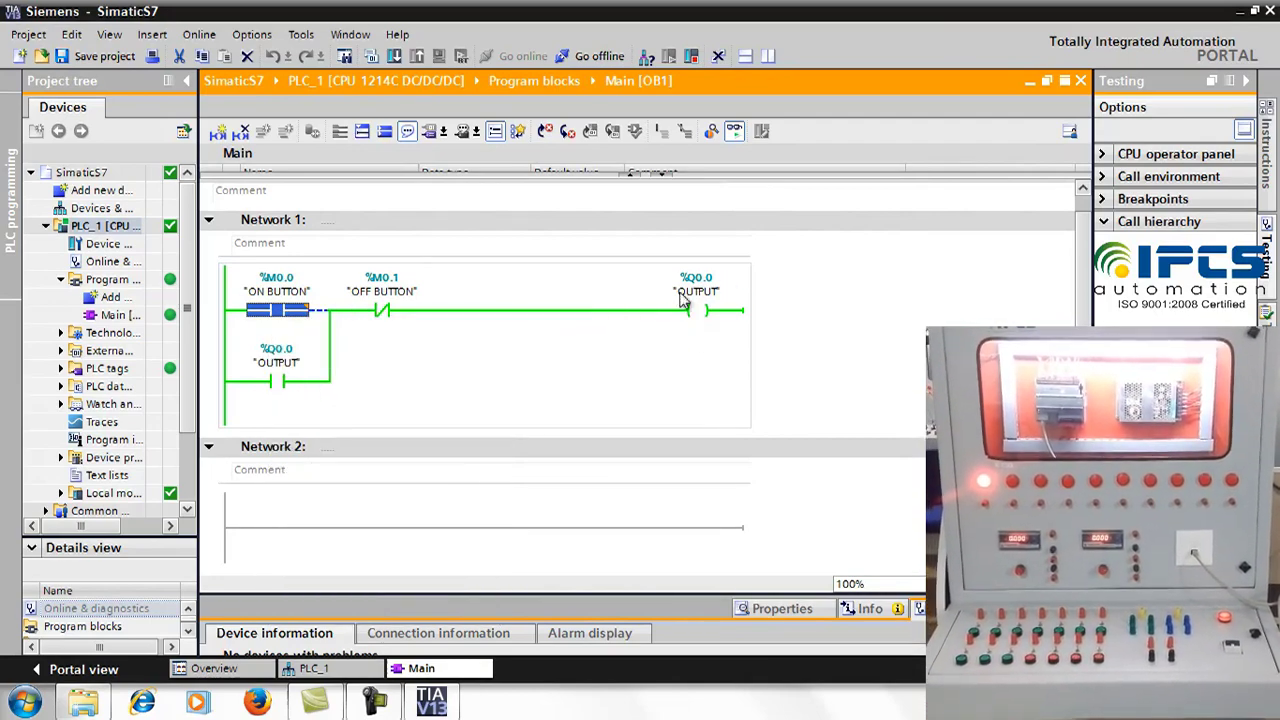
Step: Modify OFF BUTTON to 1 to de-energise OUTPUT, then reset it to 0
left_click(380, 311)
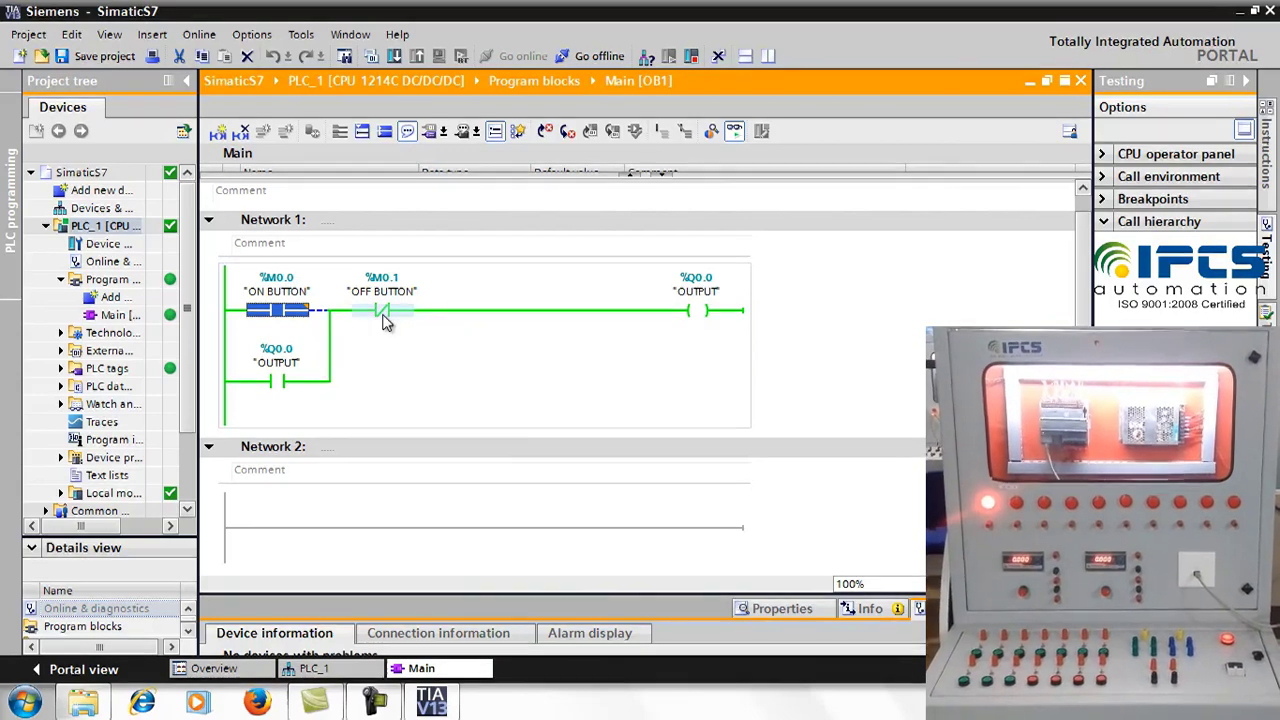
right_click(382, 312)
mouse_move(400, 328)
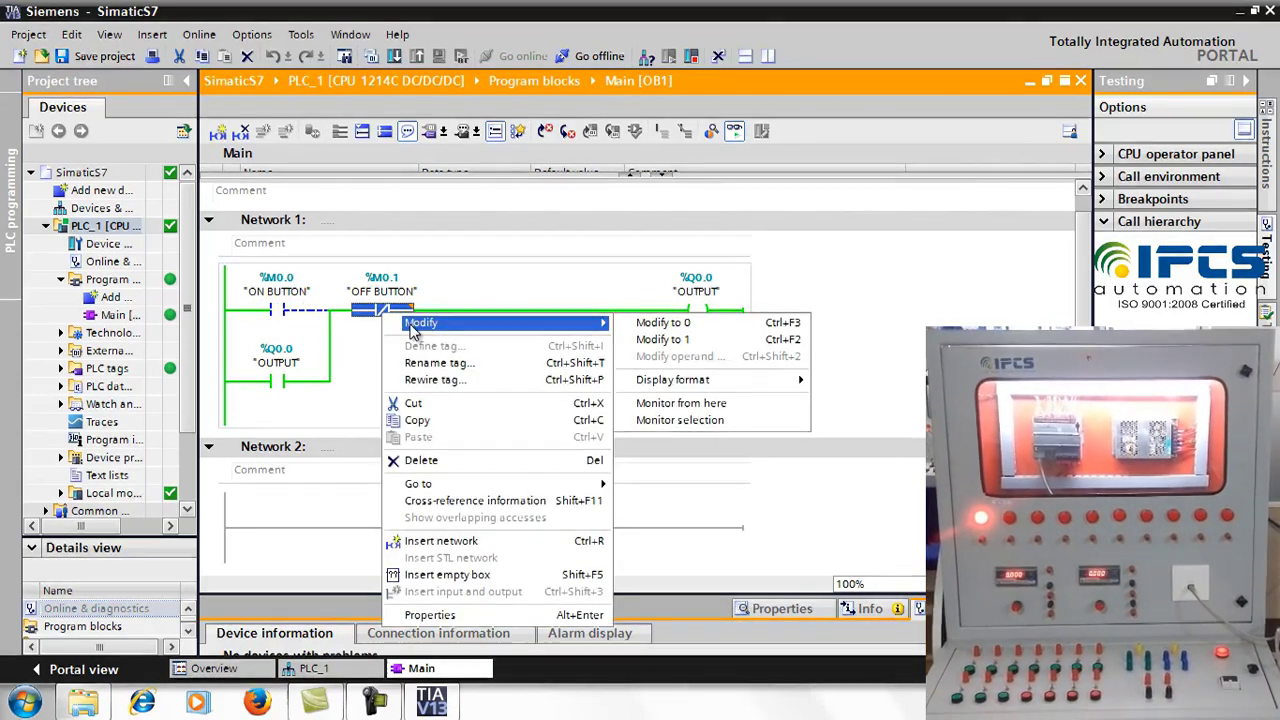
left_click(660, 339)
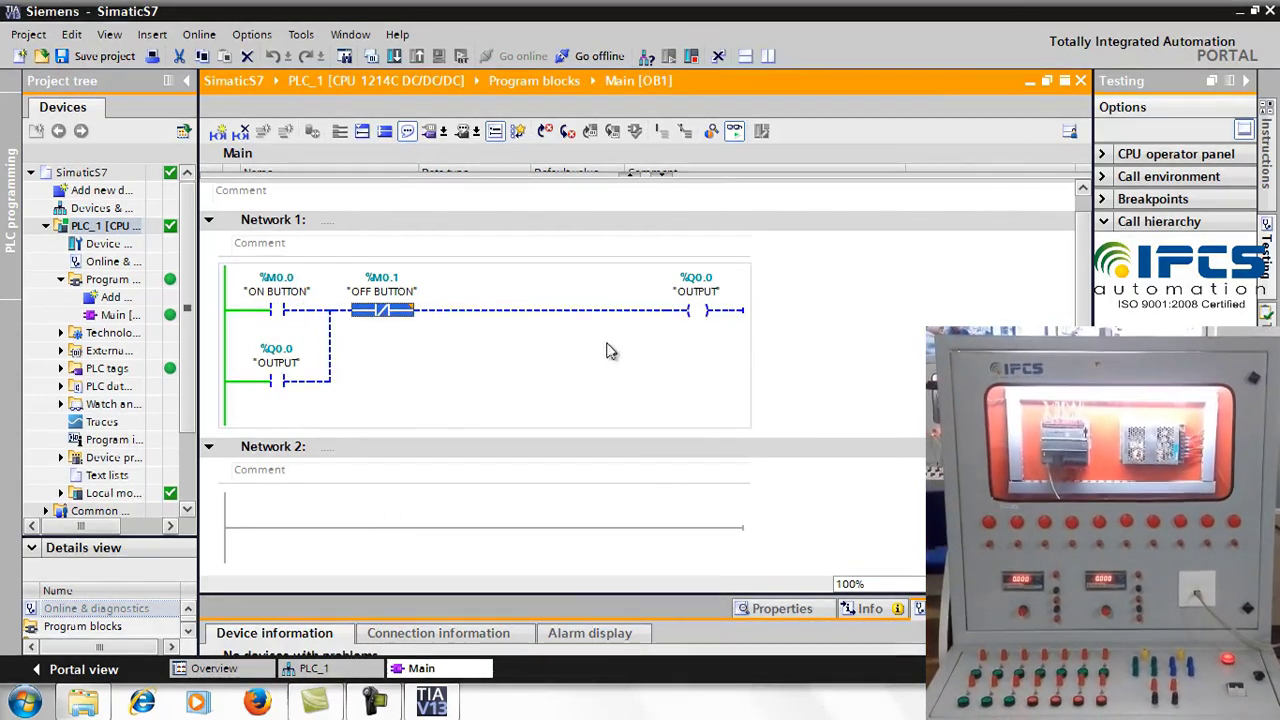
right_click(393, 312)
mouse_move(425, 328)
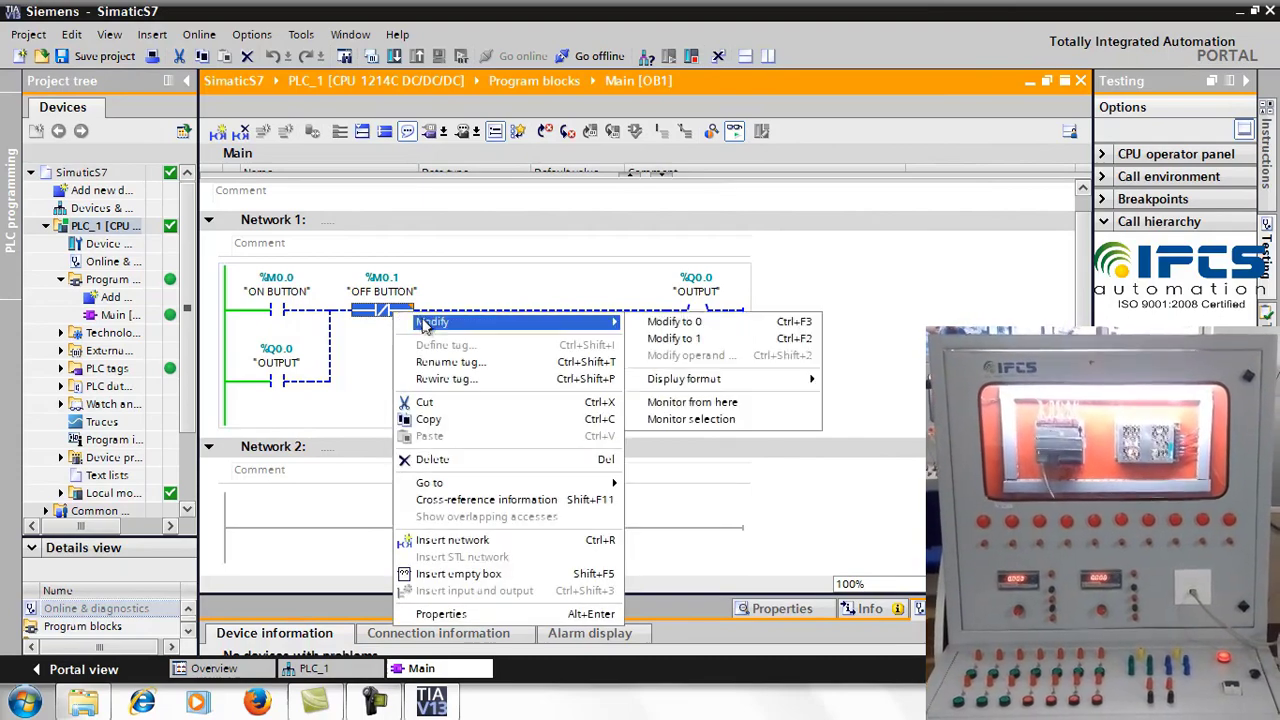
left_click(662, 323)
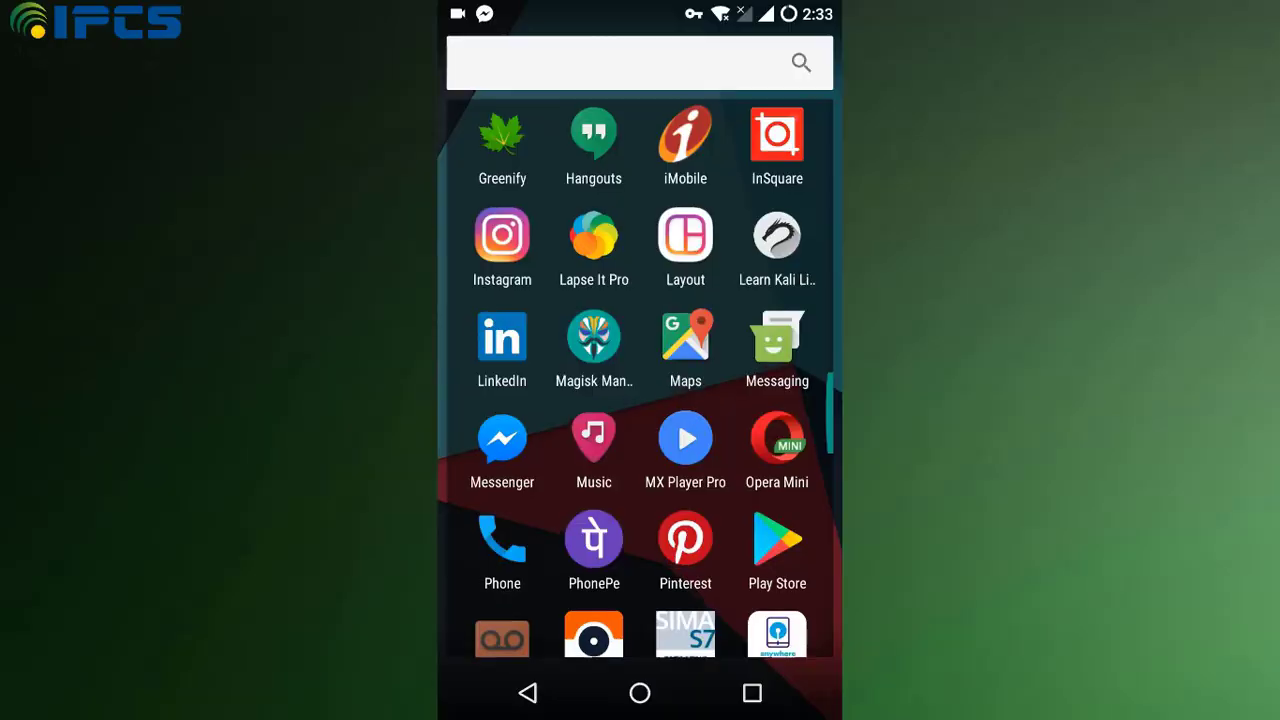
Step: Launch the SIMATIC S7 app and log in with the app password
scroll(640, 380, "down", 3)
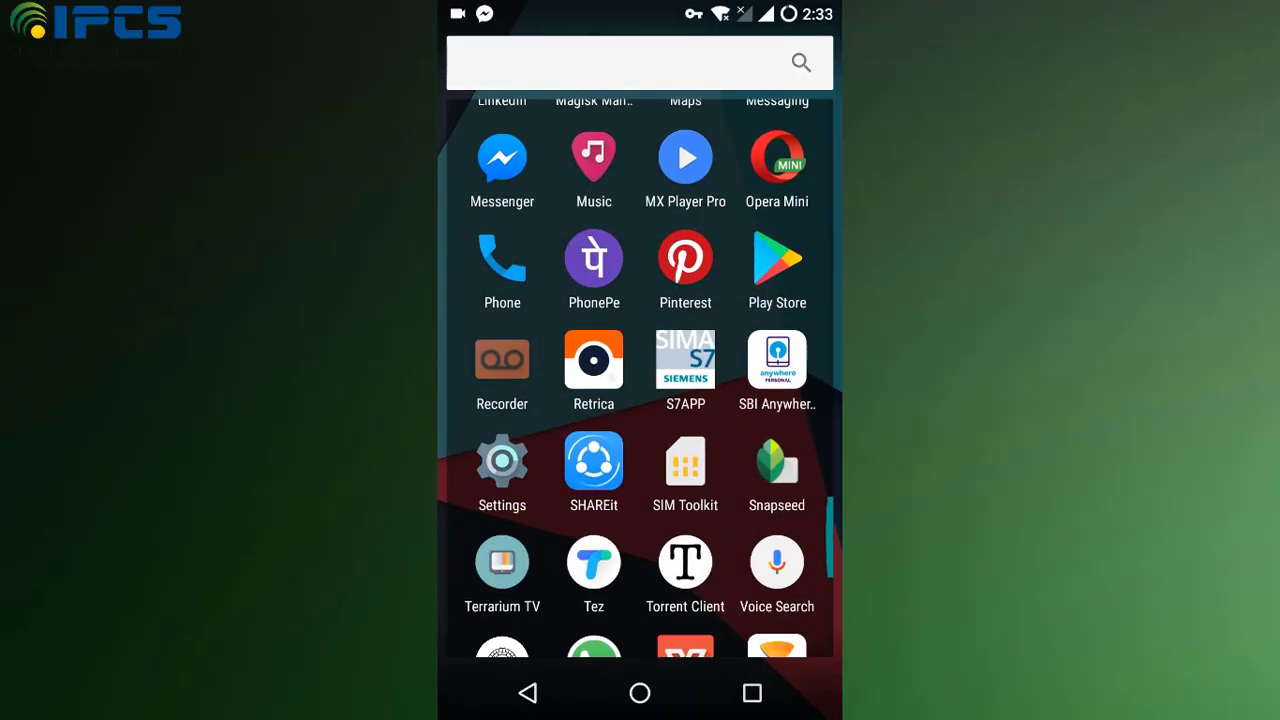
left_click(685, 360)
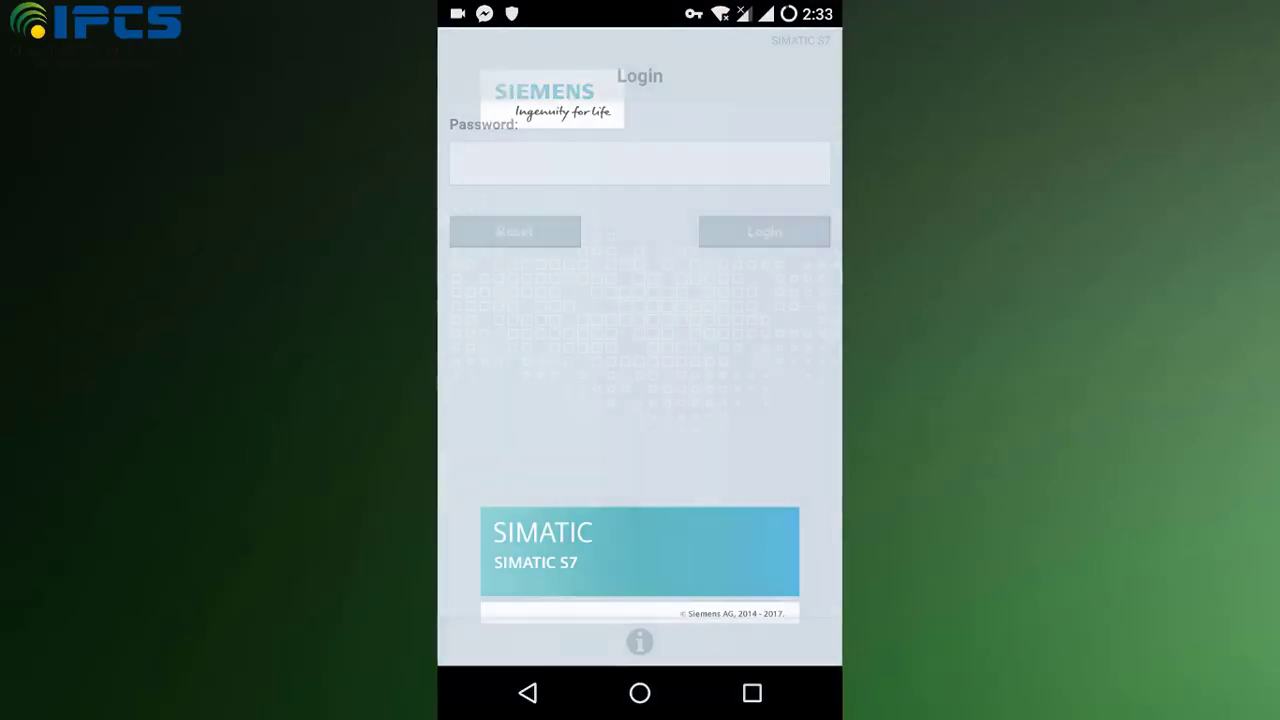
left_click(640, 163)
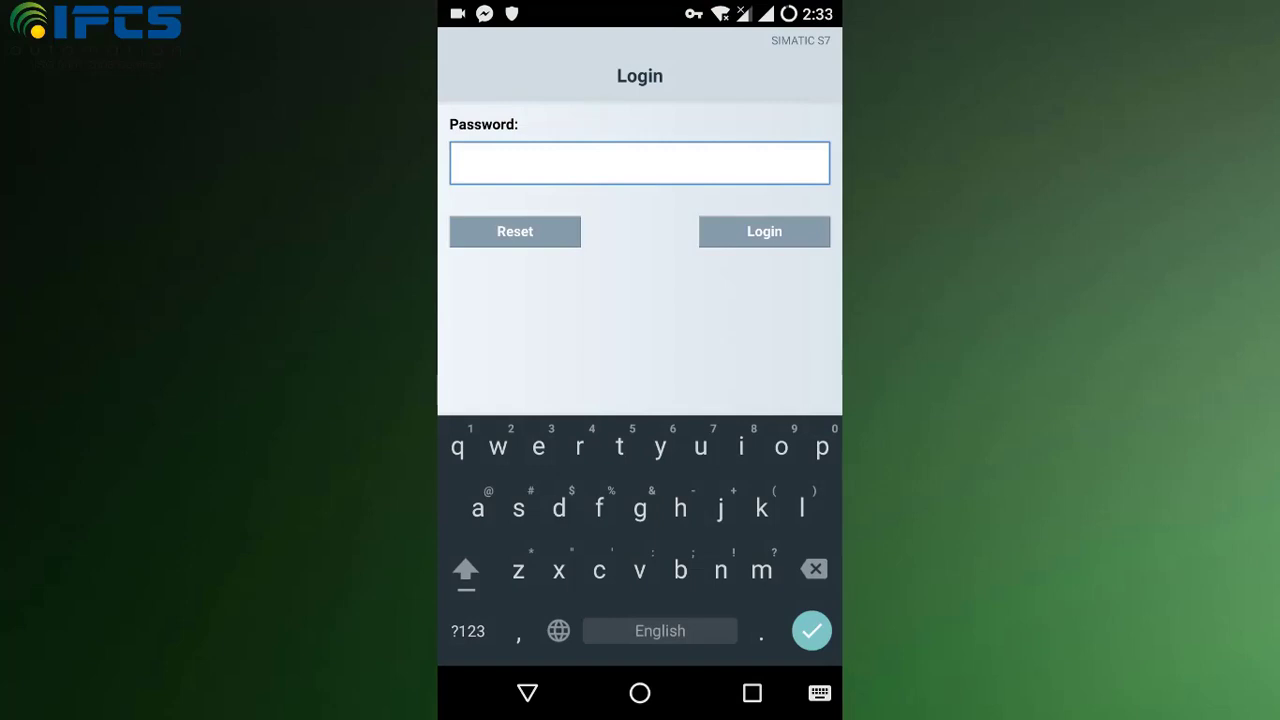
left_click(764, 231)
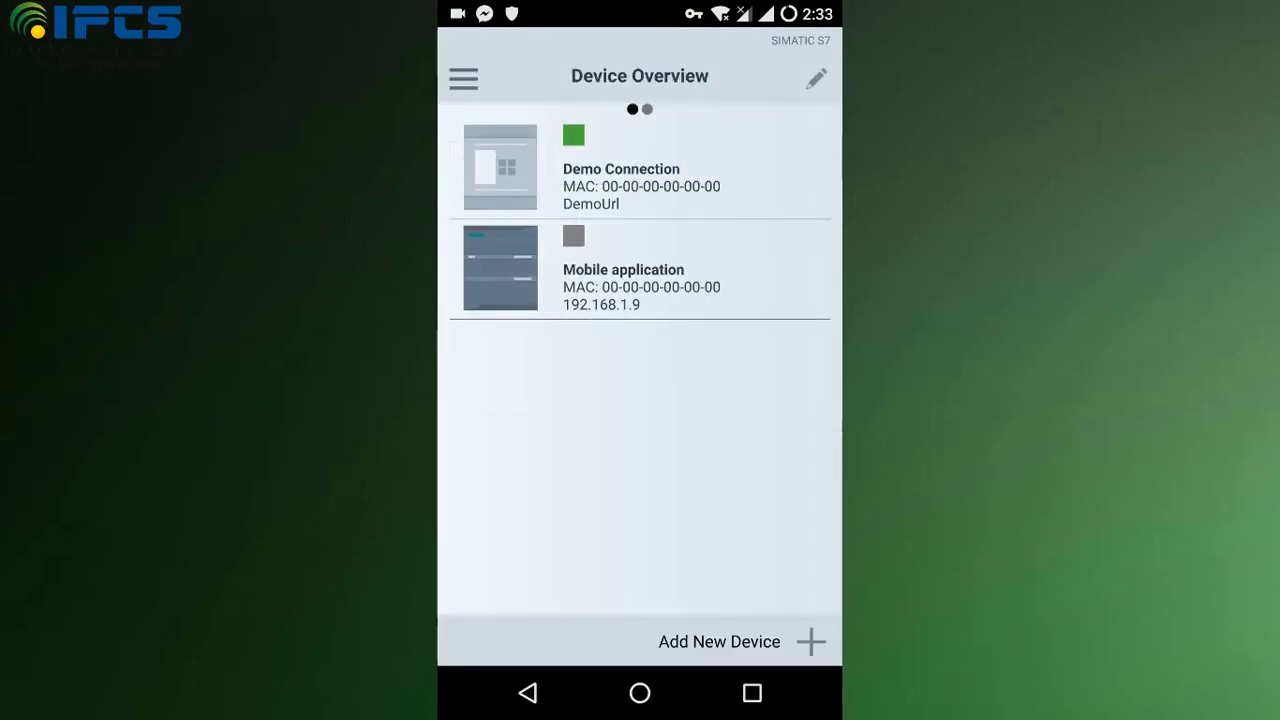
Step: Delete the old Mobile application device and begin adding a new device connection
left_click(816, 78)
left_click(464, 269)
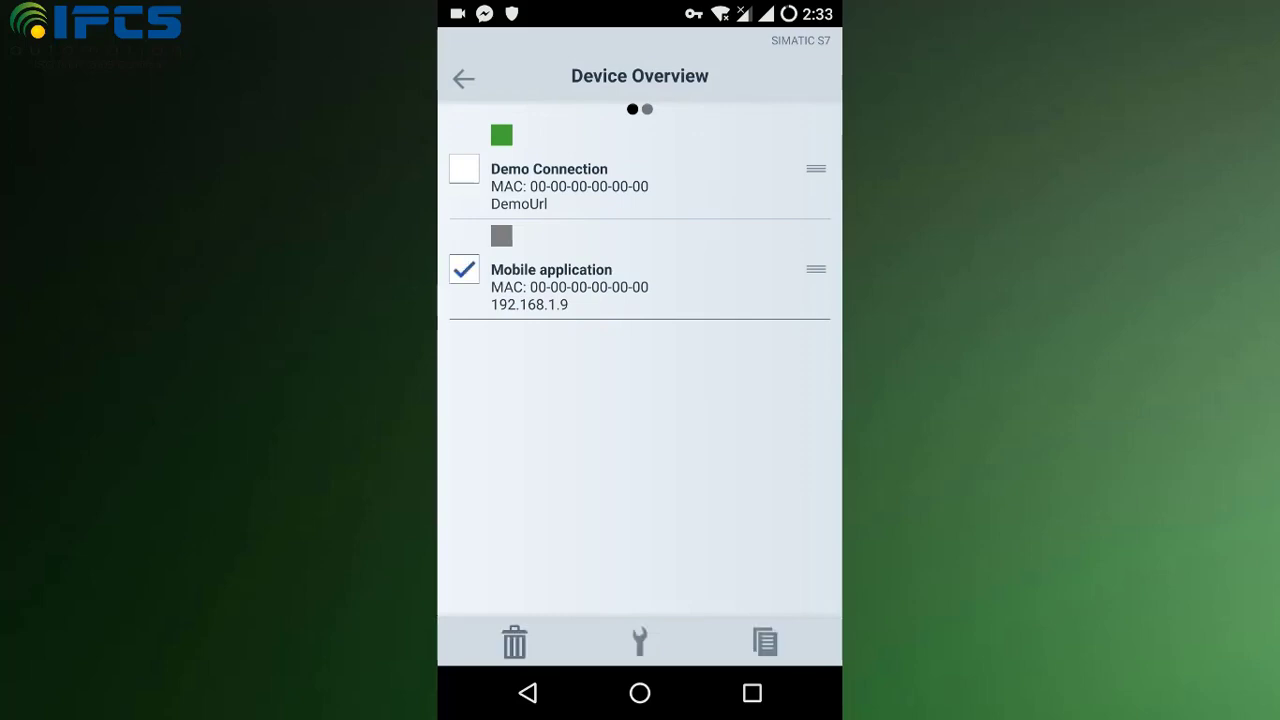
left_click(514, 642)
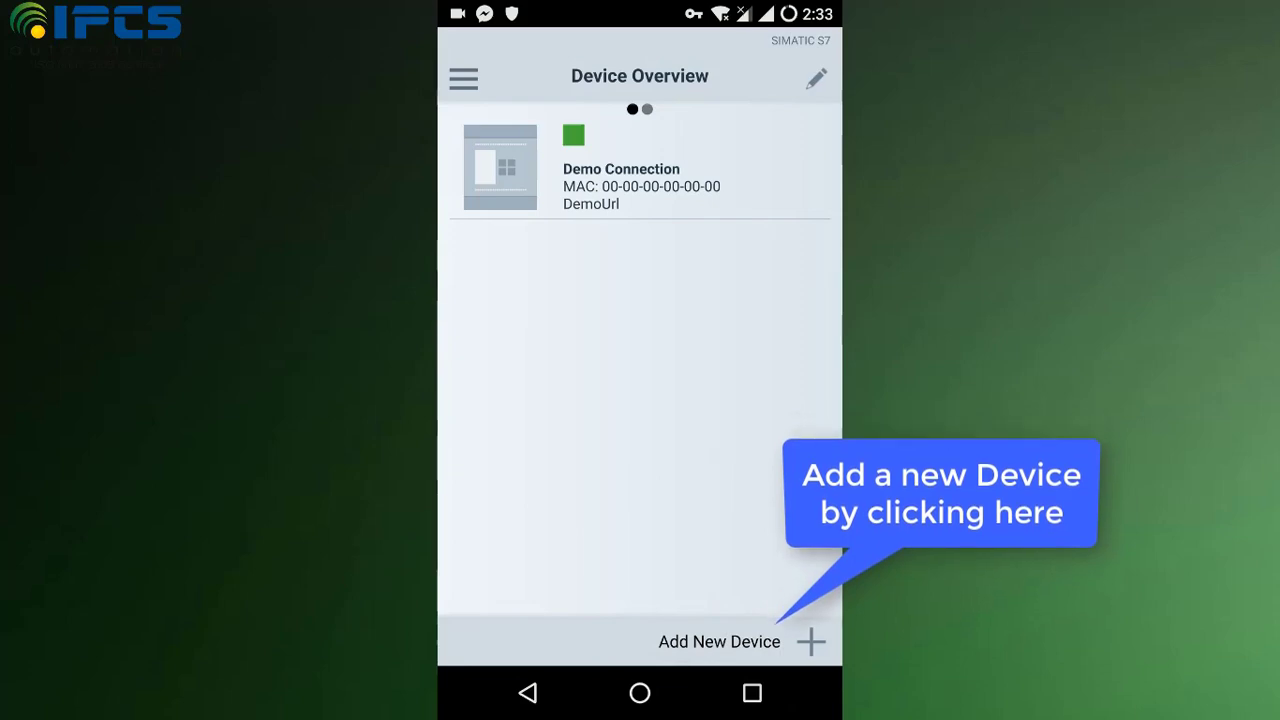
left_click(811, 641)
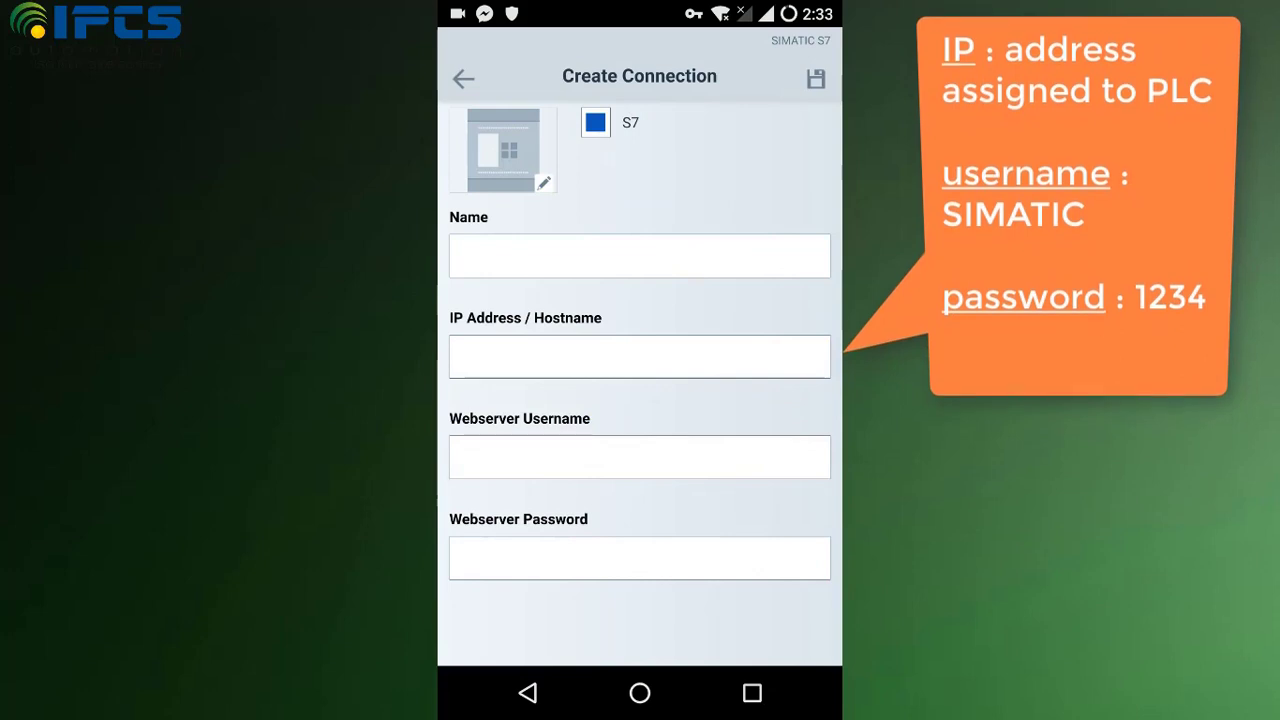
Step: Name the connection 'Simatic' and enter IP address 192.168.1.9
left_click(460, 256)
type("S")
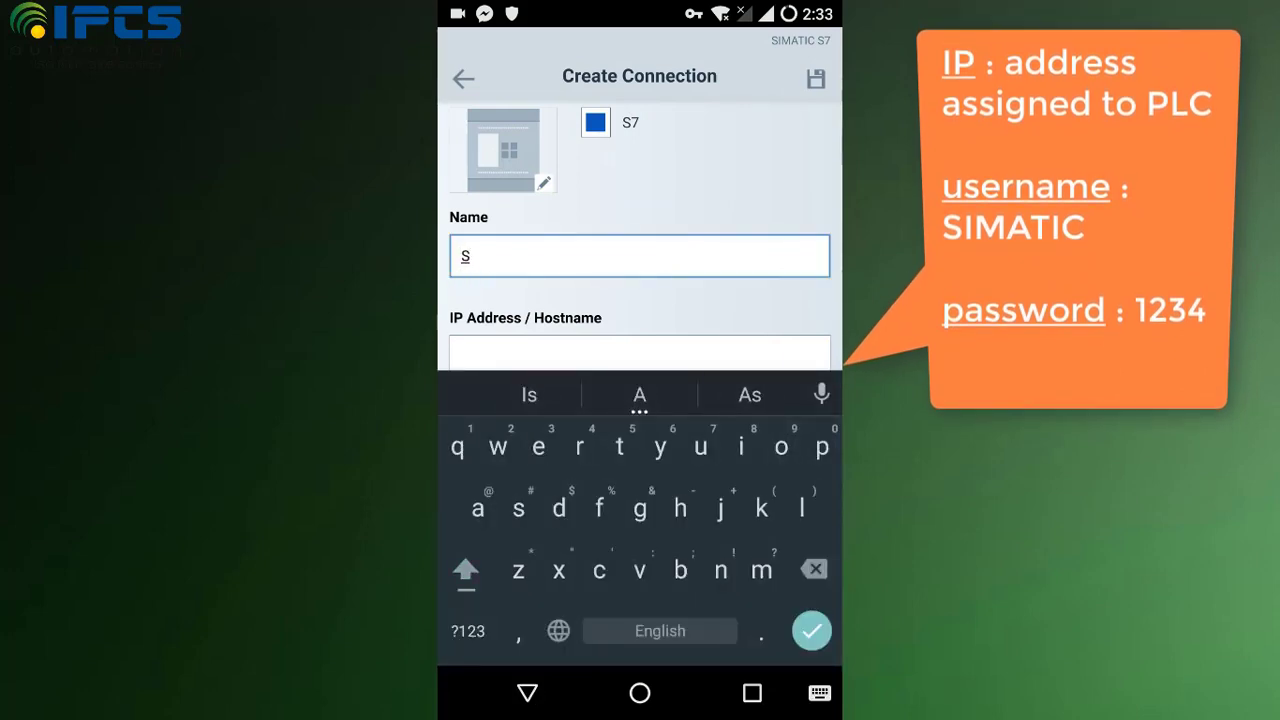
type("imatic")
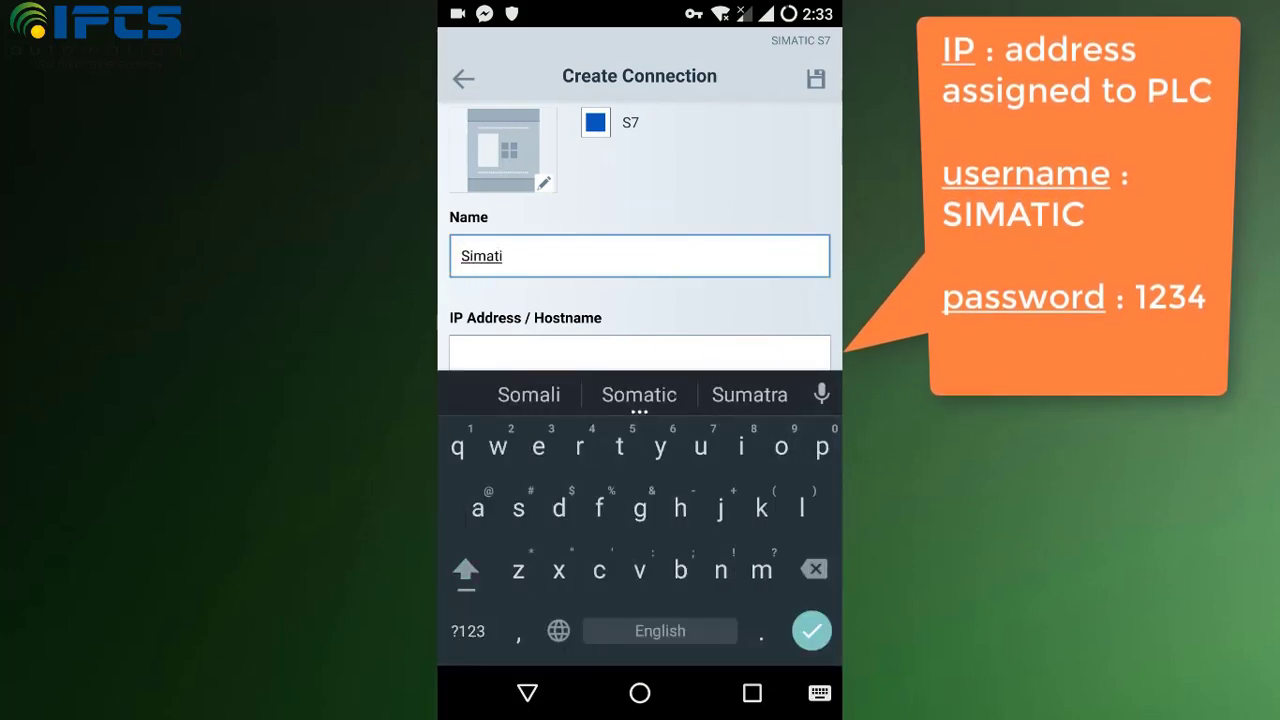
left_click(640, 352)
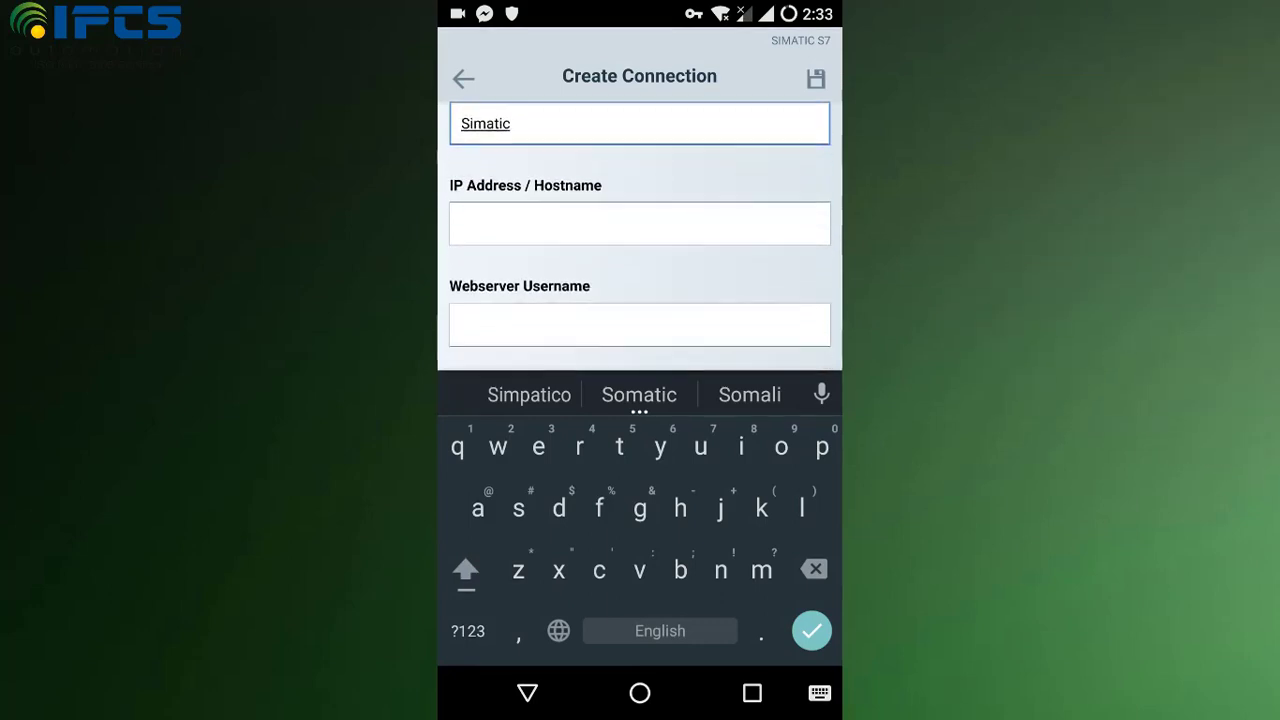
left_click(467, 631)
type("192.1")
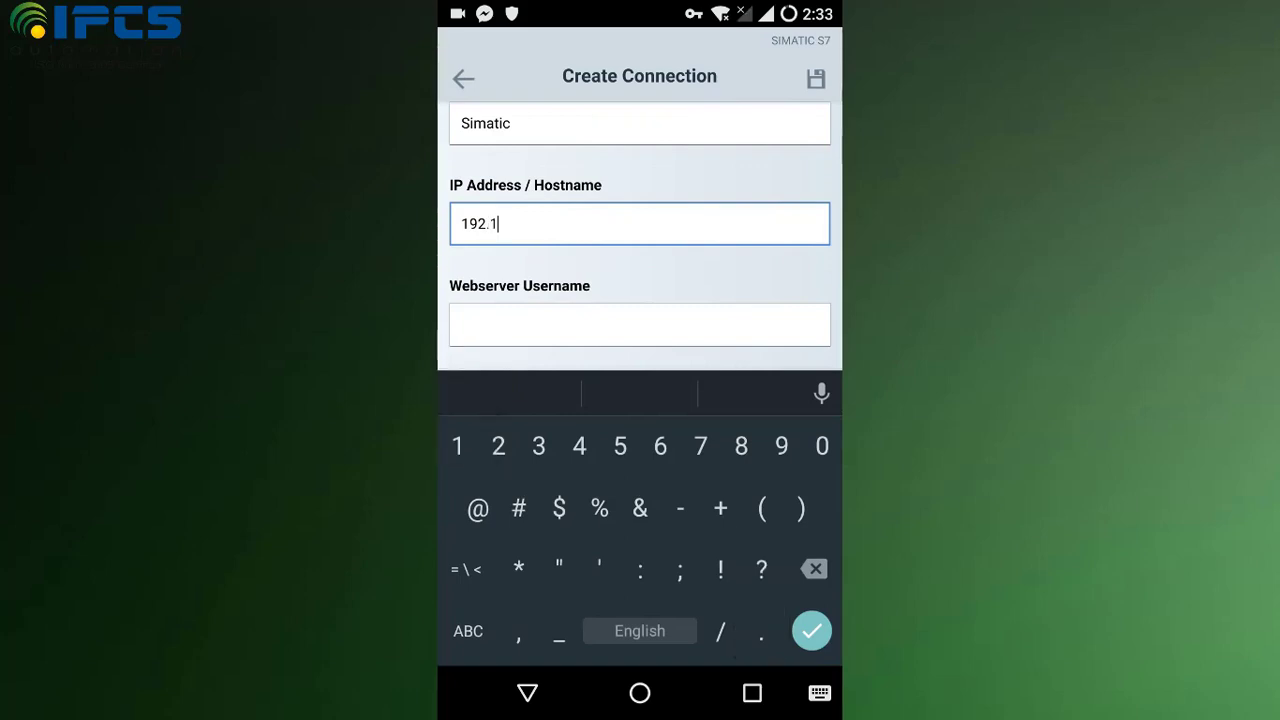
type("68.")
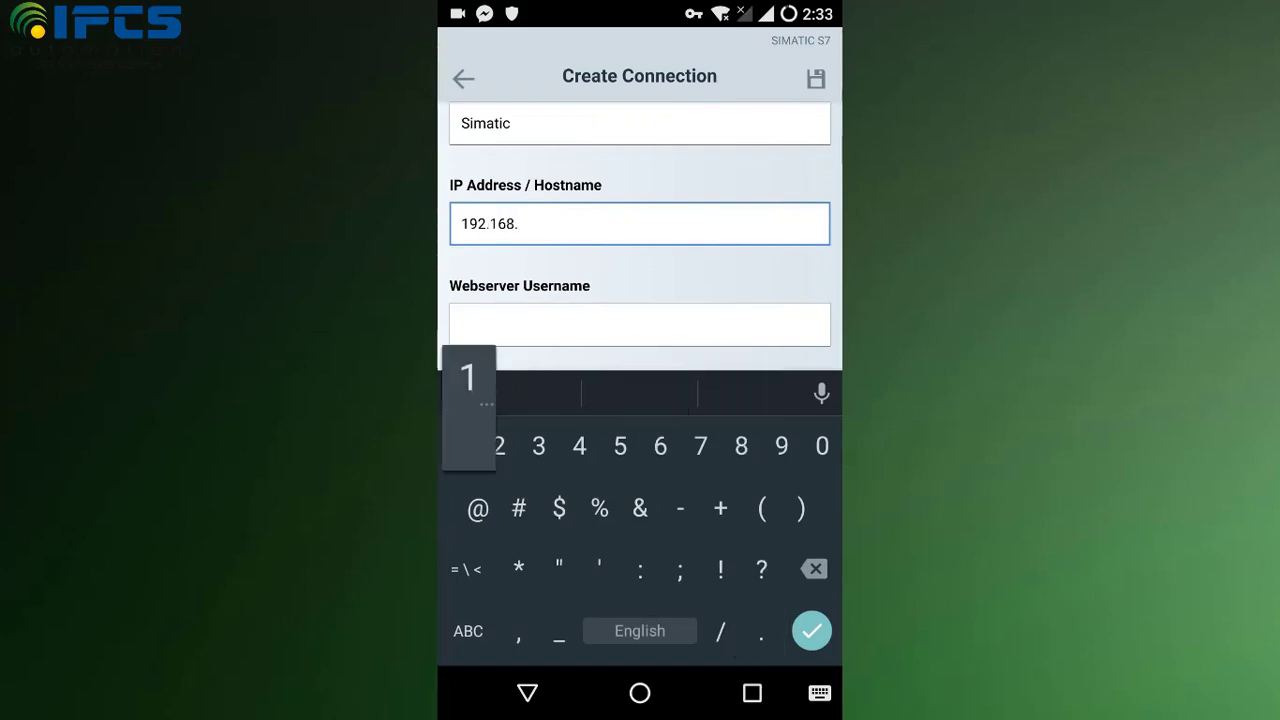
type("1.9")
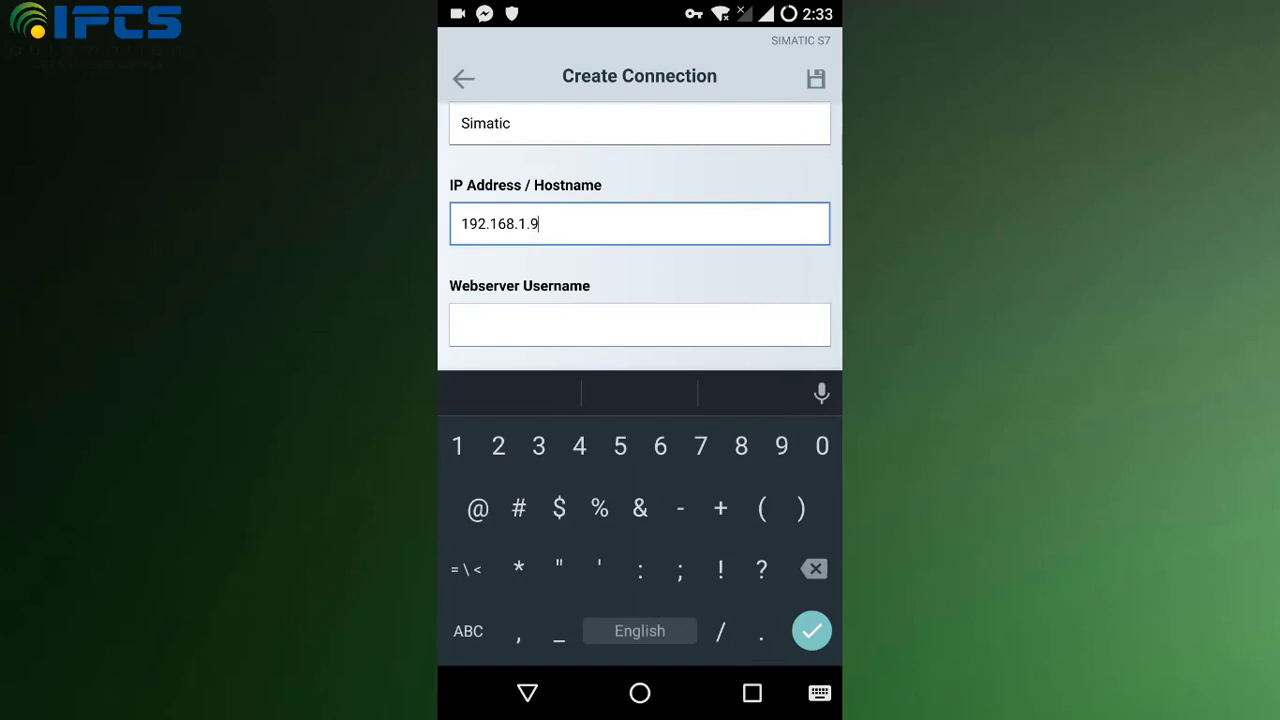
Step: Enter webserver username SIMATIC and the webserver password
left_click(639, 324)
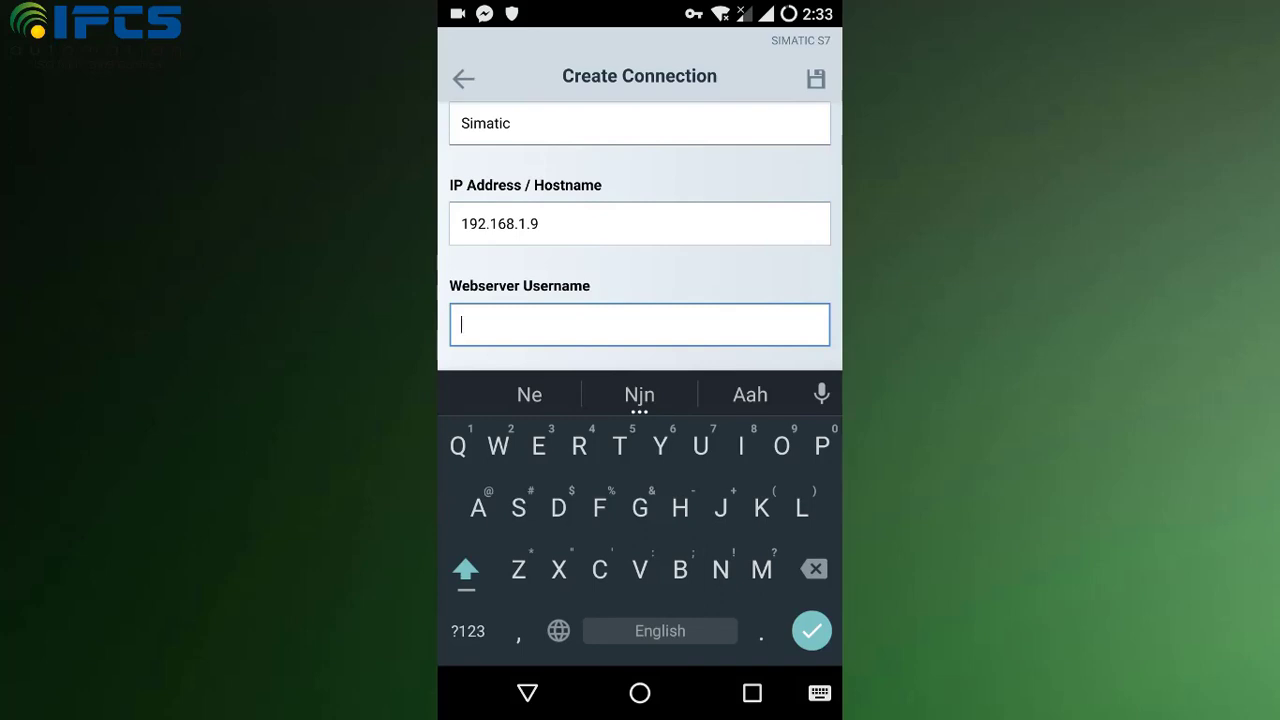
type("S")
left_click(465, 569)
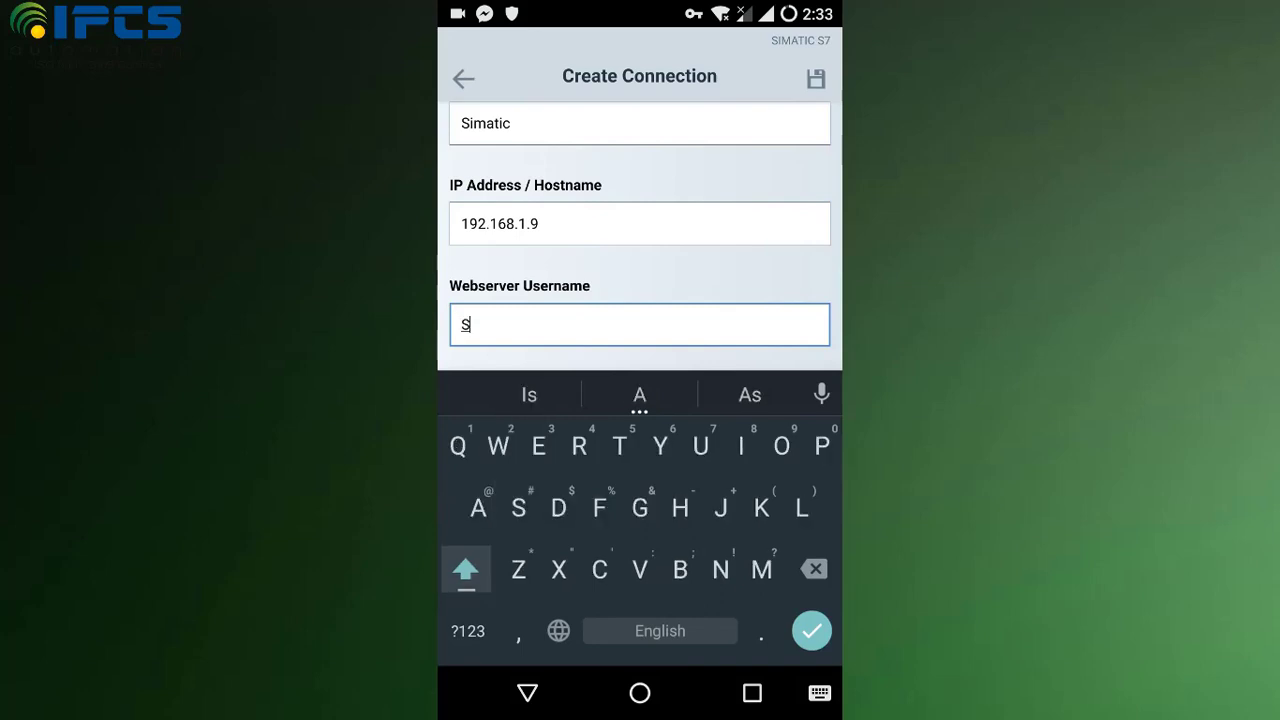
type("IM")
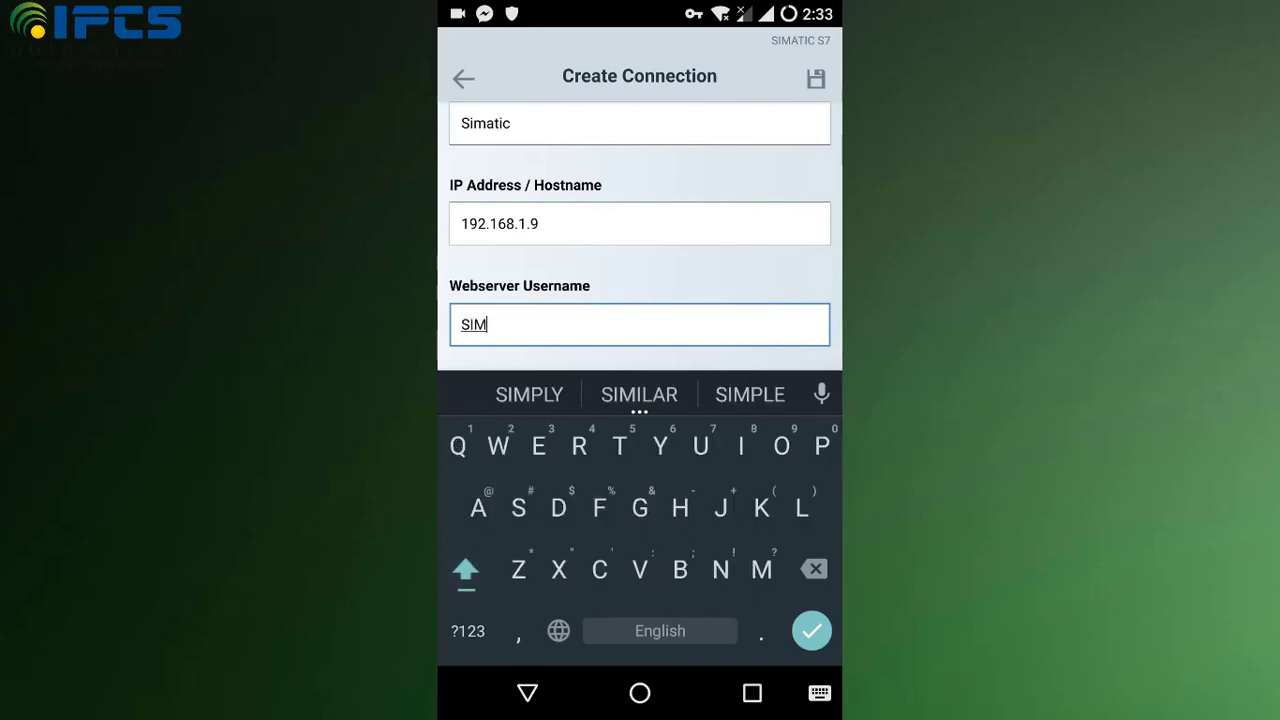
type("ATIC")
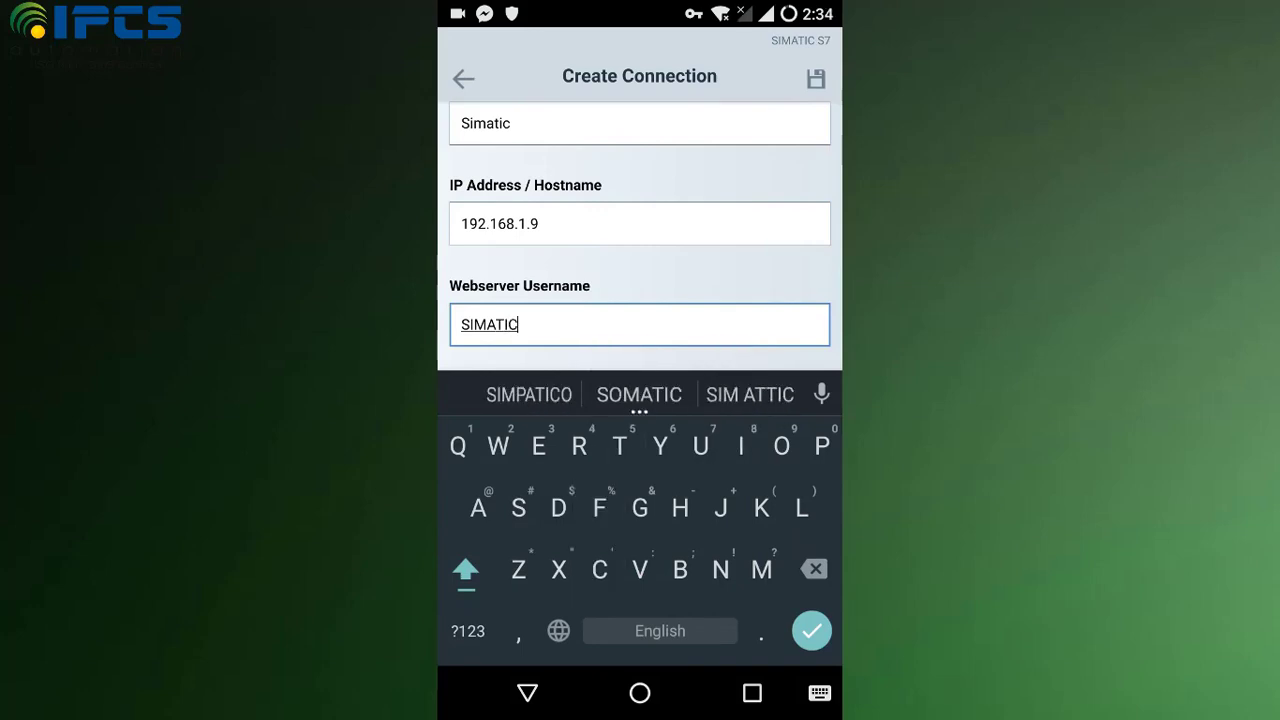
scroll(640, 250, "down", 2)
left_click(640, 305)
left_click(467, 631)
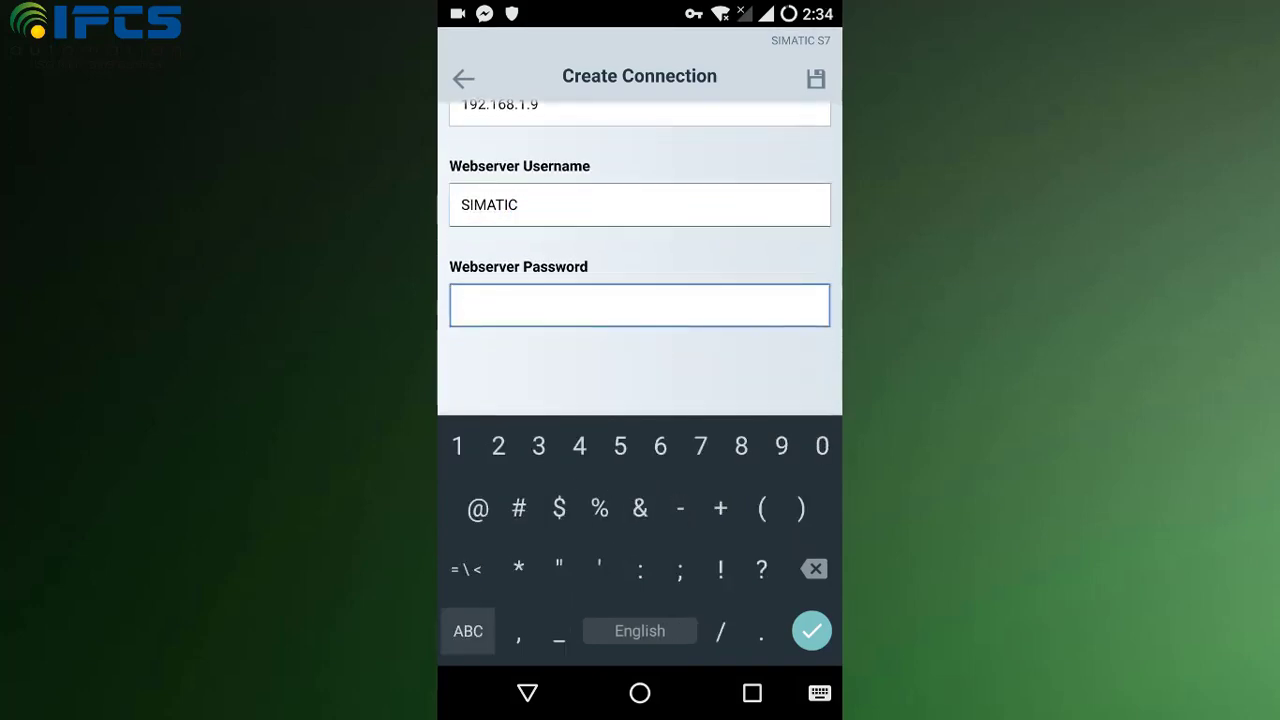
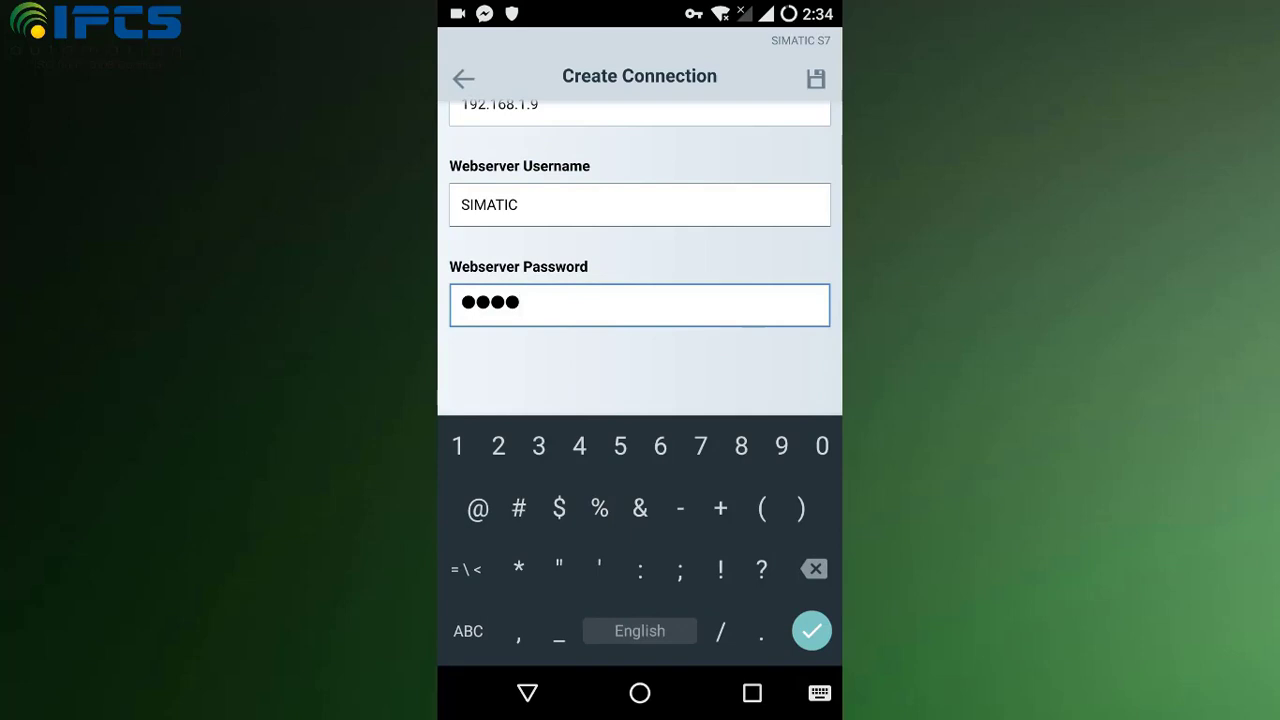
Step: Recheck the IP address and save the Simatic connection
scroll(640, 200, "up", 3)
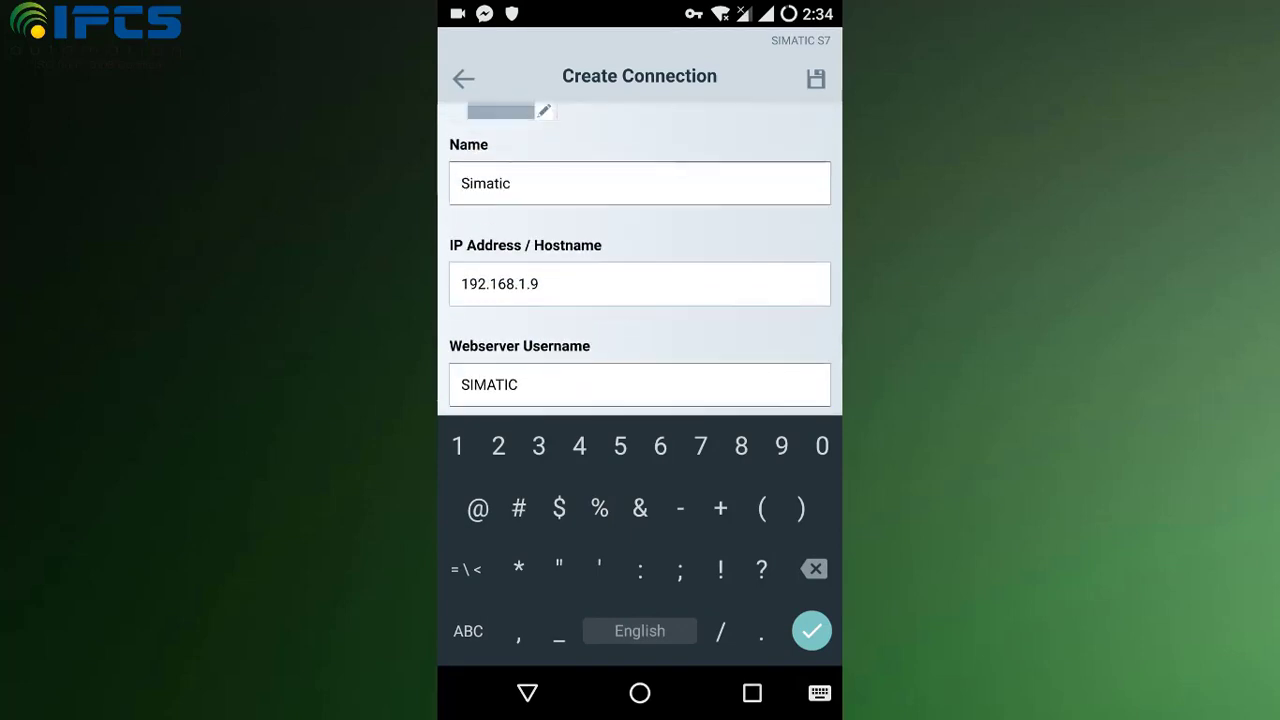
left_click(528, 693)
left_click(539, 326)
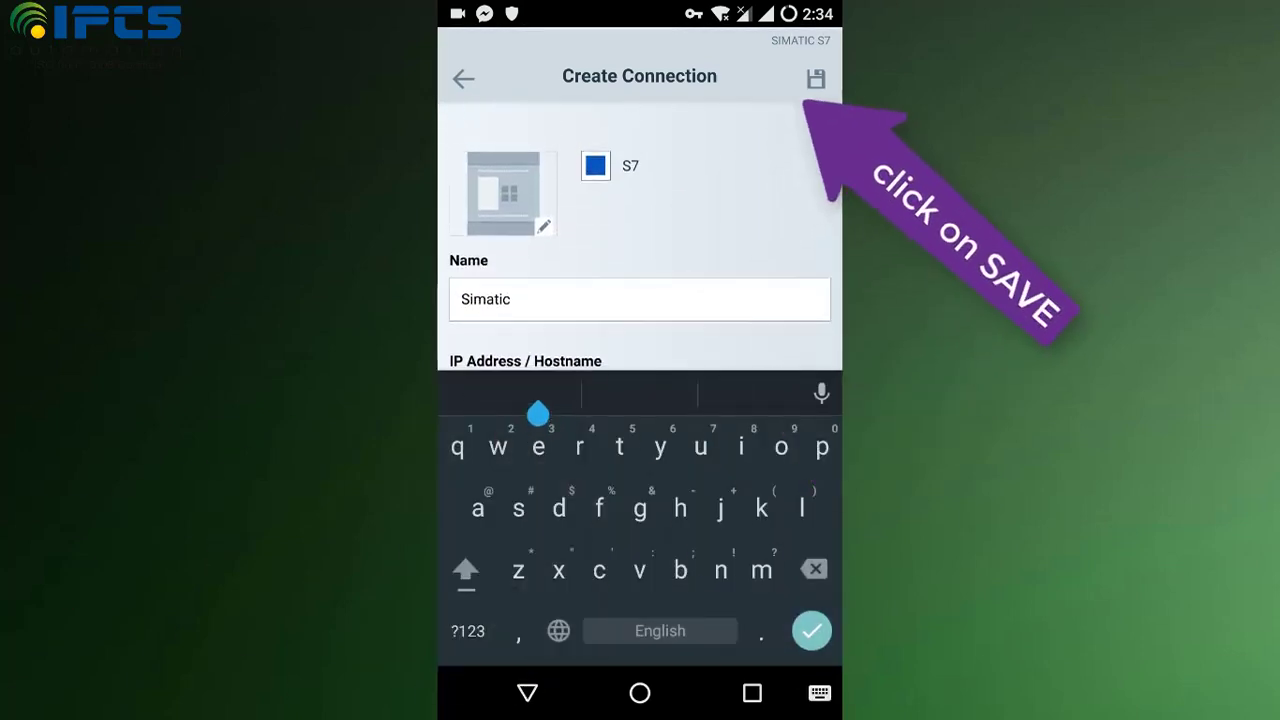
key("Escape")
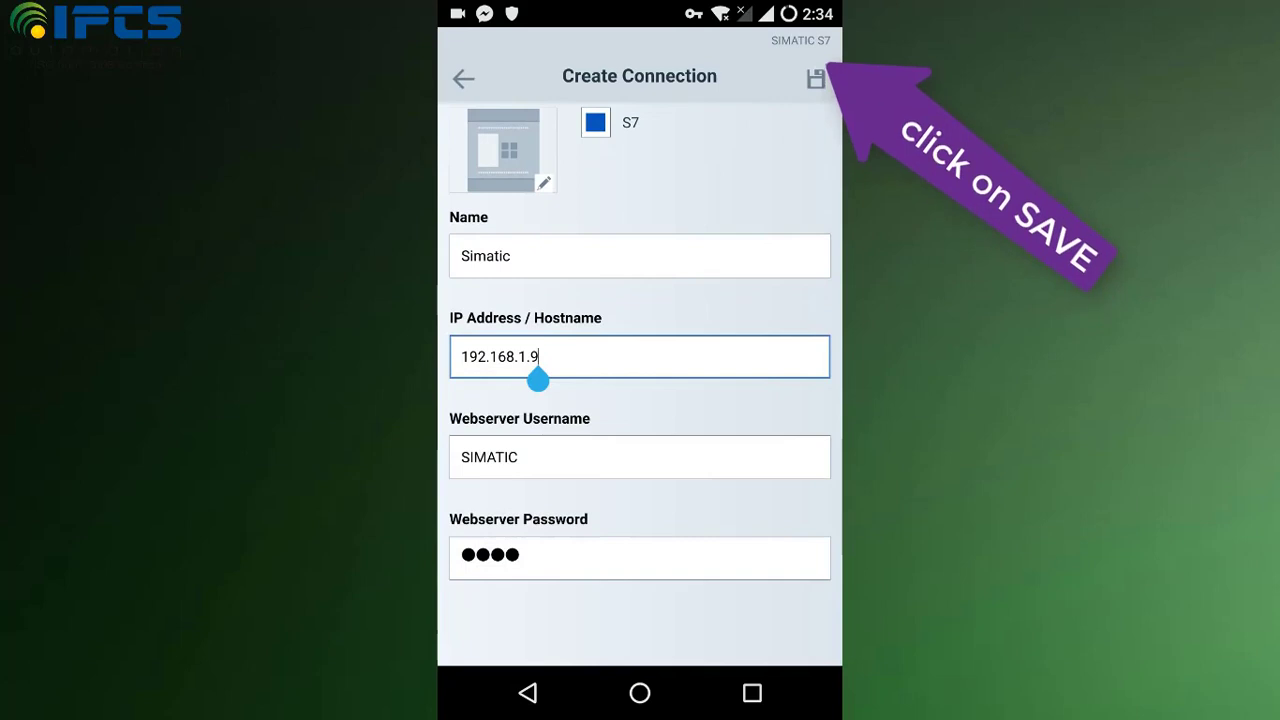
left_click(816, 78)
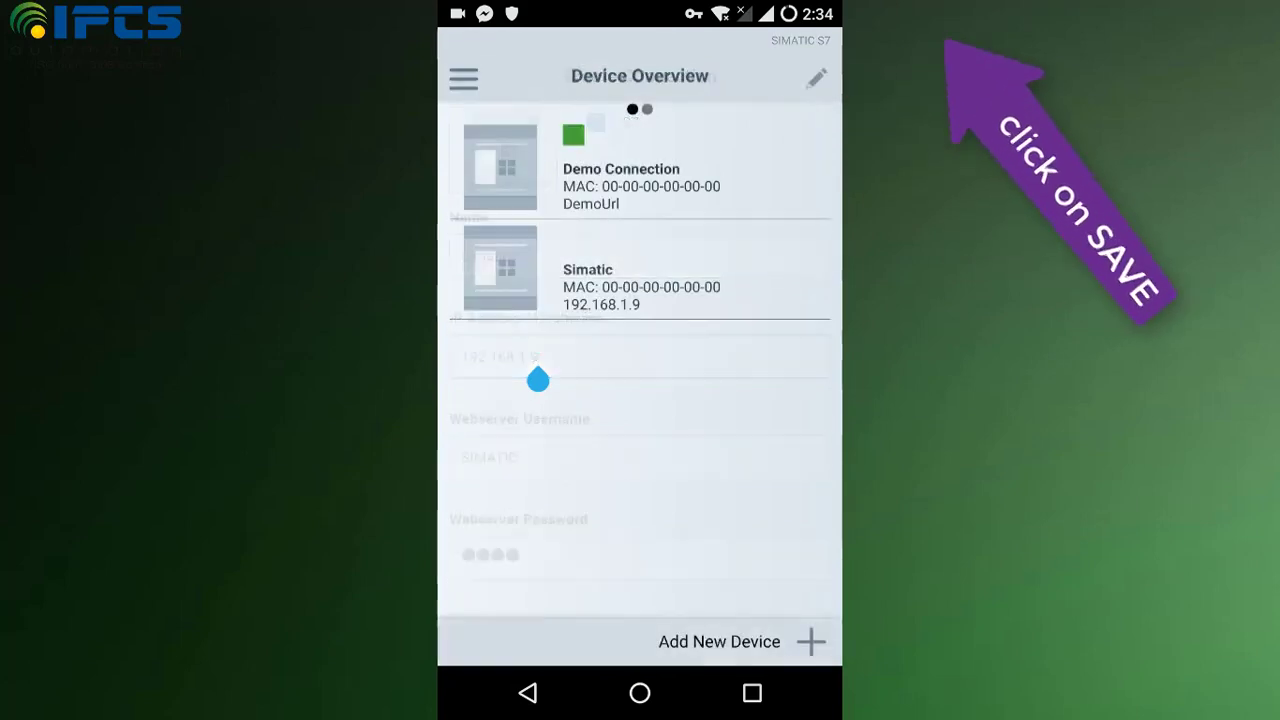
Step: Connect to Simatic, accept its certificate, view PLC details, then open the empty Tag List's Add Tag form
left_click(640, 270)
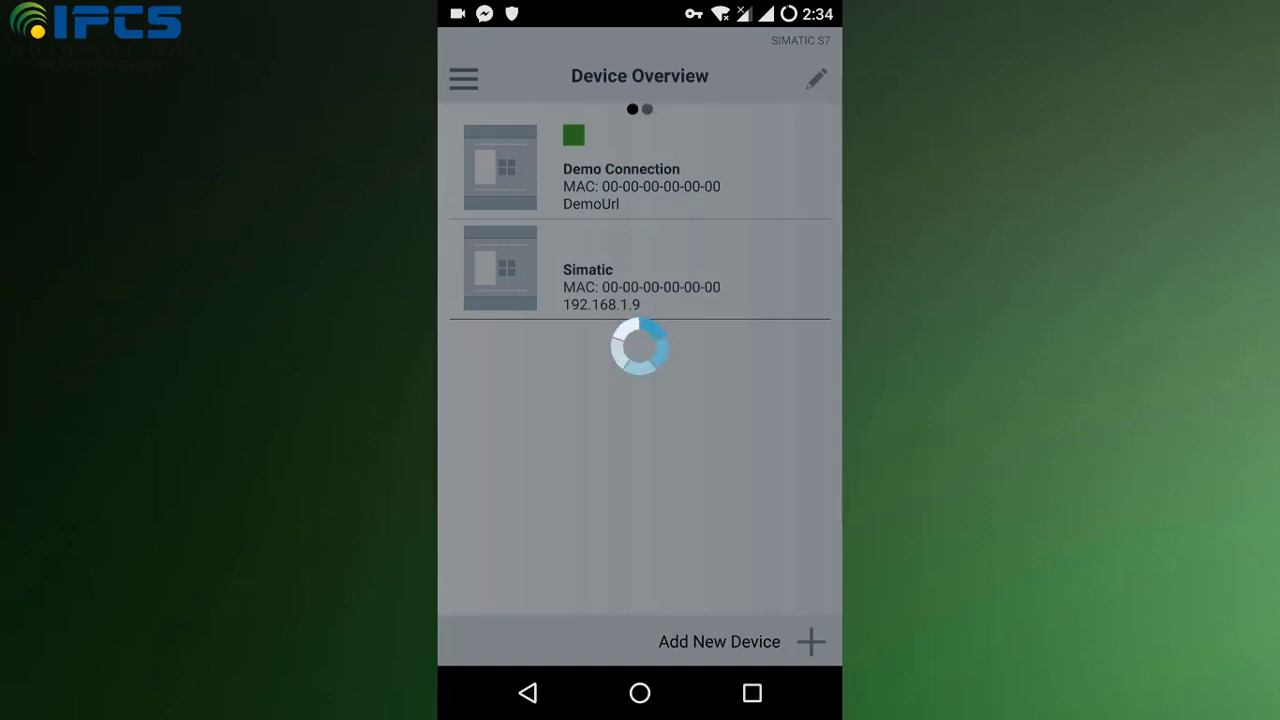
left_click(769, 628)
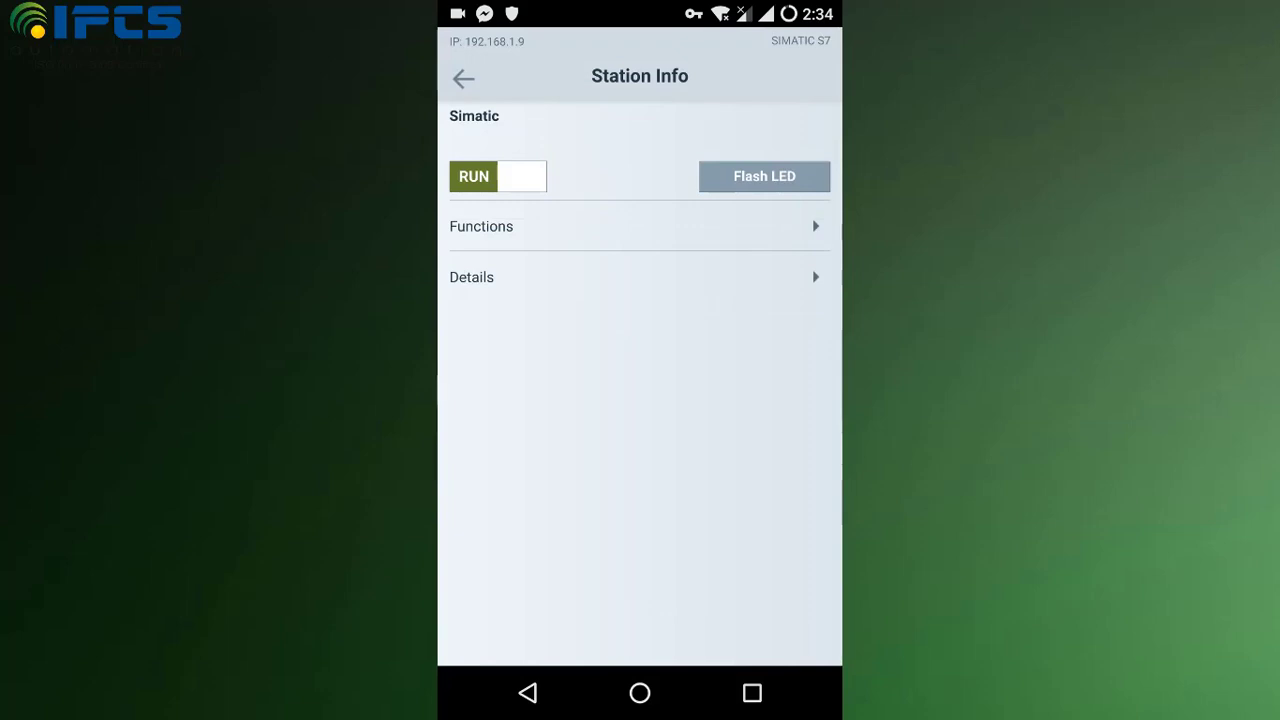
left_click(640, 277)
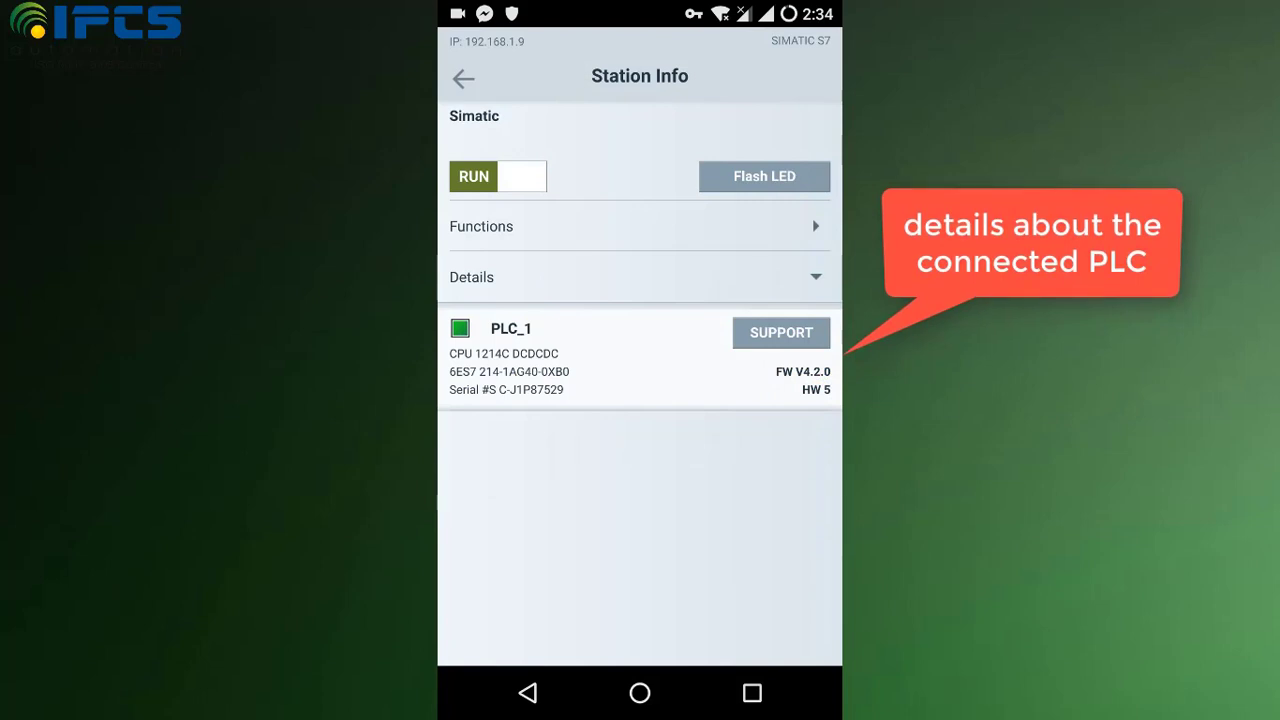
left_click(640, 226)
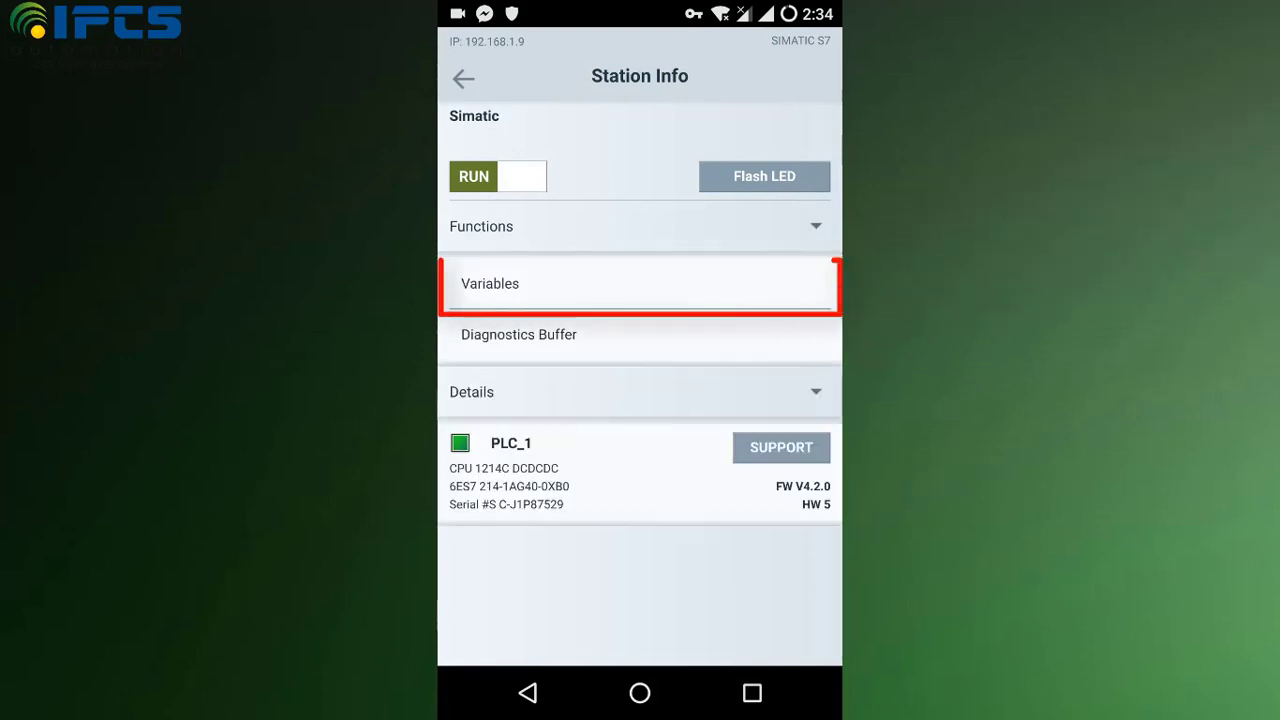
left_click(640, 284)
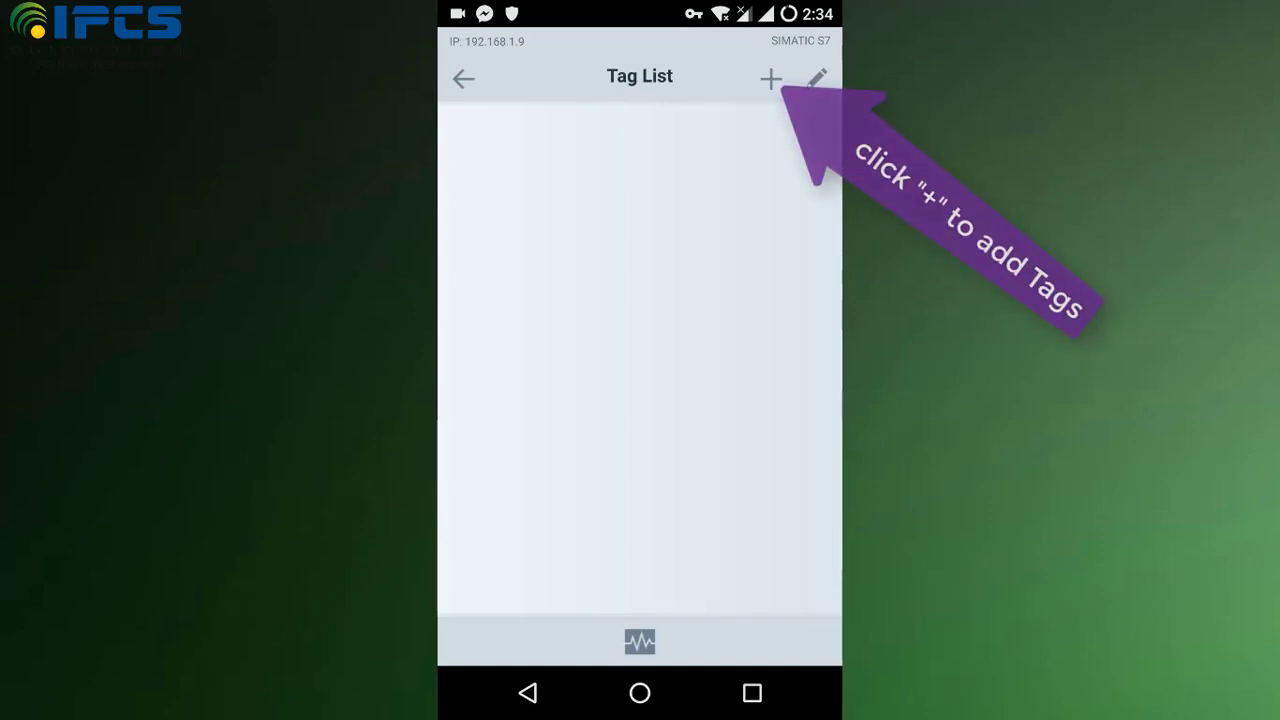
left_click(770, 79)
Step: Save a tag with address M0.0, label 'On button' and BOOL format
left_click(640, 155)
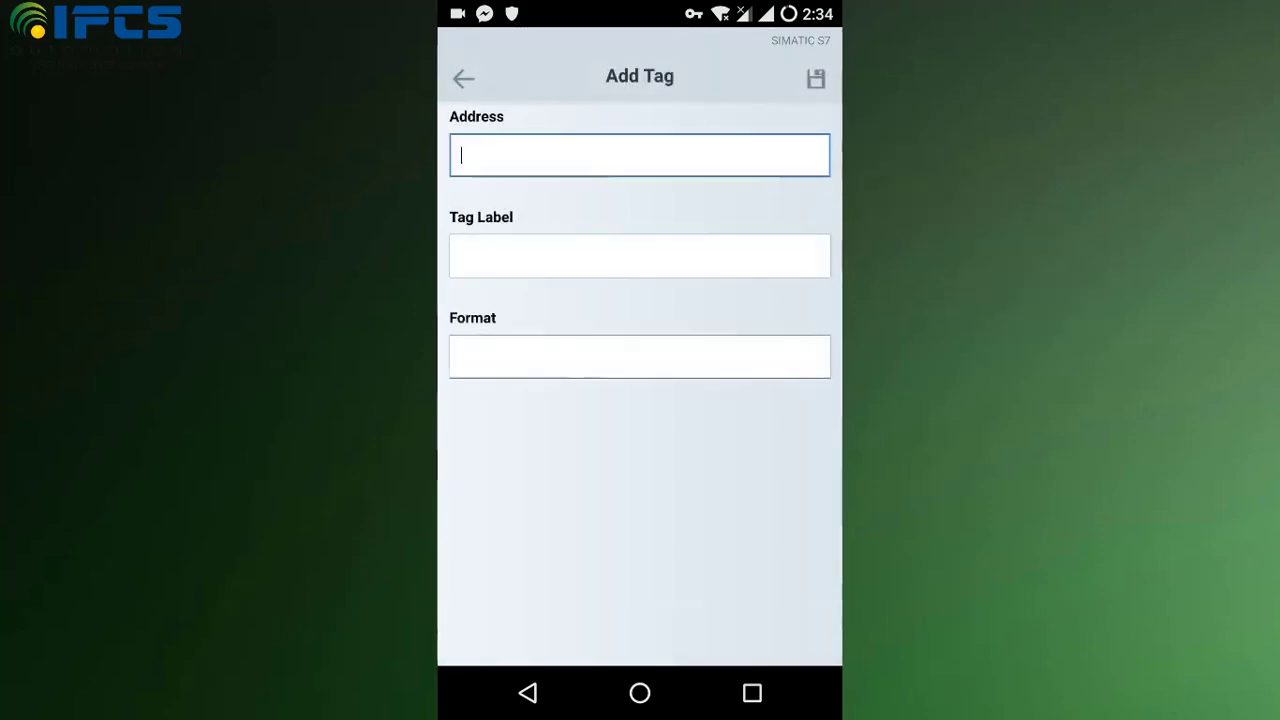
type("M")
left_click(467, 631)
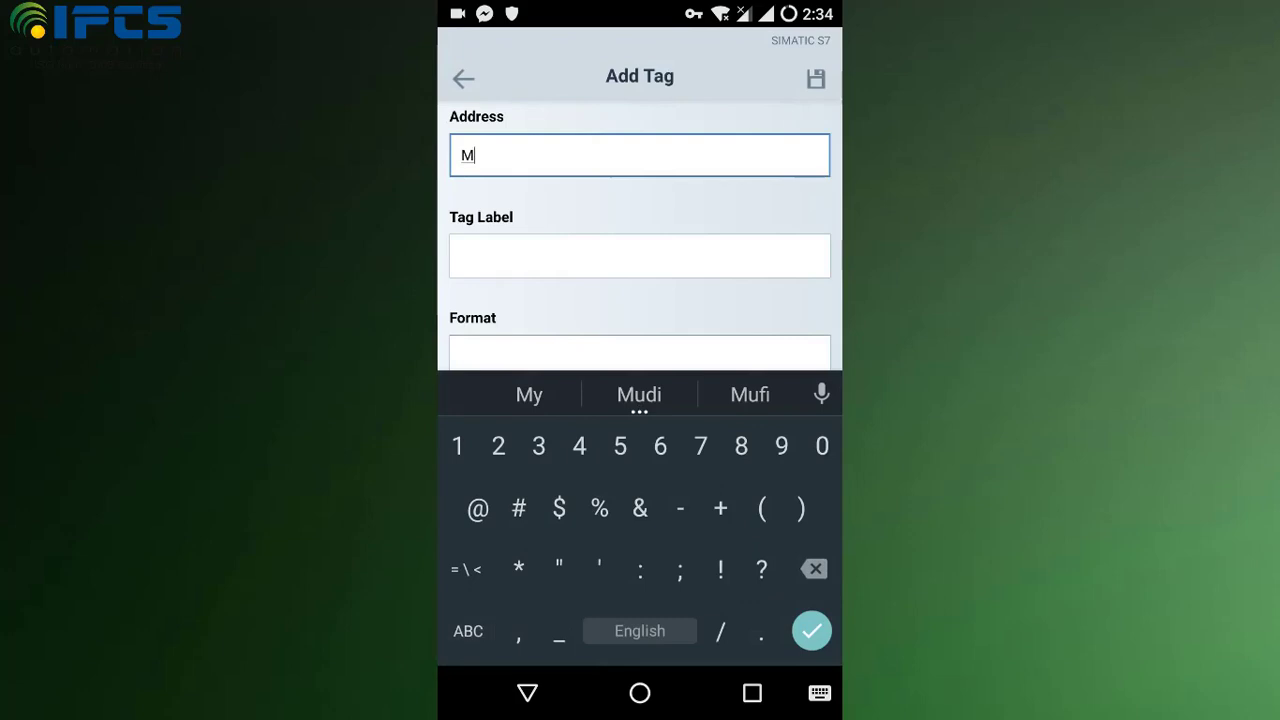
type("0.0")
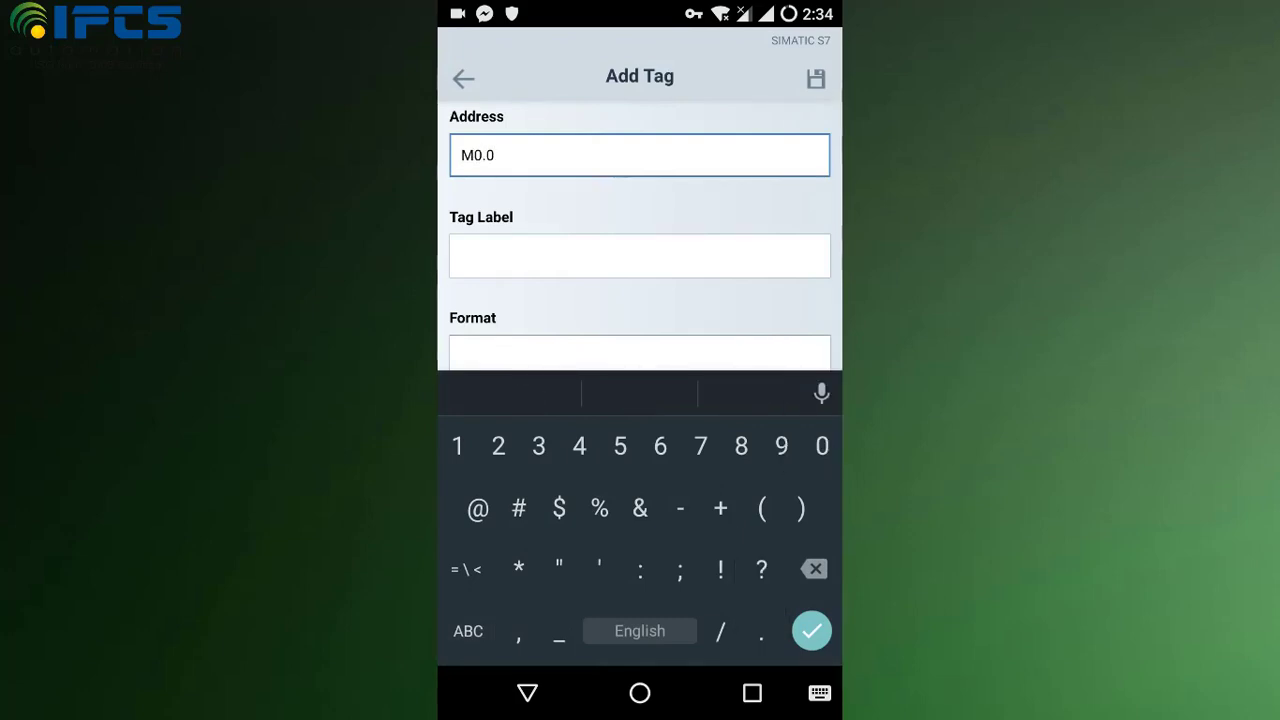
left_click(461, 256)
type("O")
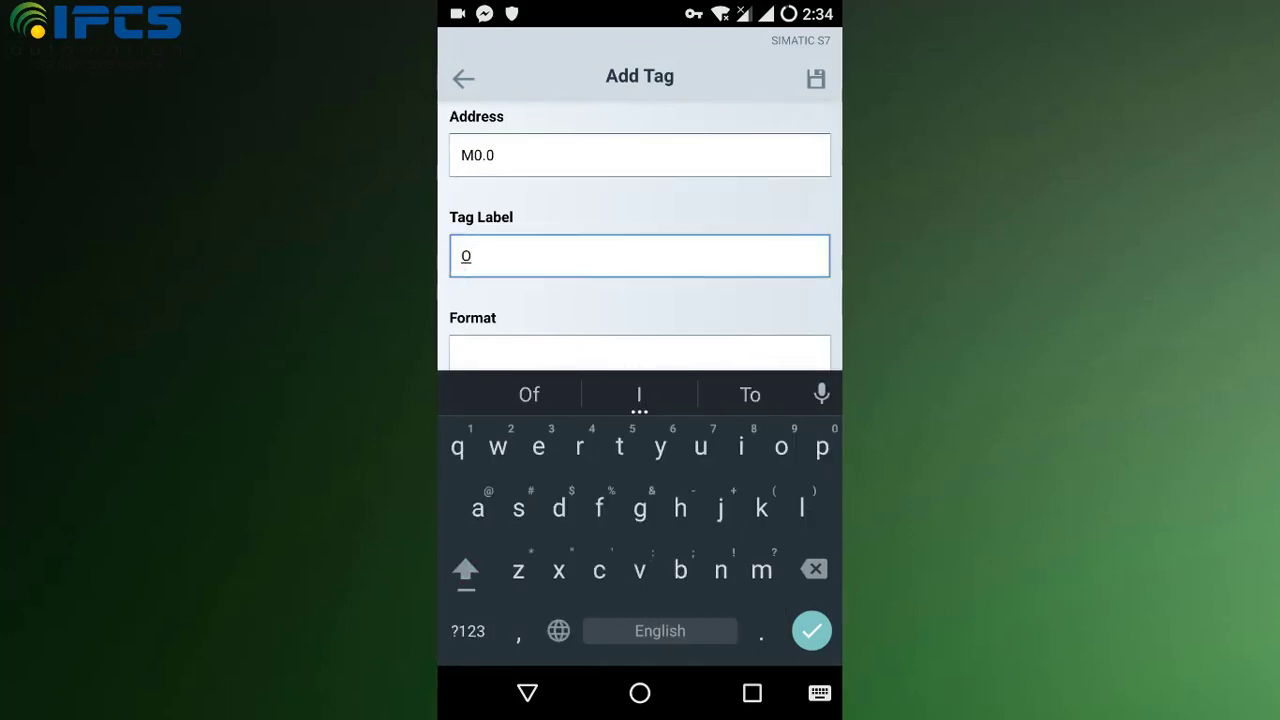
type("n button")
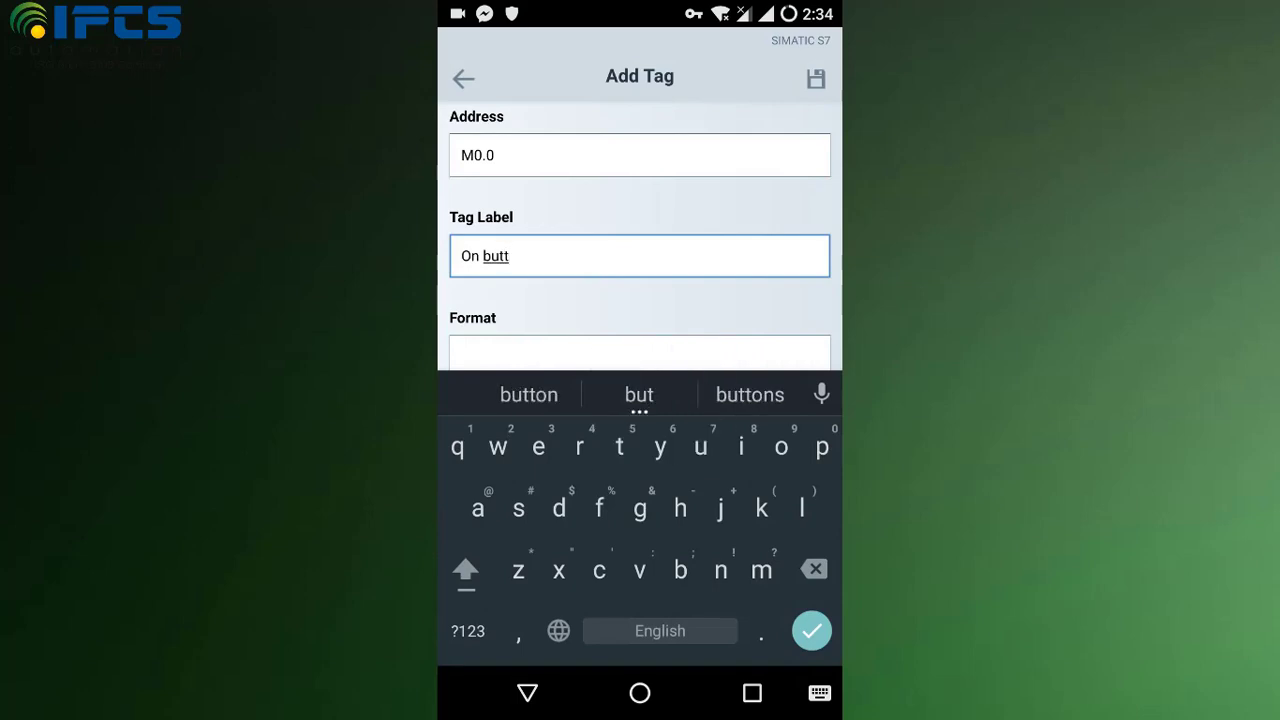
left_click(640, 356)
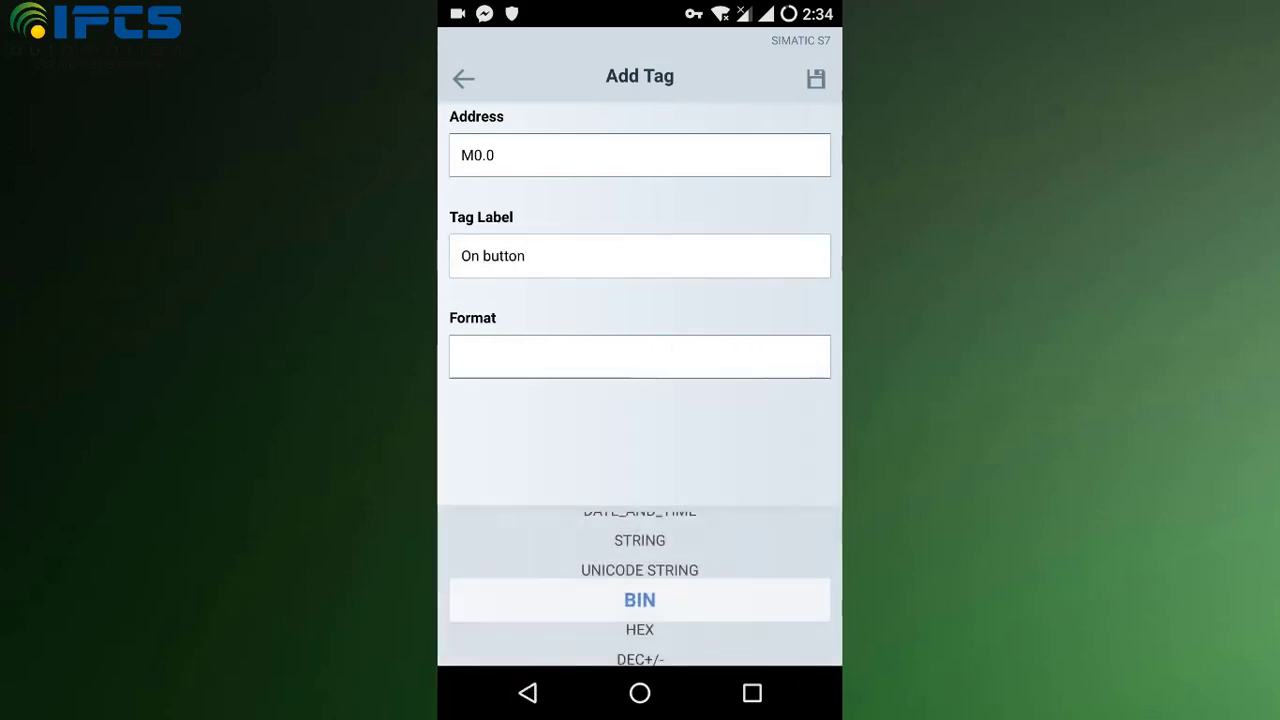
scroll(640, 540, "up", 5)
scroll(640, 540, "up", 6)
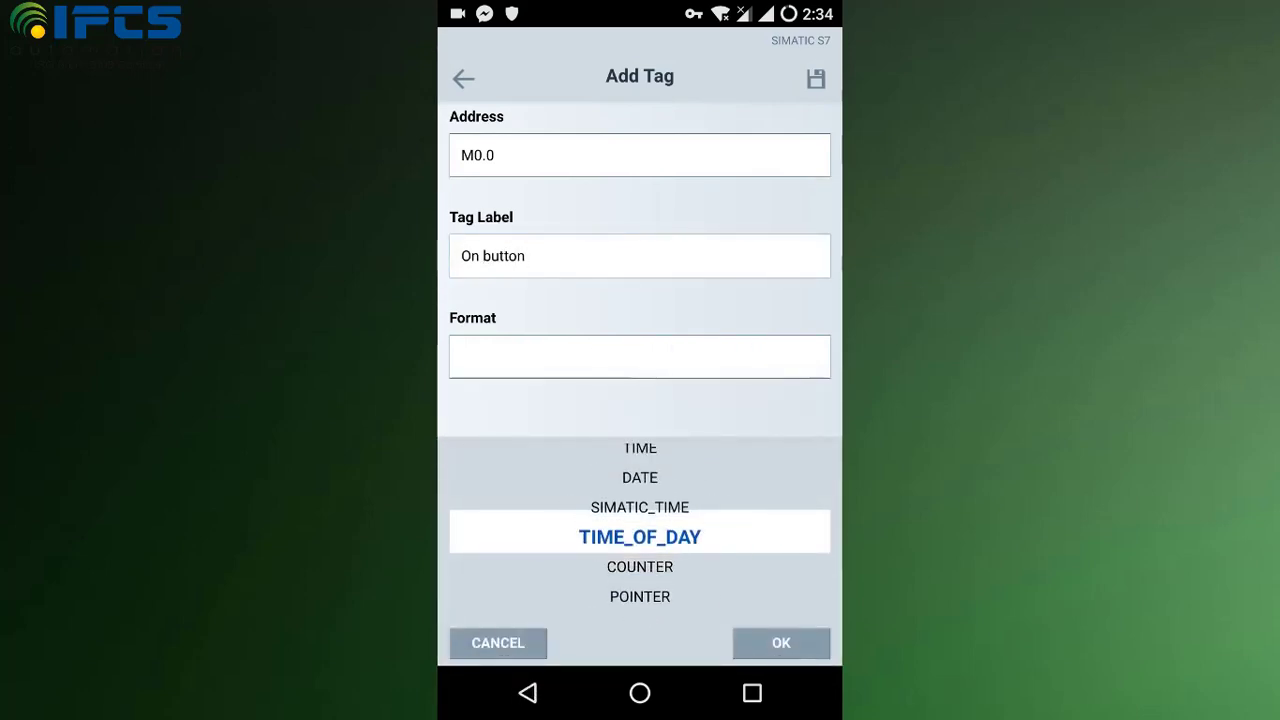
left_click(781, 643)
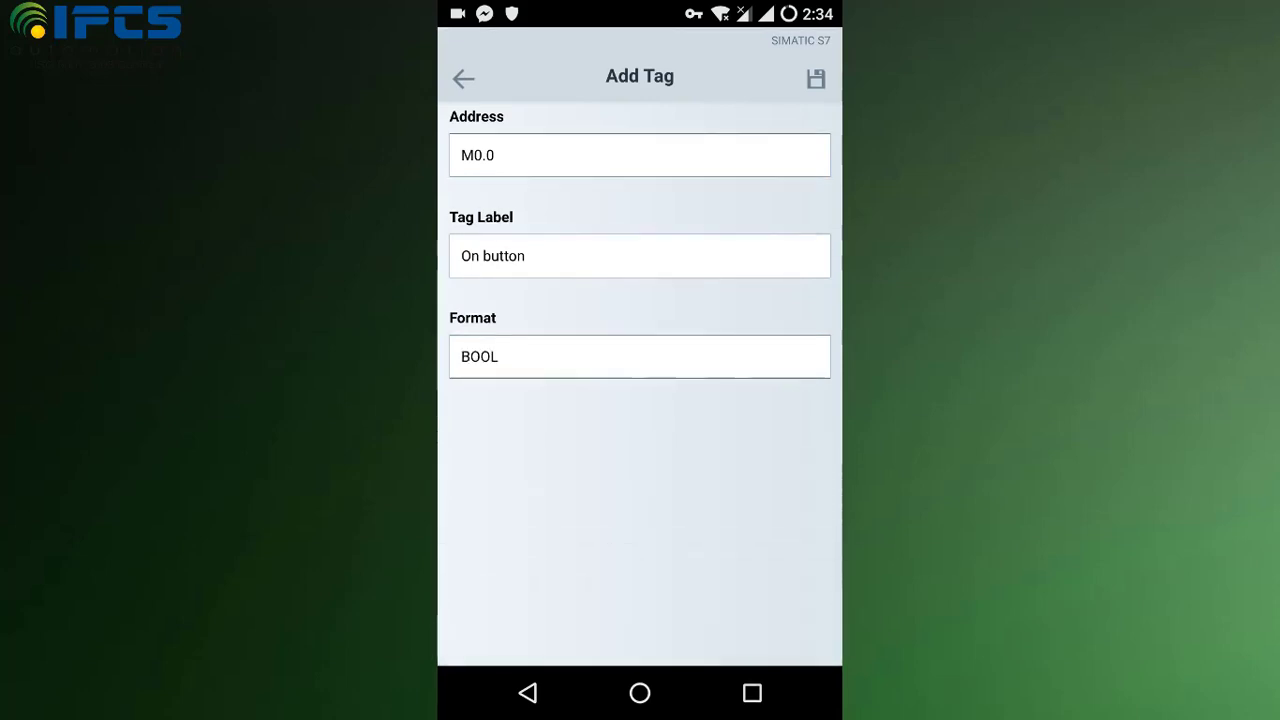
left_click(816, 79)
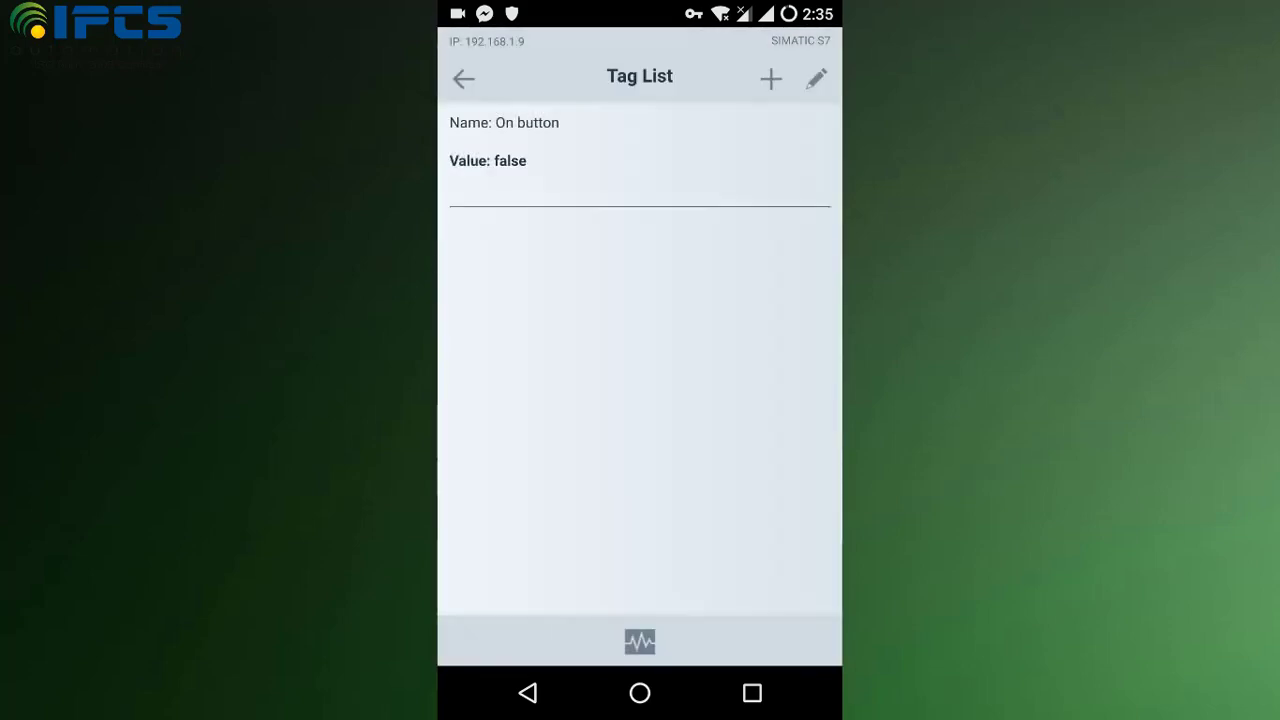
Step: Save a second tag with address M0.1, label 'Off button' and BOOL format
left_click(770, 79)
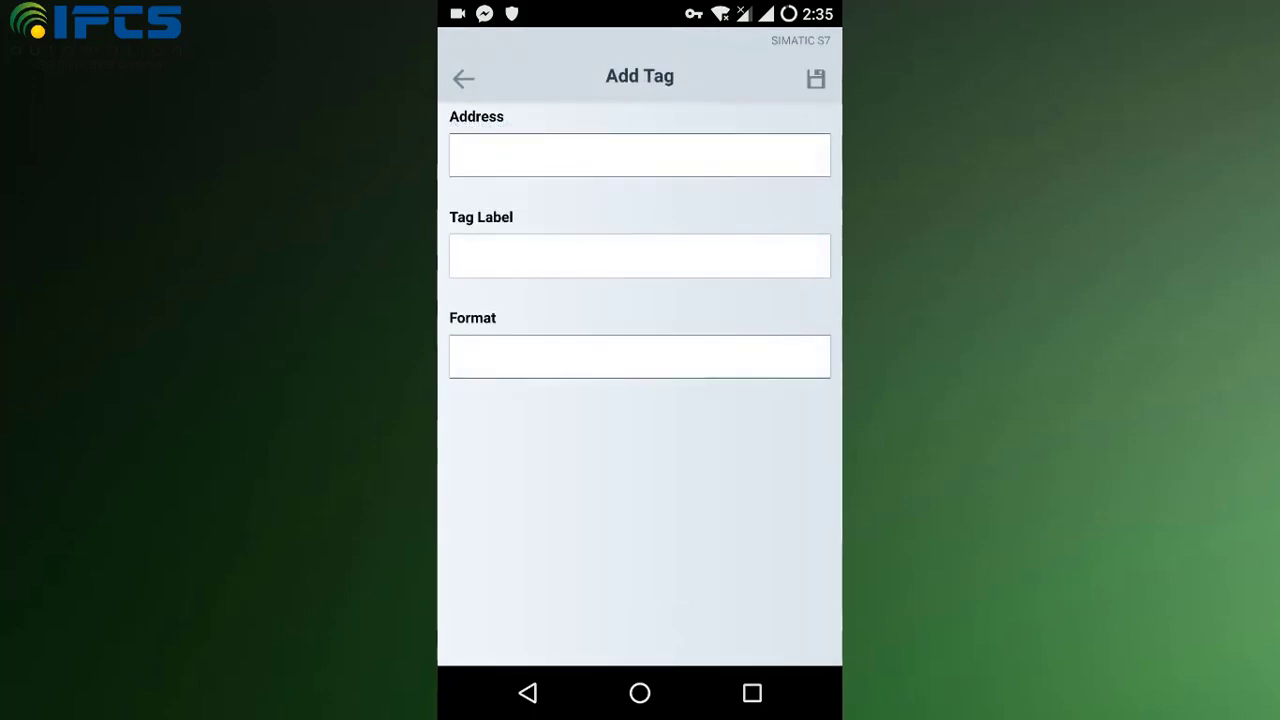
left_click(639, 155)
type("M")
left_click(468, 631)
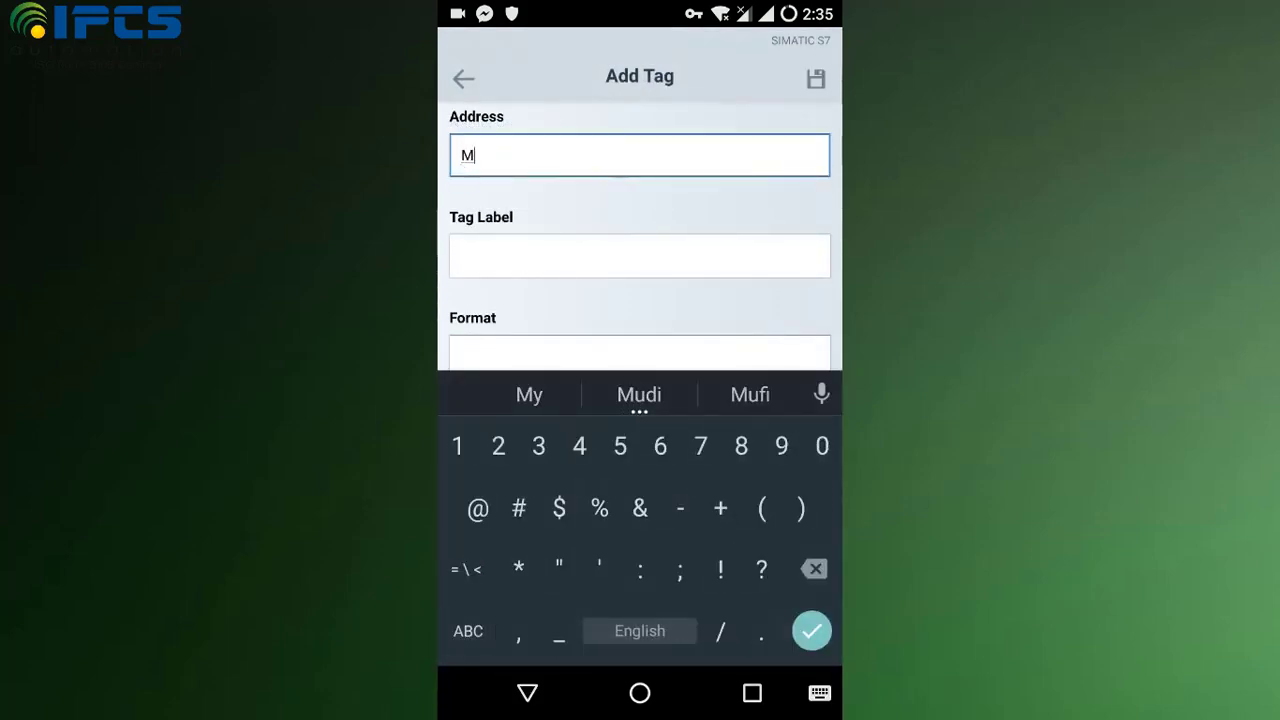
type("0.1")
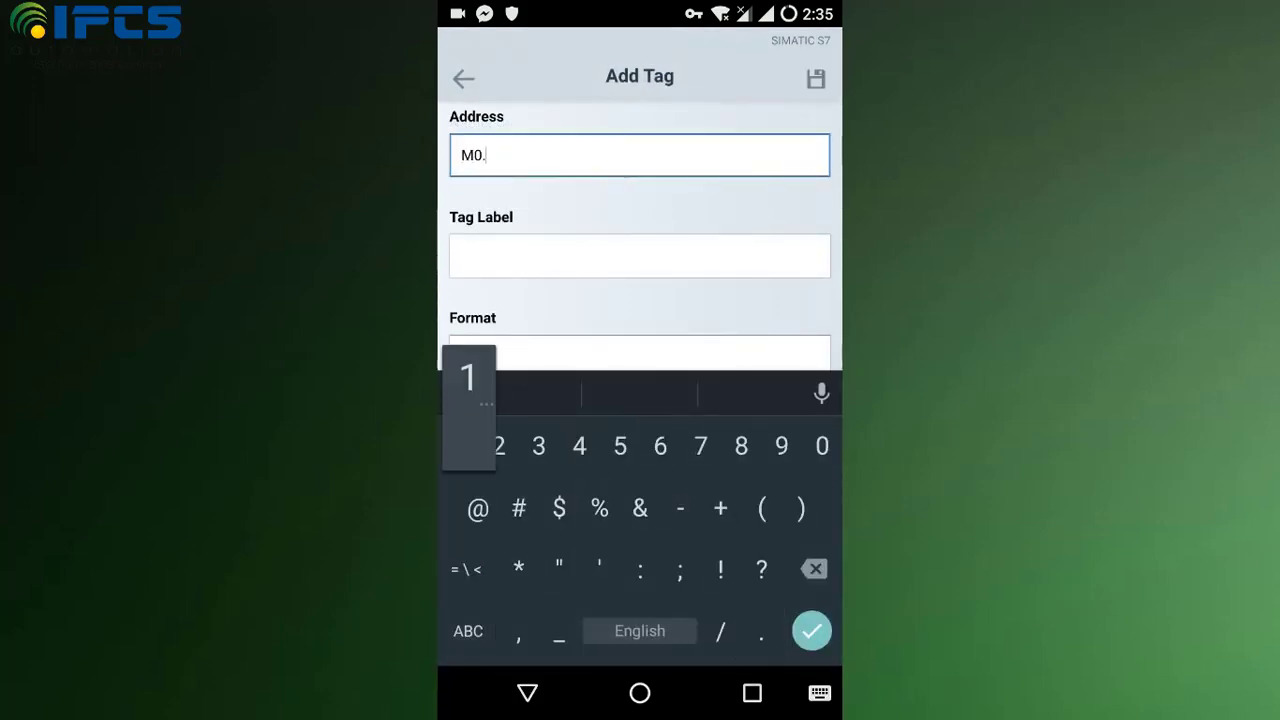
left_click(462, 256)
type("O")
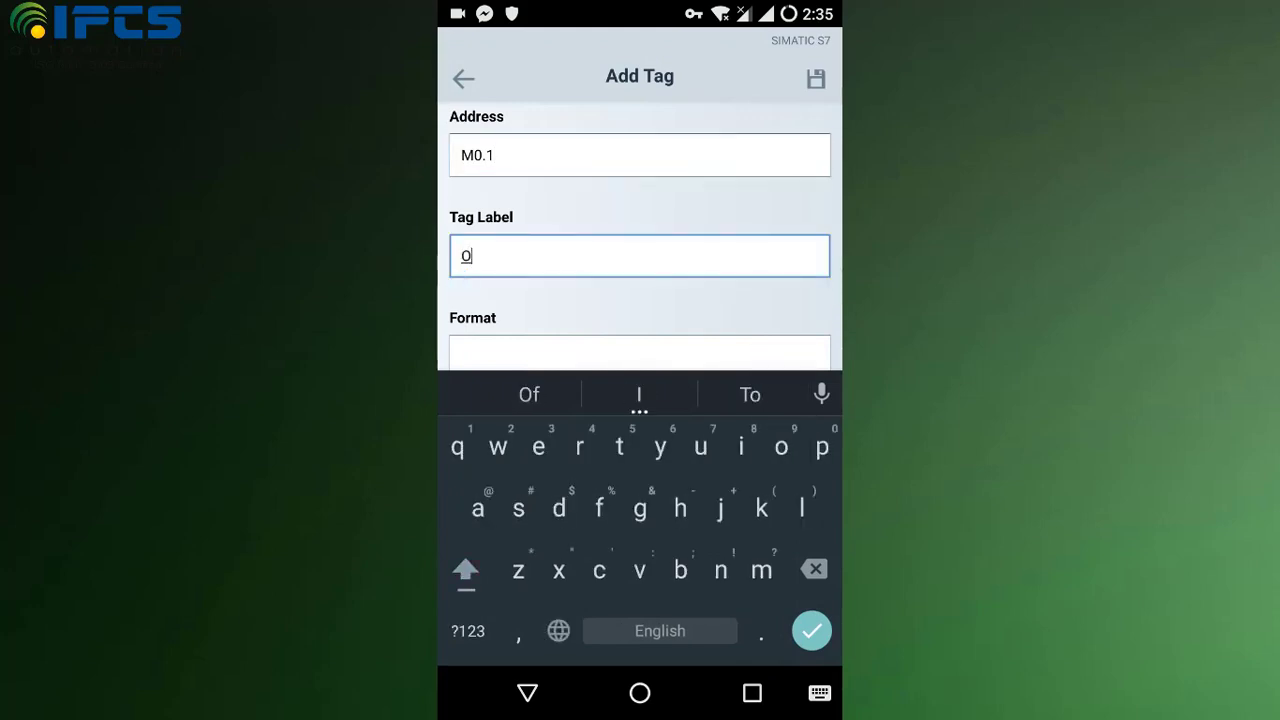
type("ff but")
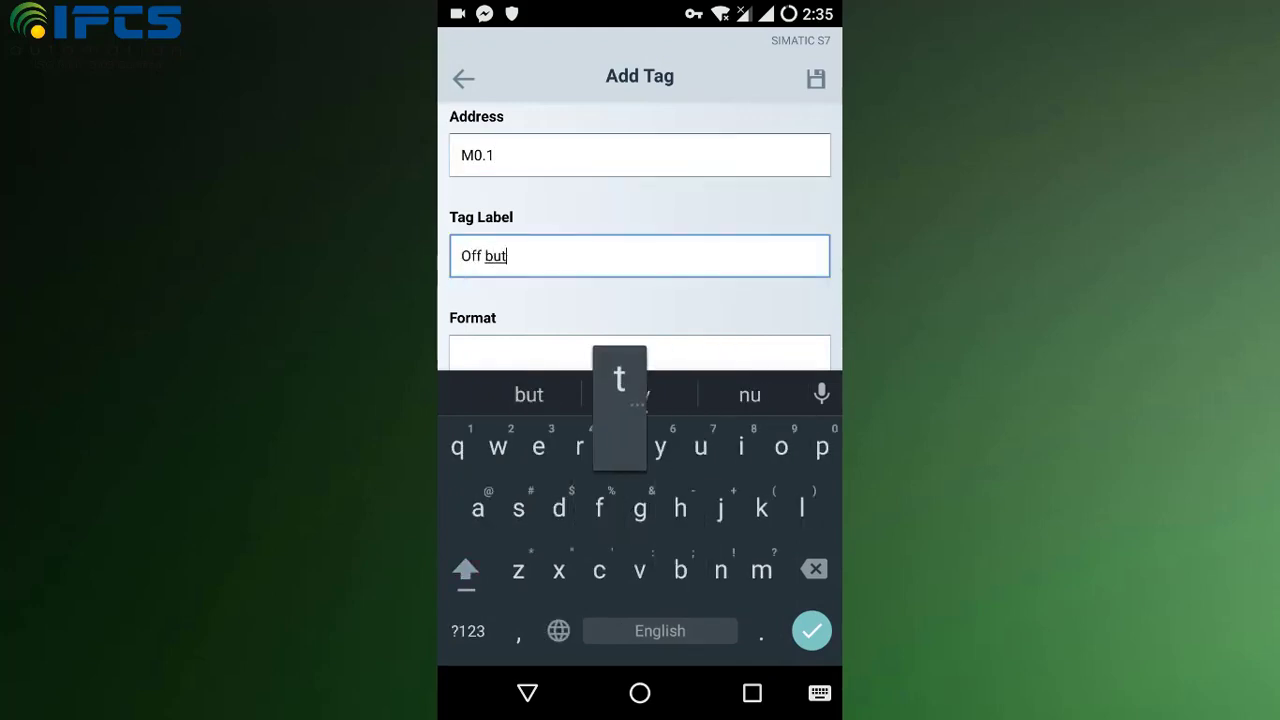
type("ton")
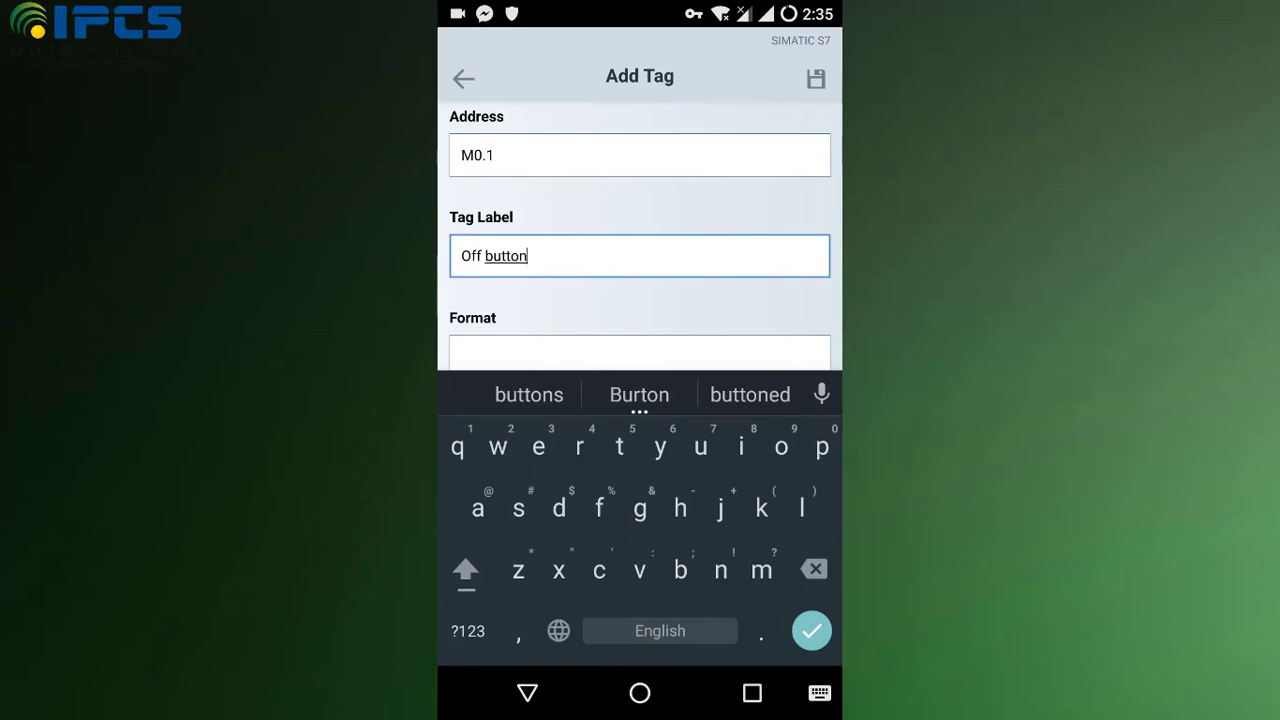
left_click(640, 356)
scroll(640, 540, "up", 5)
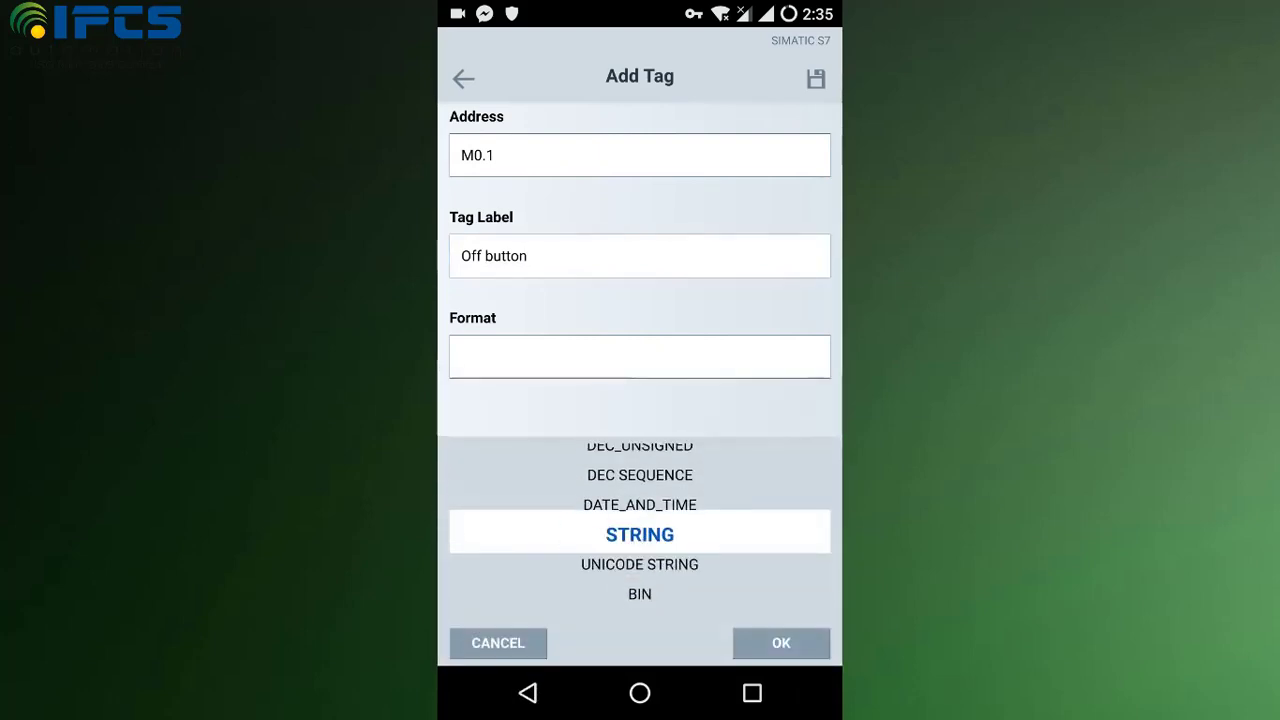
scroll(640, 530, "up", 10)
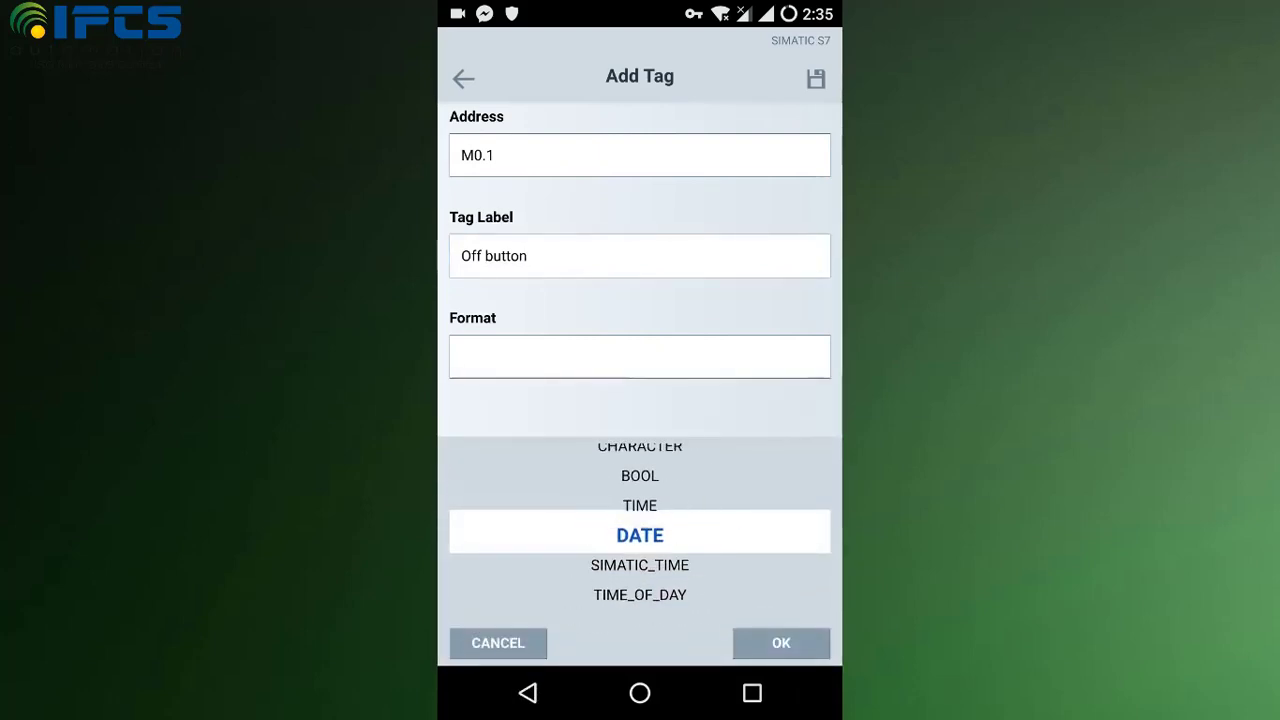
left_click(781, 643)
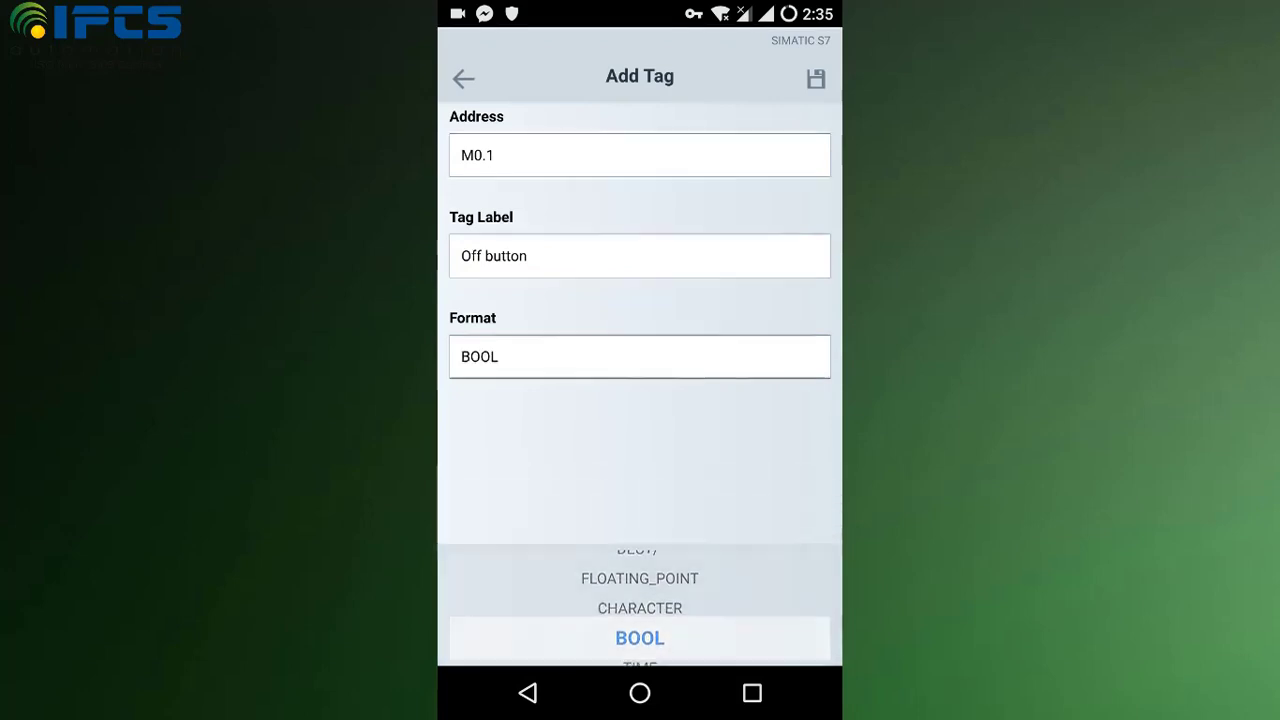
left_click(640, 641)
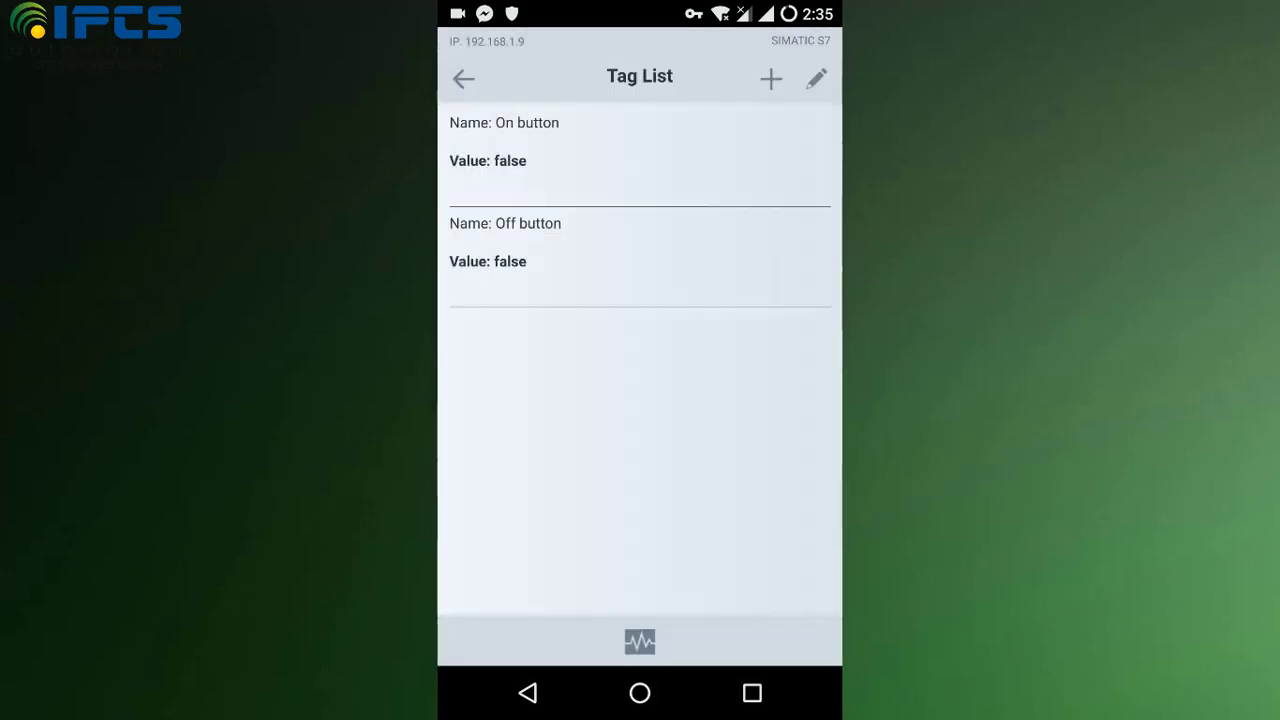
Step: Save a third tag with address Q0.0, label 'Output' and BOOL format
left_click(771, 78)
left_click(640, 155)
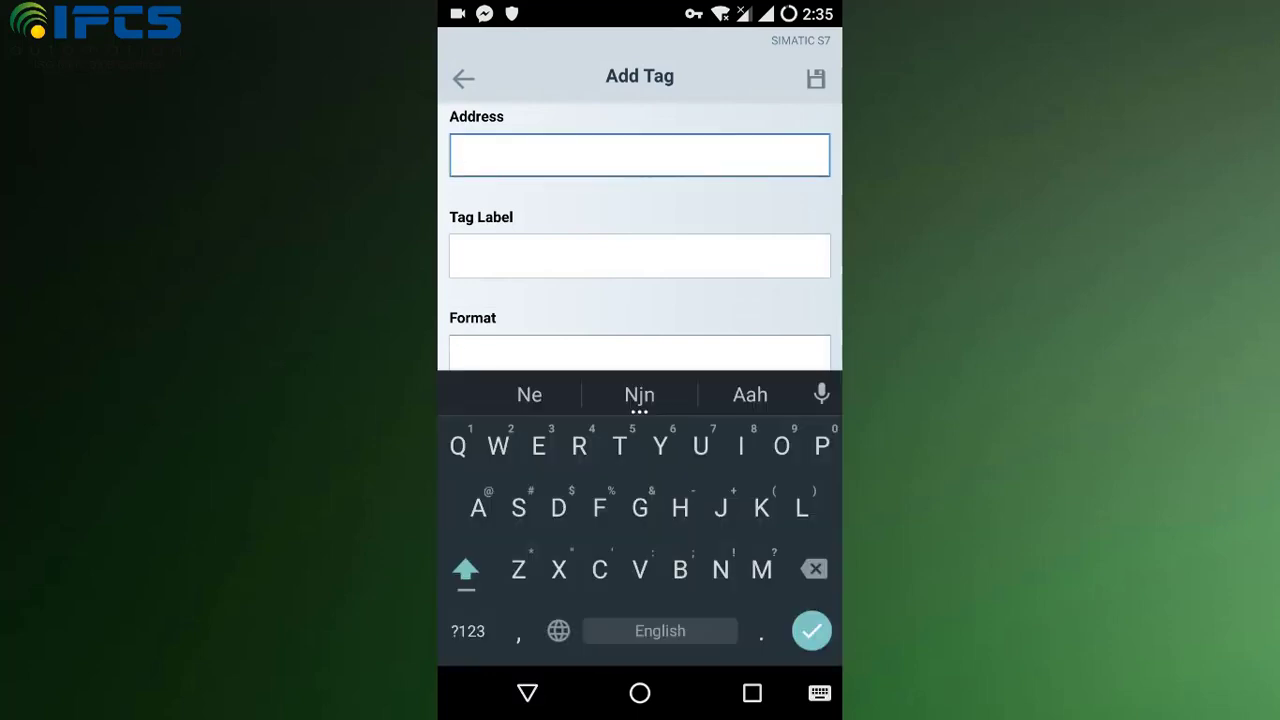
left_click(467, 631)
left_click(467, 631)
type("Q")
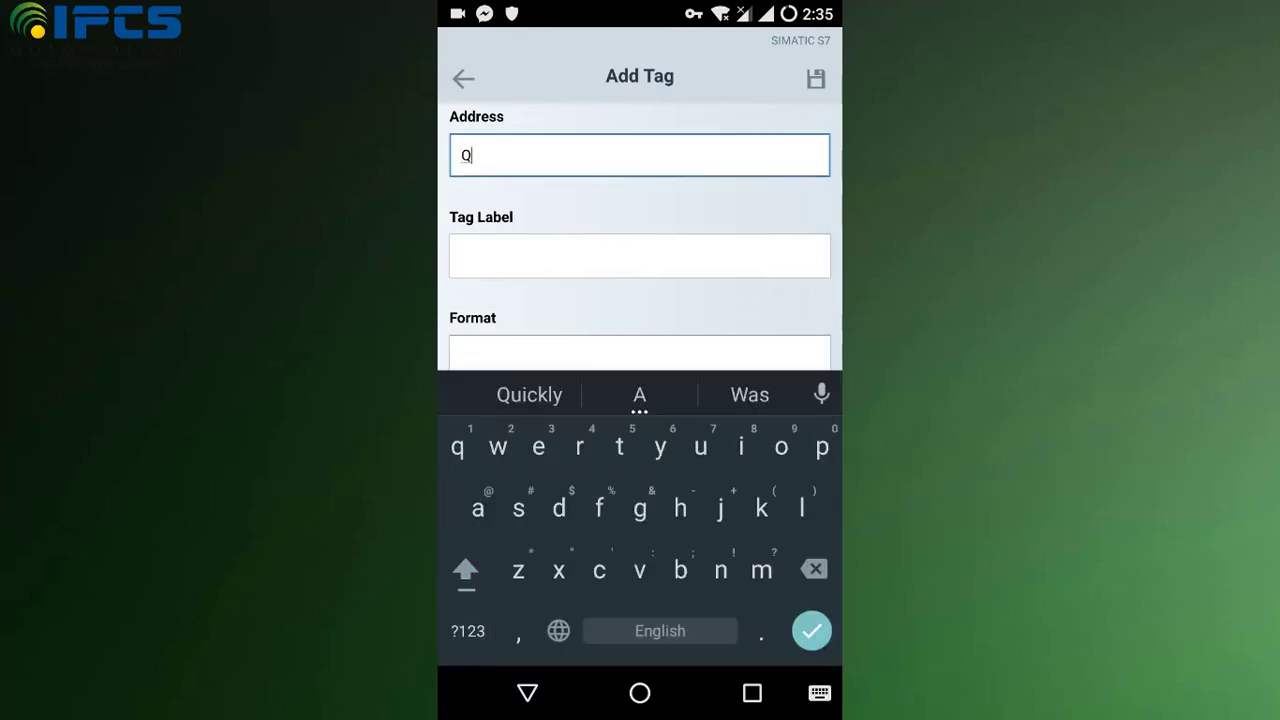
left_click(467, 631)
type("0.0")
left_click(461, 256)
type("Ou")
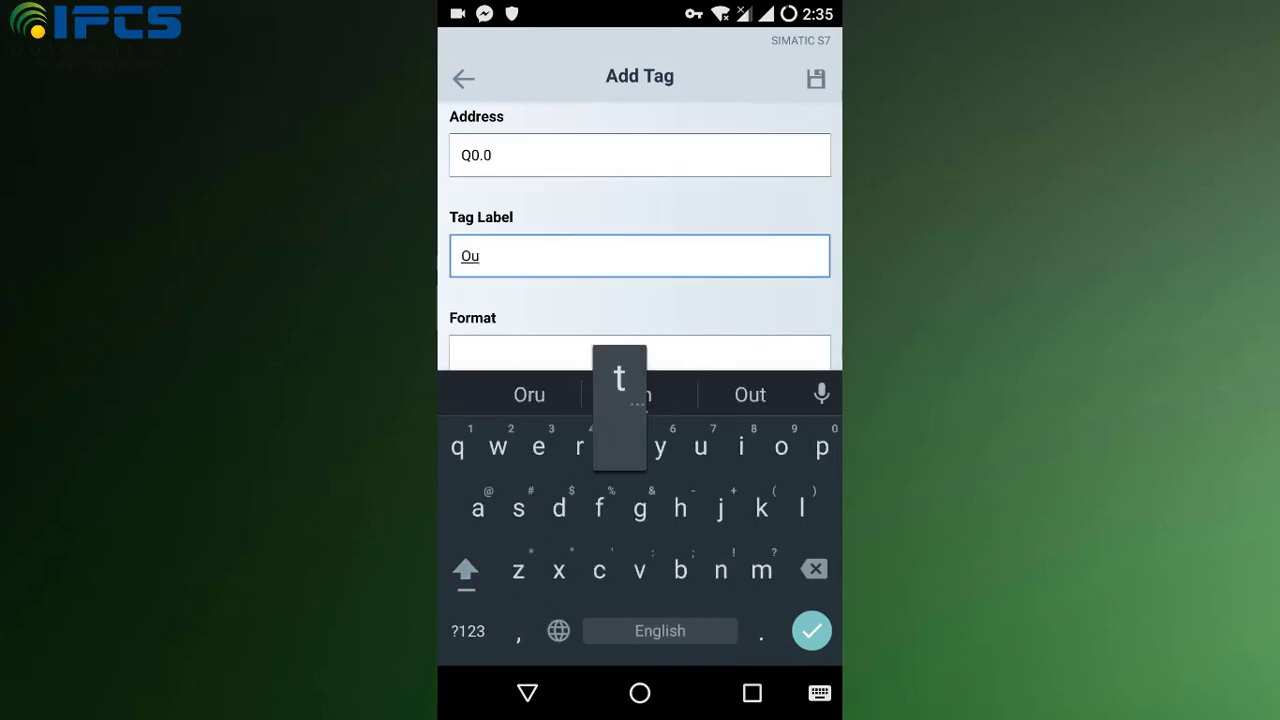
type("tput")
left_click(640, 357)
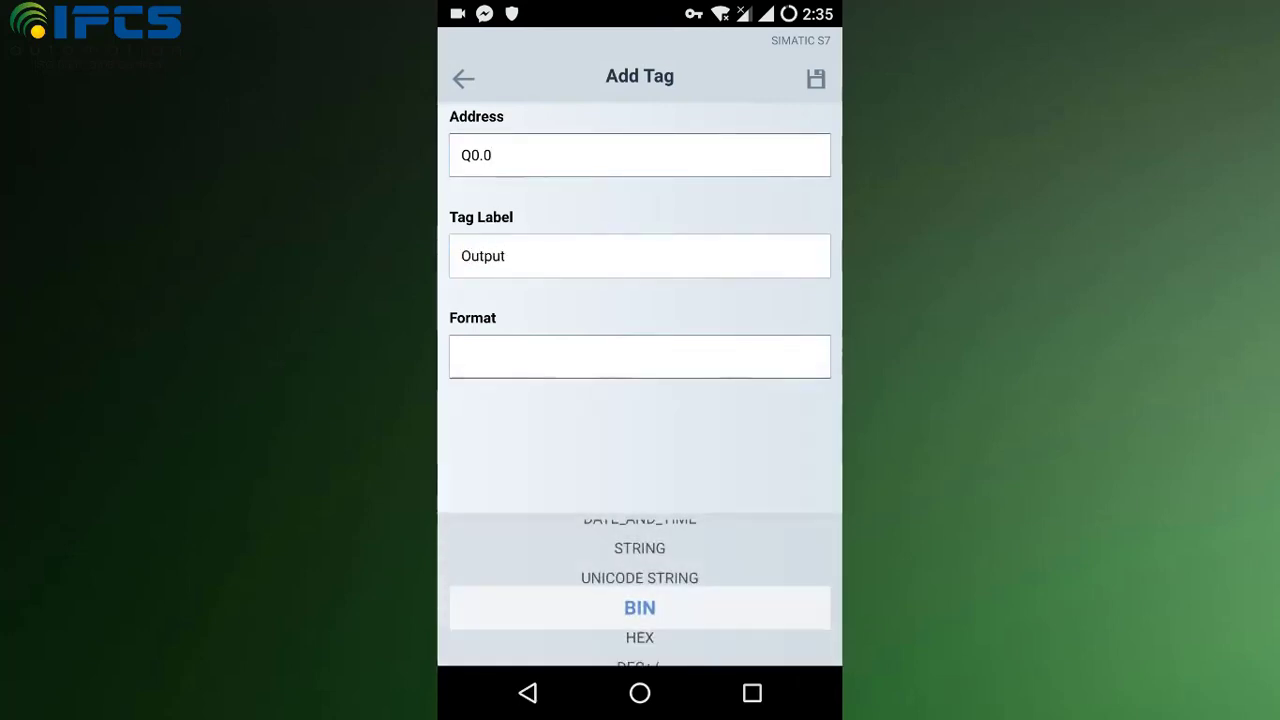
scroll(640, 530, "up", 9)
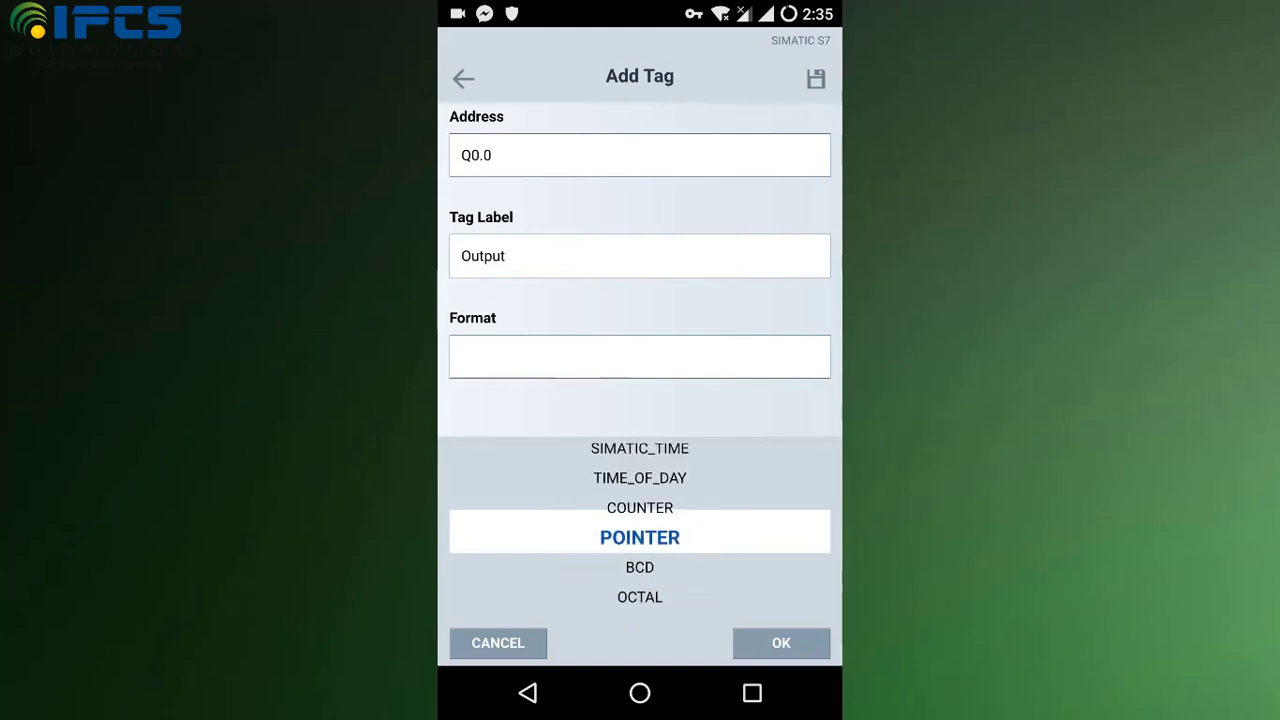
scroll(640, 530, "up", 3)
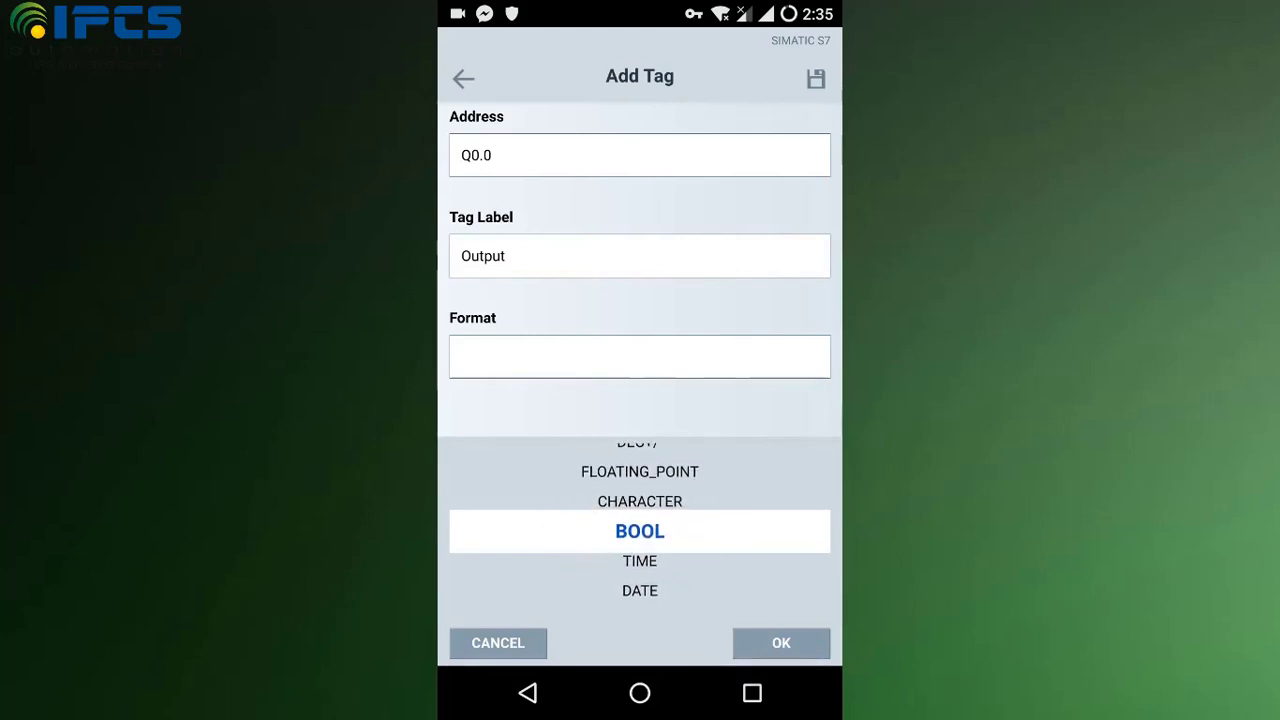
left_click(781, 643)
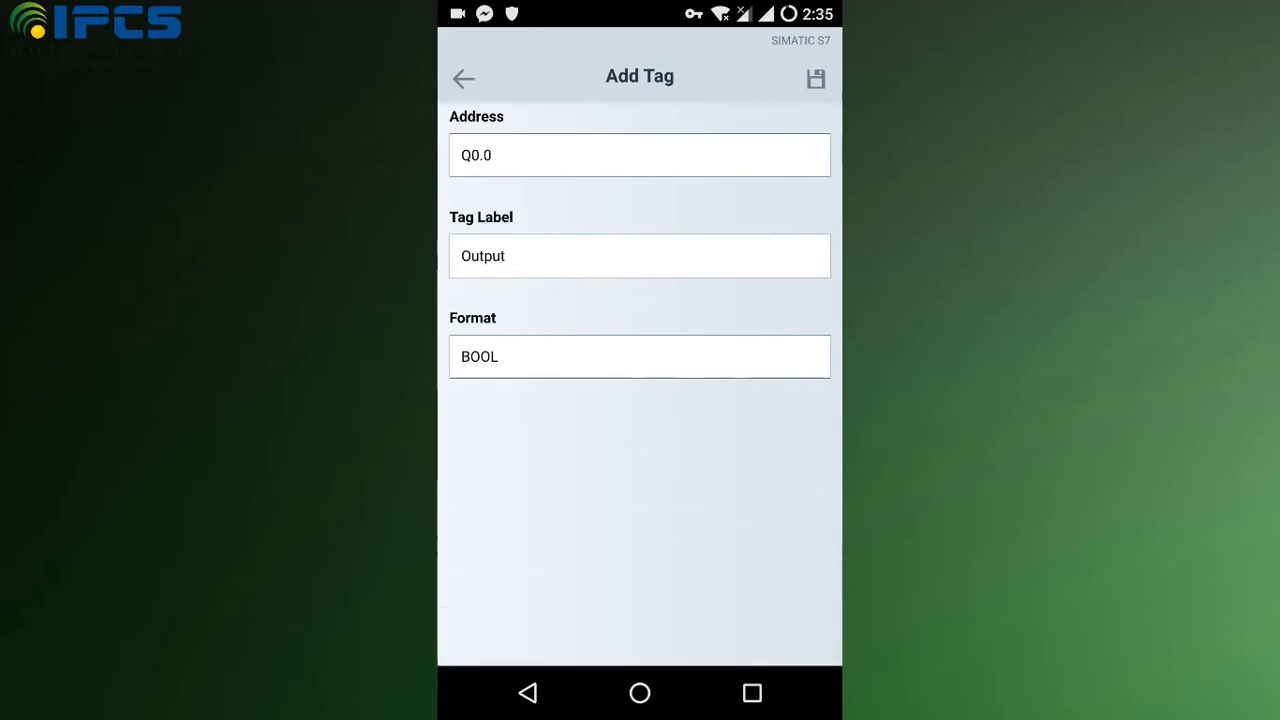
left_click(463, 78)
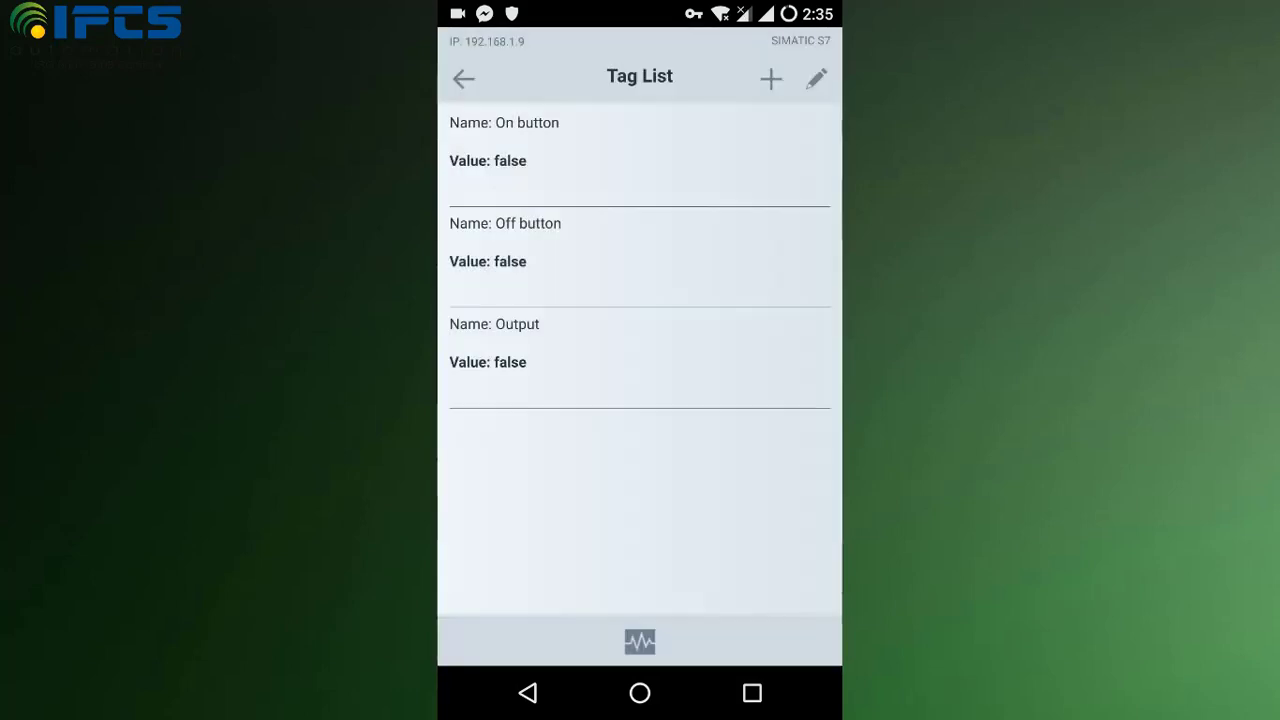